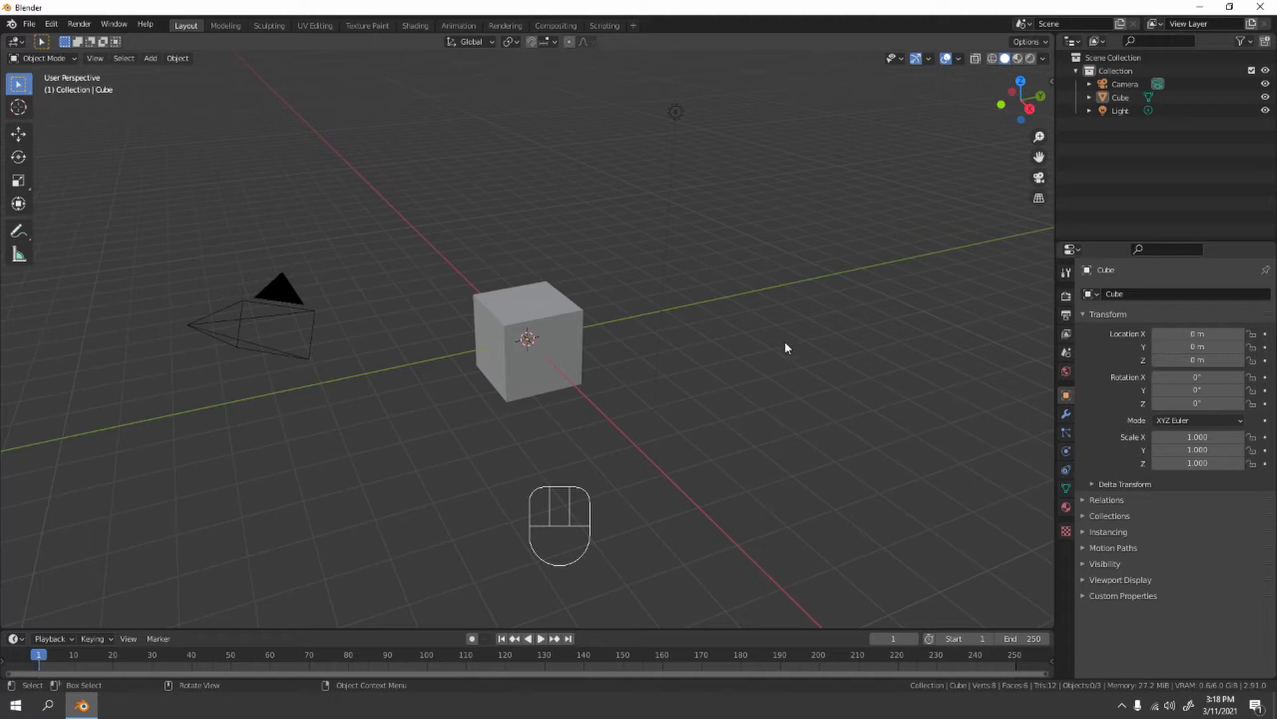
# Step: Hide the camera and light together, then view the lone cube straight from the front
pyautogui.moveTo(631, 320)
pyautogui.mouseDown(button='middle')
pyautogui.moveTo(679, 341)
pyautogui.moveTo(688, 244)
pyautogui.mouseUp(button='middle')
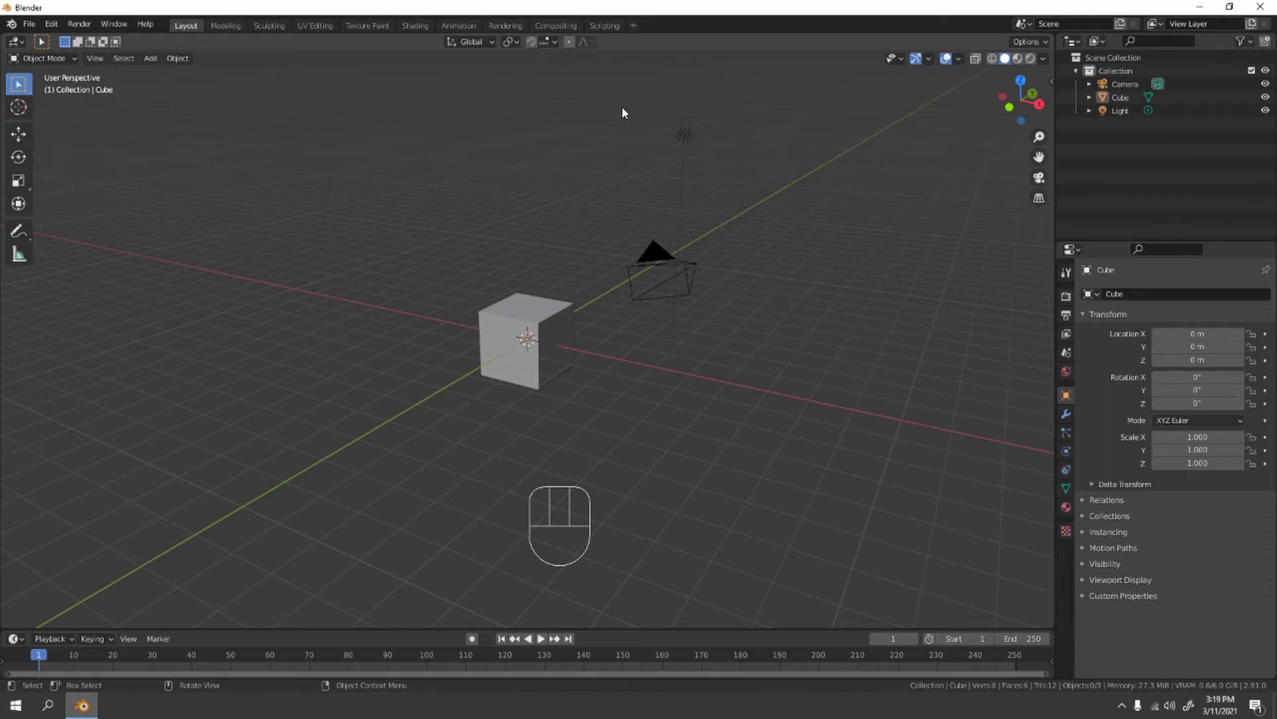
pyautogui.moveTo(622, 103)
pyautogui.mouseDown(button='middle')
pyautogui.moveTo(639, 206)
pyautogui.moveTo(616, 199)
pyautogui.moveTo(644, 190)
pyautogui.moveTo(655, 152)
pyautogui.mouseUp(button='middle')
pyautogui.moveTo(656, 110); pyautogui.dragTo(846, 352)
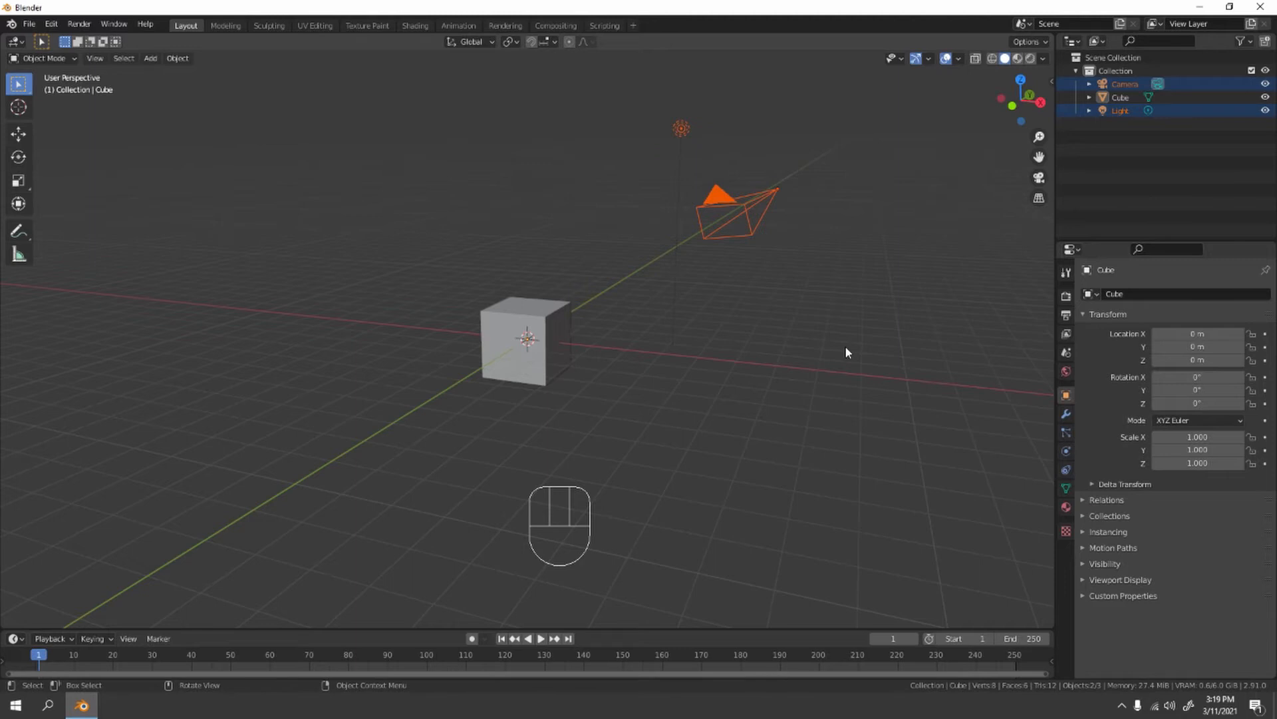
pyautogui.press('h')
pyautogui.moveTo(843, 350); pyautogui.dragTo(628, 287, button='middle')
pyautogui.press('KP_1')
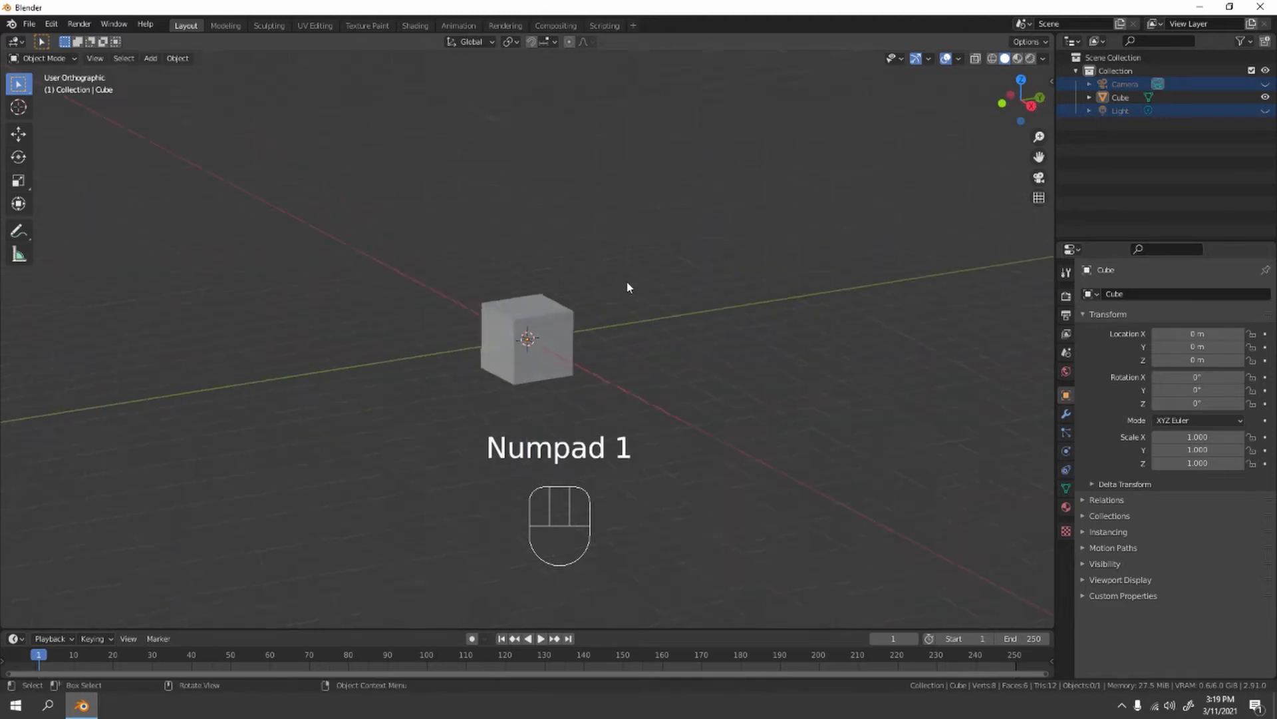
pyautogui.scroll(2, 627, 287)
pyautogui.hotkey('shift', 'a')
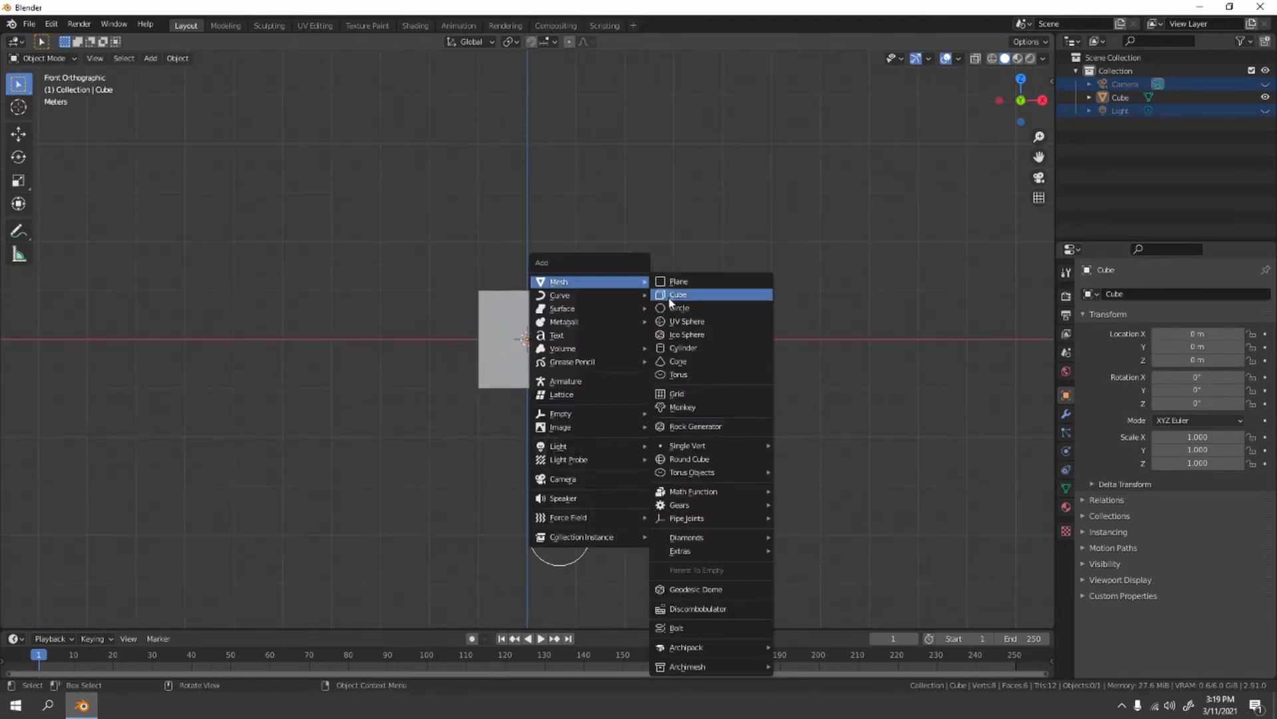
pyautogui.click(686, 348)
pyautogui.press('g')
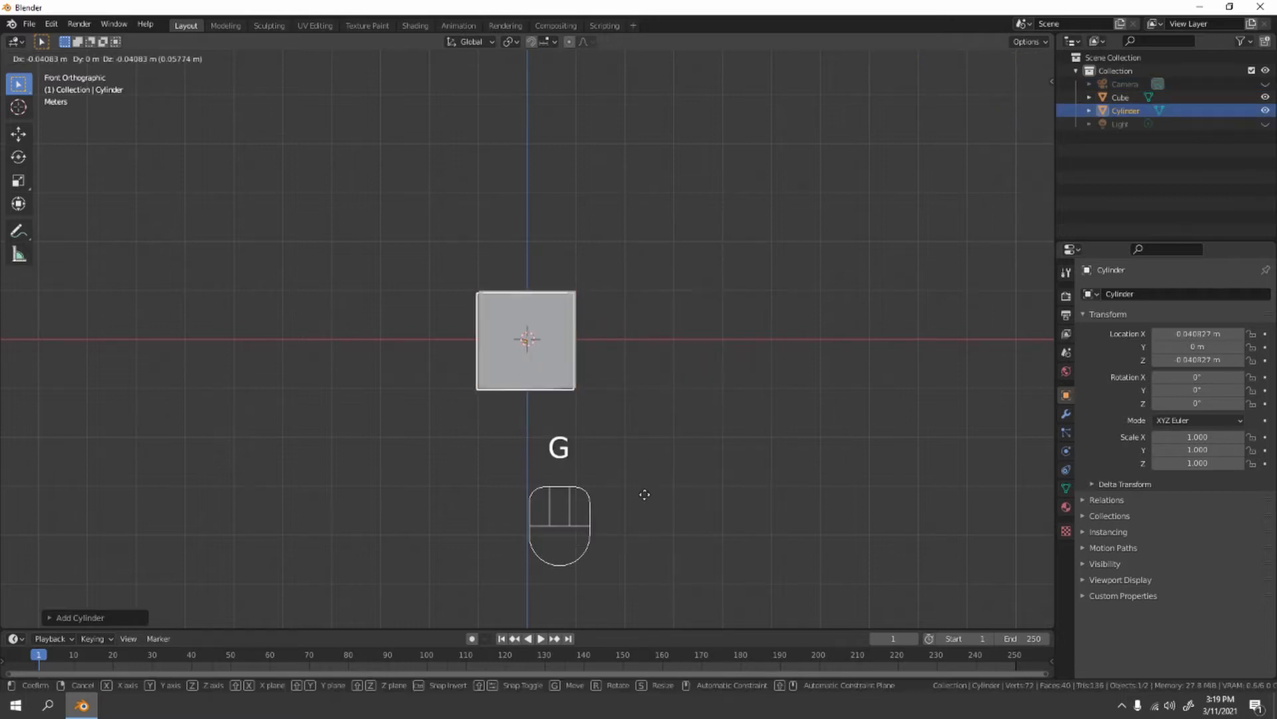
pyautogui.press('z')
pyautogui.click(575, 240)
pyautogui.moveTo(575, 240); pyautogui.dragTo(557, 250, button='middle')
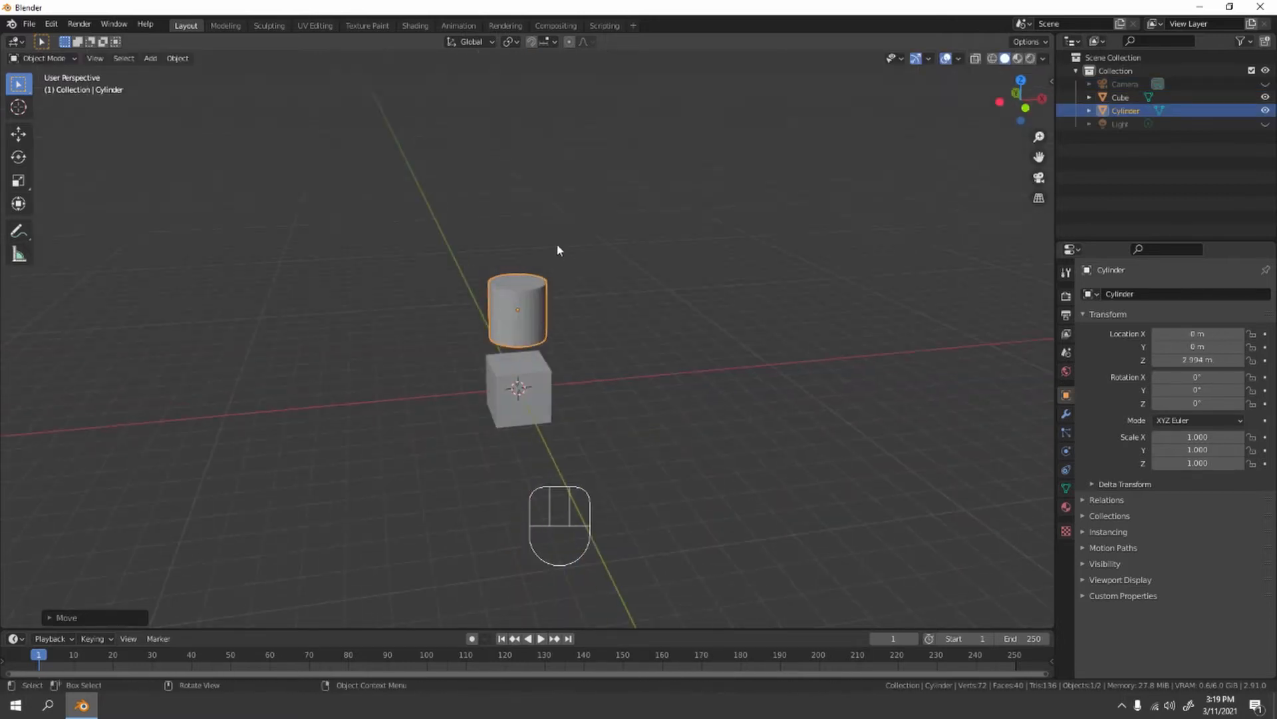
pyautogui.press('Tab')
pyautogui.press('3')
pyautogui.click(535, 293)
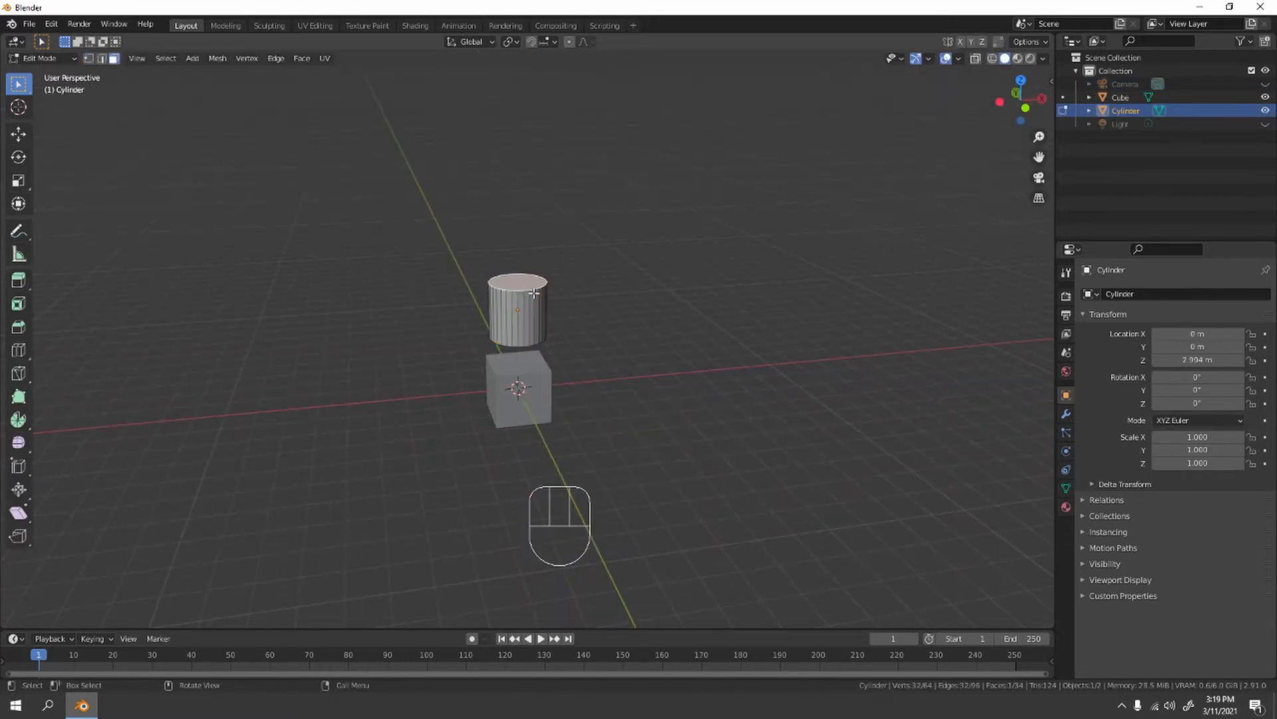
pyautogui.press('KP_1')
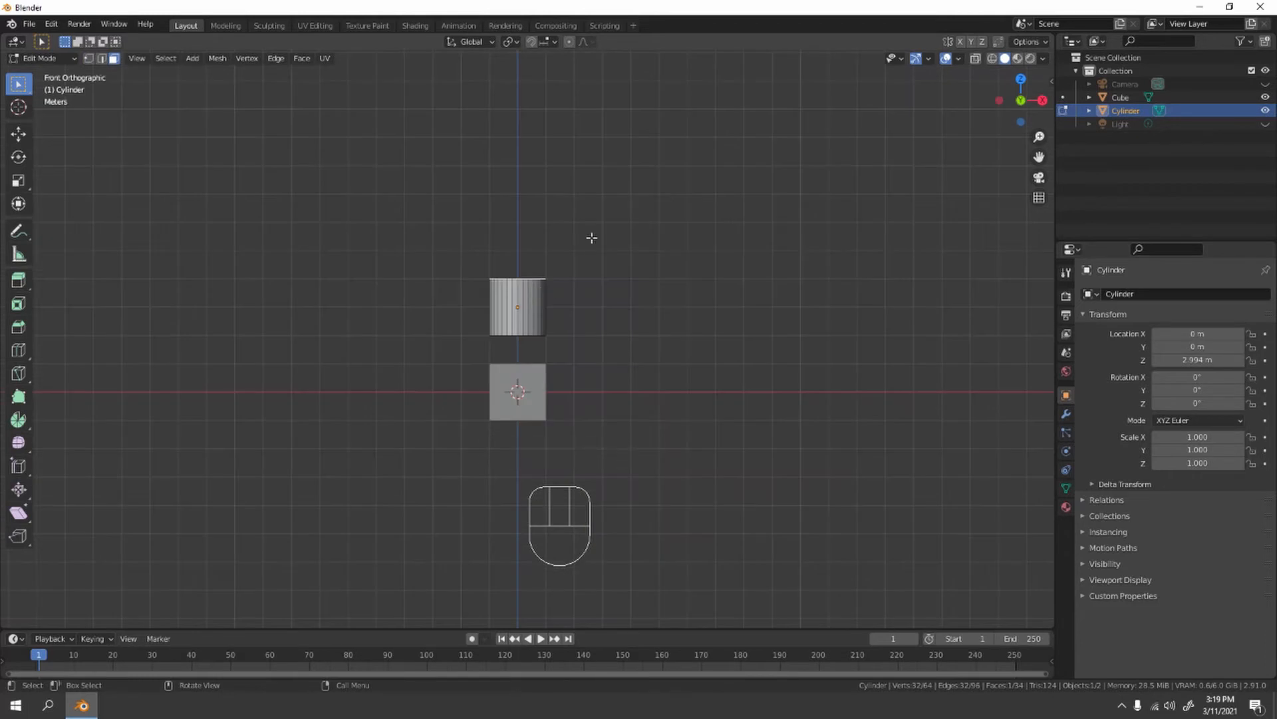
pyautogui.press('ctrl')
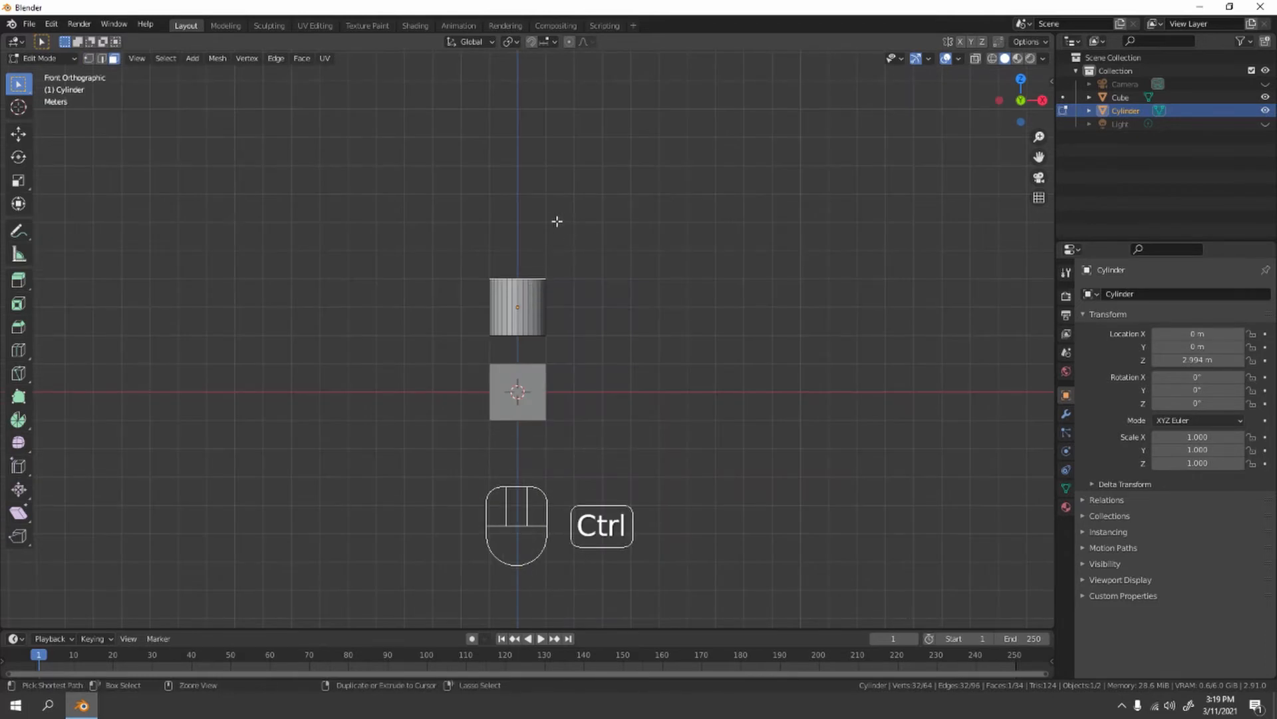
pyautogui.keyDown('ctrl'); pyautogui.rightClick(551, 219); pyautogui.keyUp('ctrl')
pyautogui.keyDown('ctrl'); pyautogui.rightClick(596, 210); pyautogui.keyUp('ctrl')
pyautogui.keyDown('ctrl'); pyautogui.rightClick(656, 203); pyautogui.keyUp('ctrl')
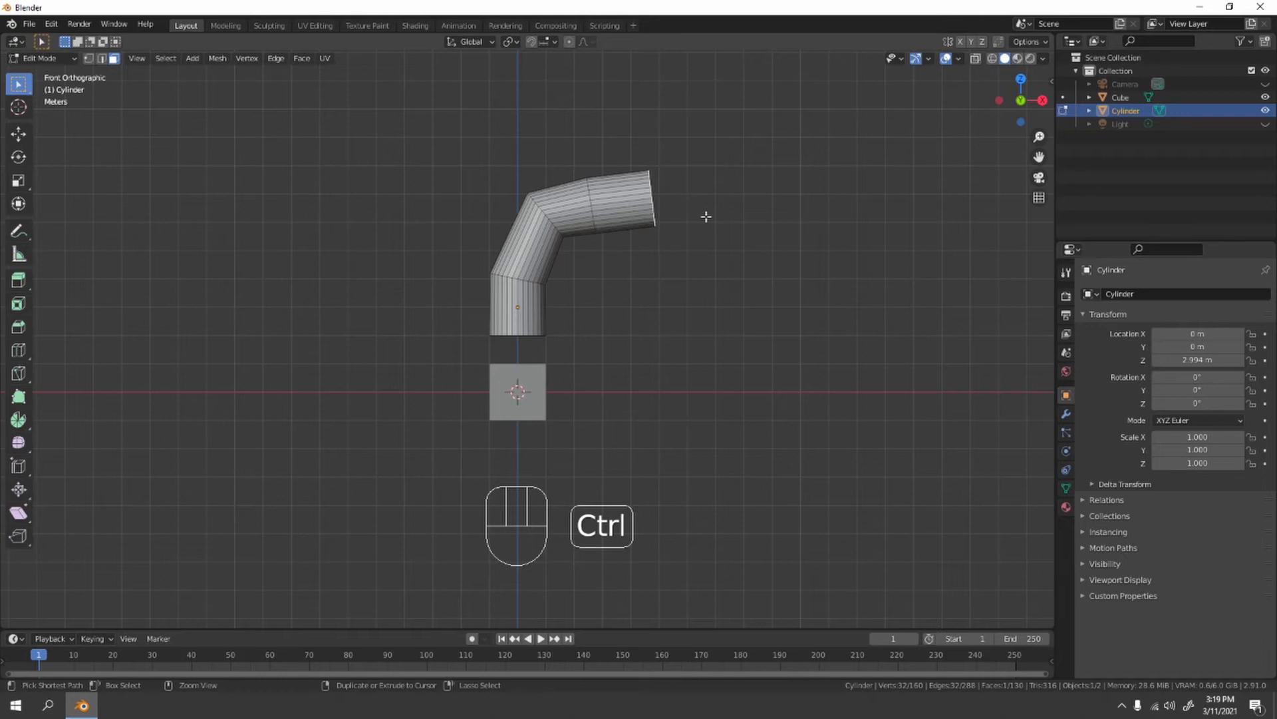
pyautogui.keyDown('ctrl'); pyautogui.rightClick(708, 217); pyautogui.keyUp('ctrl')
pyautogui.keyDown('ctrl'); pyautogui.rightClick(817, 232); pyautogui.keyUp('ctrl')
pyautogui.moveTo(816, 232); pyautogui.dragTo(730, 287, button='middle')
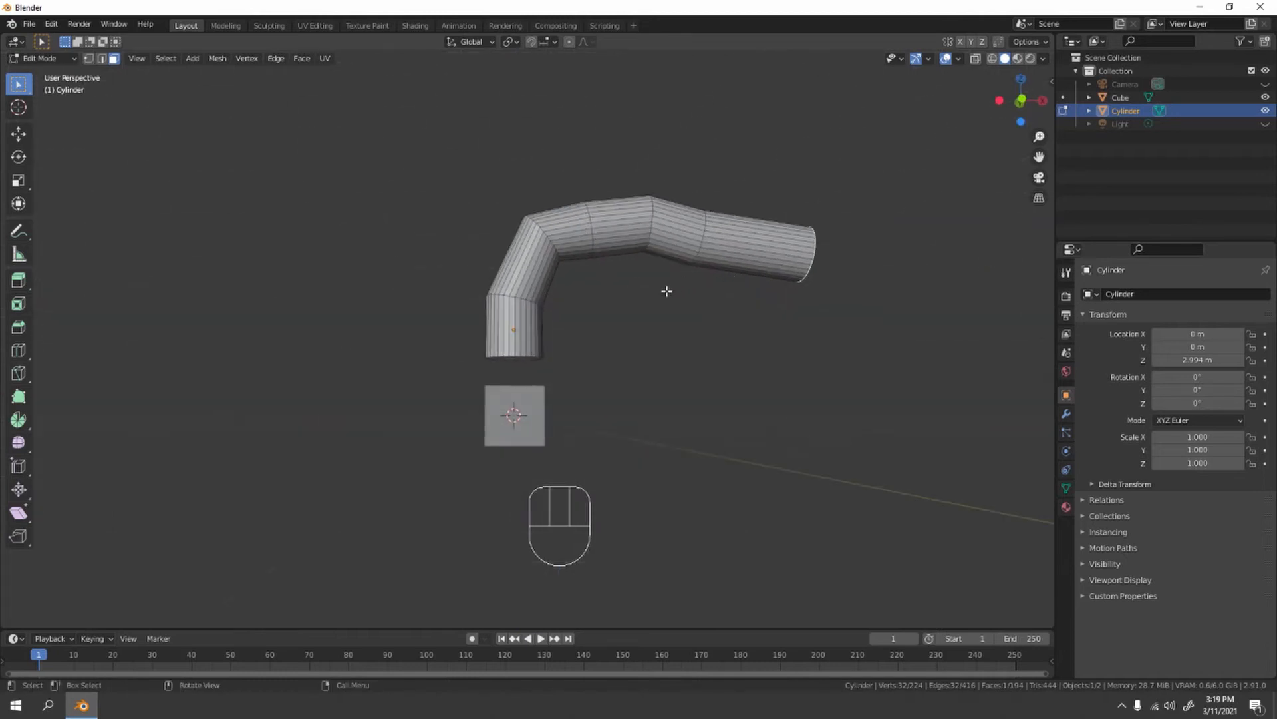
pyautogui.press('Tab')
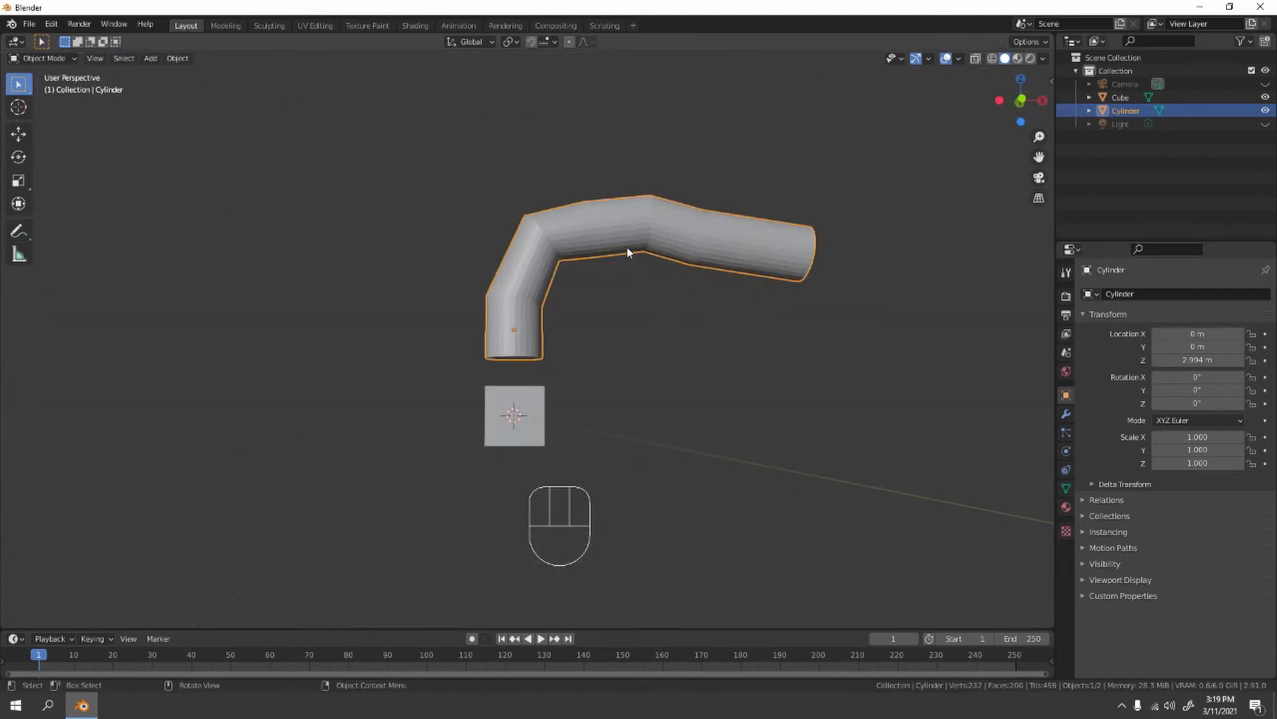
pyautogui.press('Delete')
# Step: Frame the cube from the front and select it in object mode
pyautogui.press('KP_1')
pyautogui.moveTo(627, 251)
pyautogui.keyDown('shift'); pyautogui.mouseDown(button='middle')
pyautogui.moveTo(599, 293)
pyautogui.moveTo(643, 212)
pyautogui.moveTo(635, 333)
pyautogui.mouseUp(button='middle'); pyautogui.keyUp('shift')
pyautogui.scroll(4, 596, 334)
pyautogui.scroll(3, 642, 212)
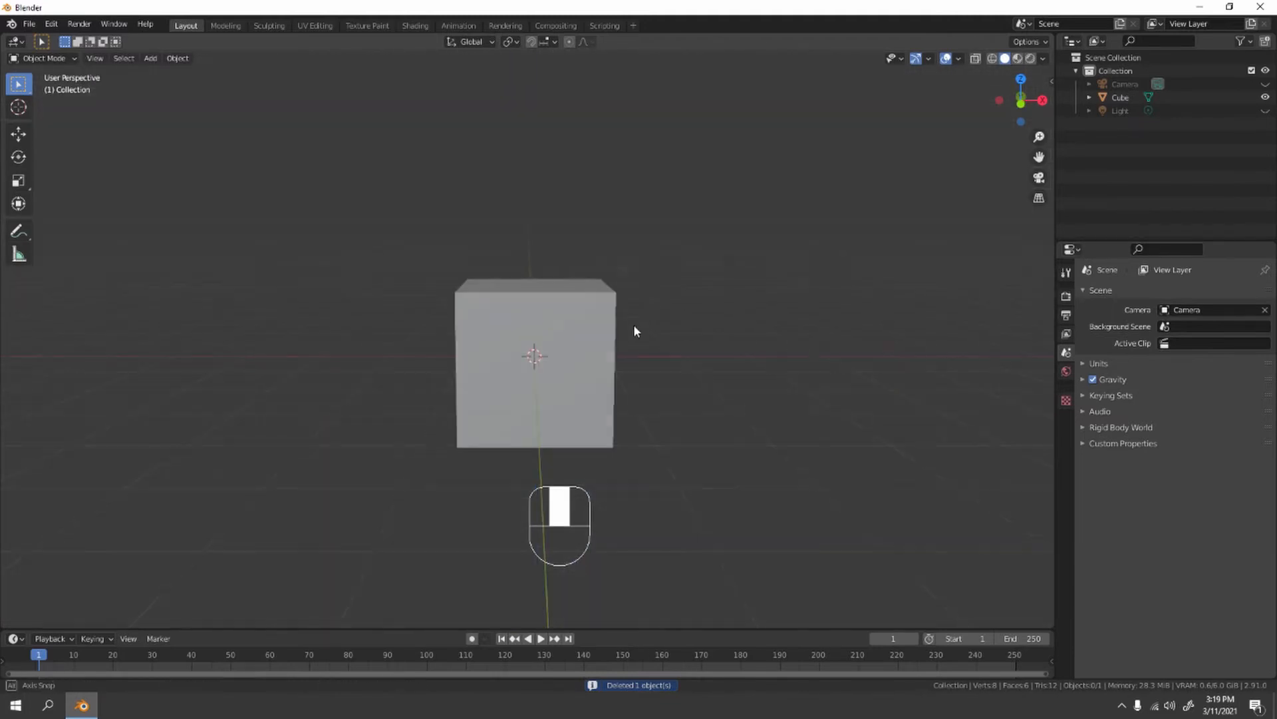
pyautogui.press('Tab')
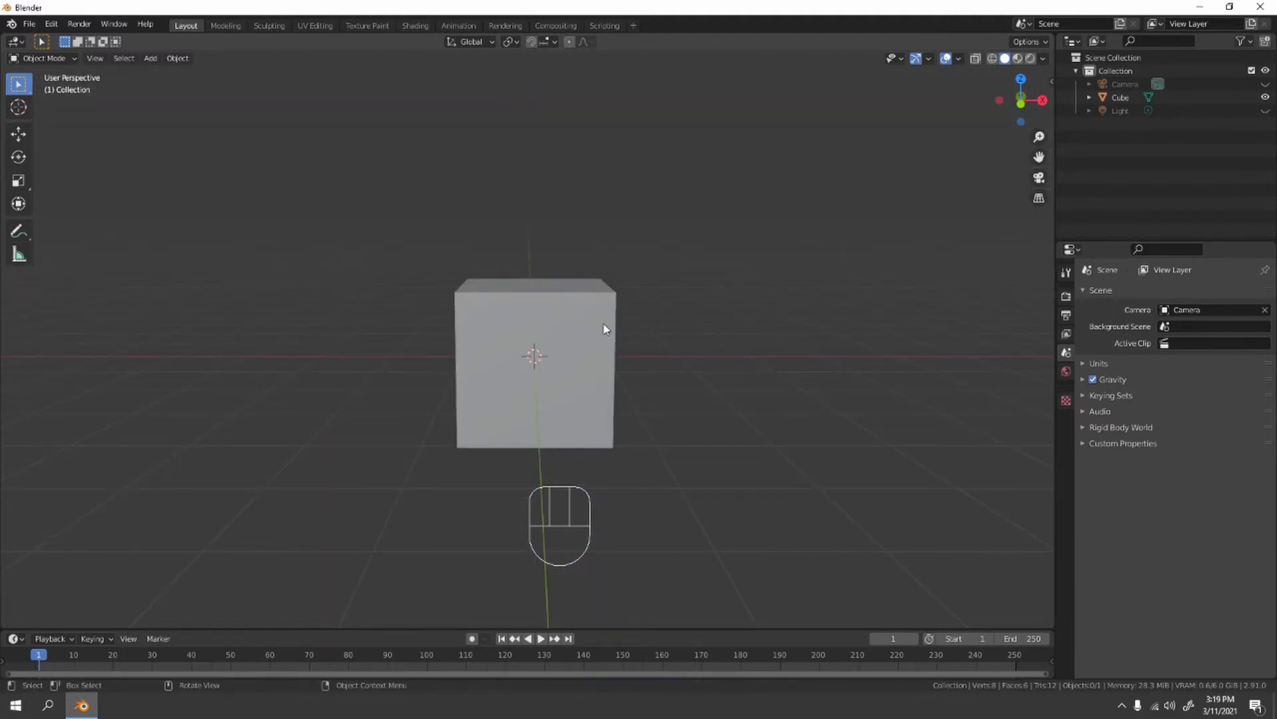
pyautogui.click(605, 329)
pyautogui.moveTo(605, 328)
pyautogui.mouseDown(button='middle')
pyautogui.moveTo(552, 387)
pyautogui.moveTo(585, 305)
pyautogui.moveTo(613, 351)
pyautogui.mouseUp(button='middle')
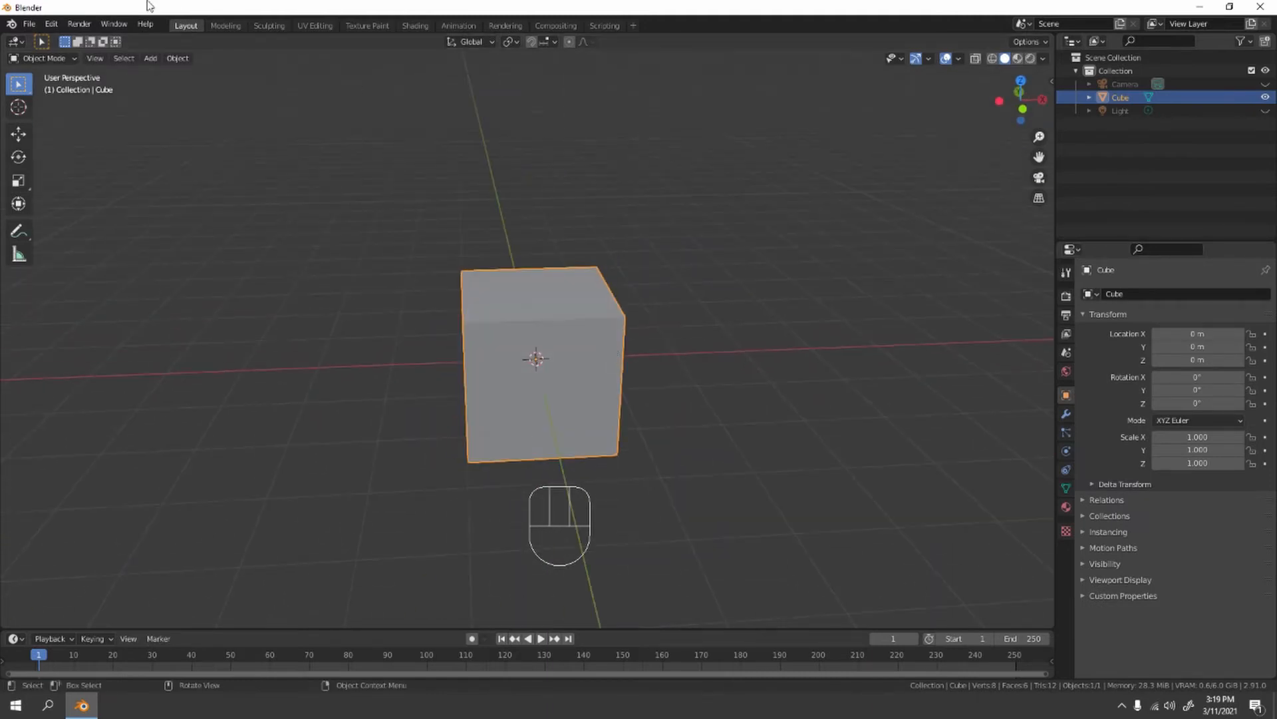
# Step: Enter edit mode with only the cube's top face selected, viewed from the front
pyautogui.press('Tab')
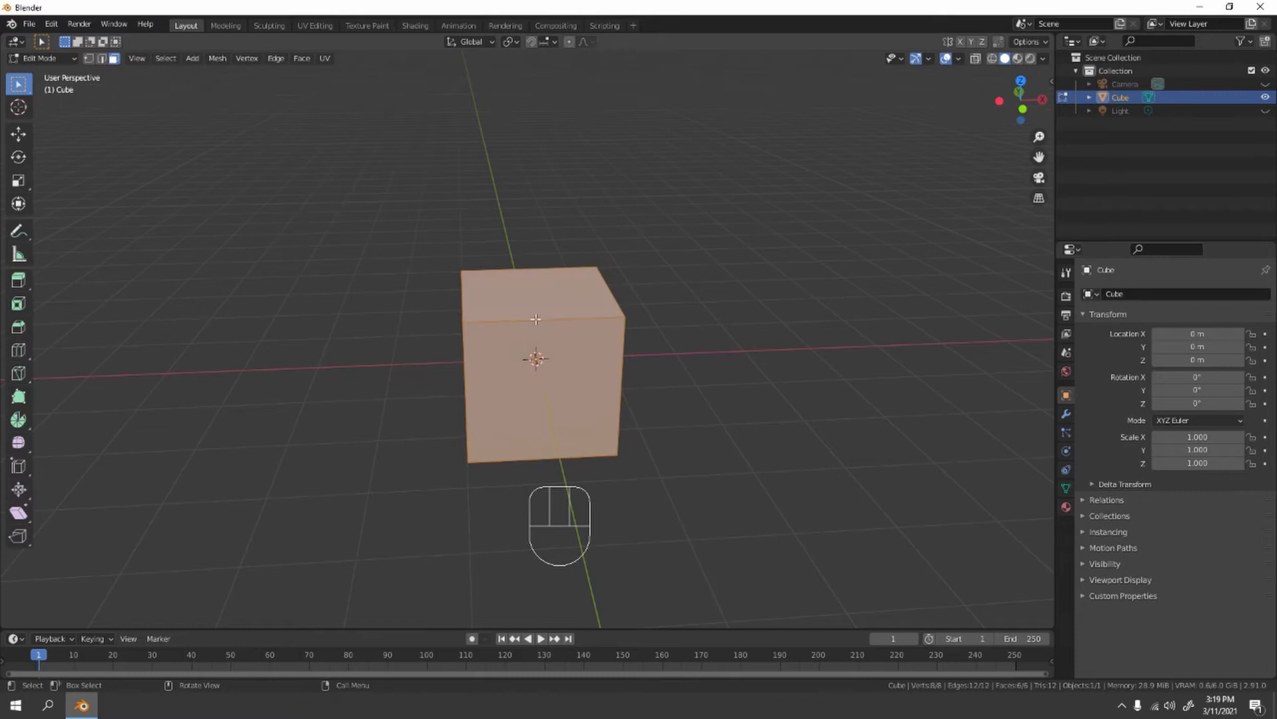
pyautogui.click(568, 308)
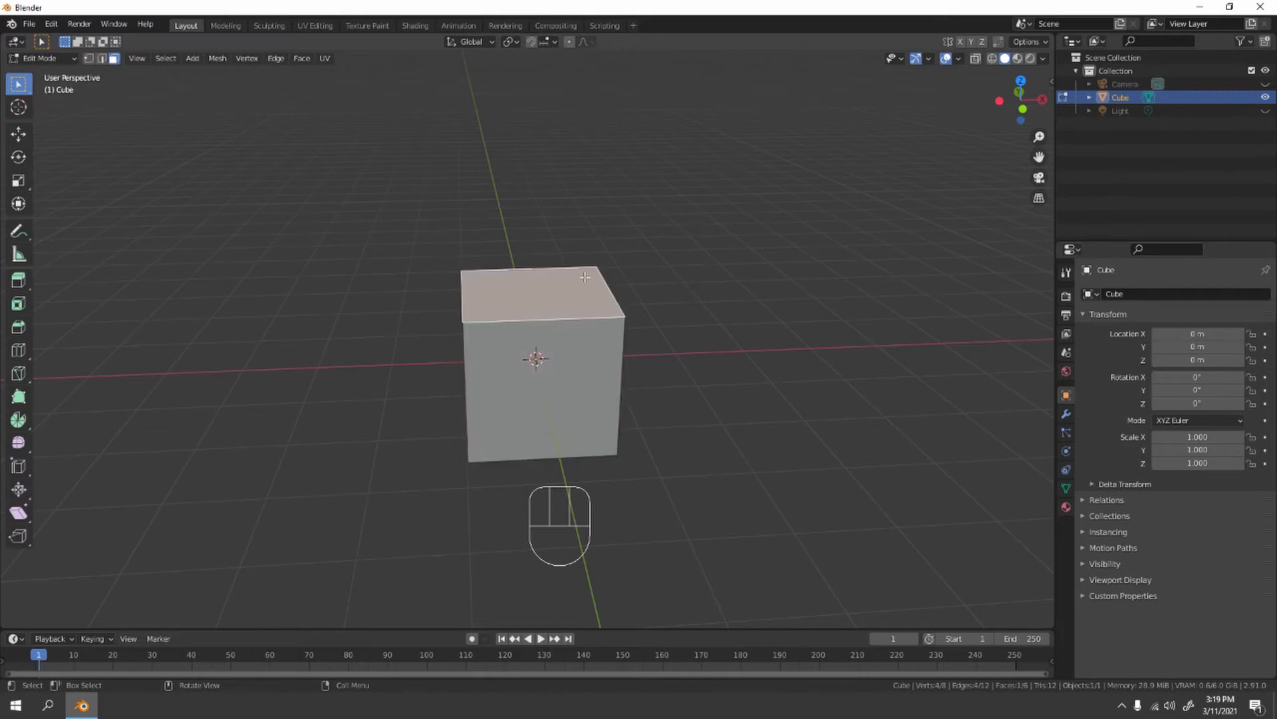
pyautogui.press('KP_1')
# Step: With snapping on, extrude the cube's top face upward into a second block
pyautogui.moveTo(729, 256)
pyautogui.keyDown('shift'); pyautogui.mouseDown(button='middle')
pyautogui.moveTo(623, 275)
pyautogui.moveTo(617, 301)
pyautogui.mouseUp(button='middle'); pyautogui.keyUp('shift')
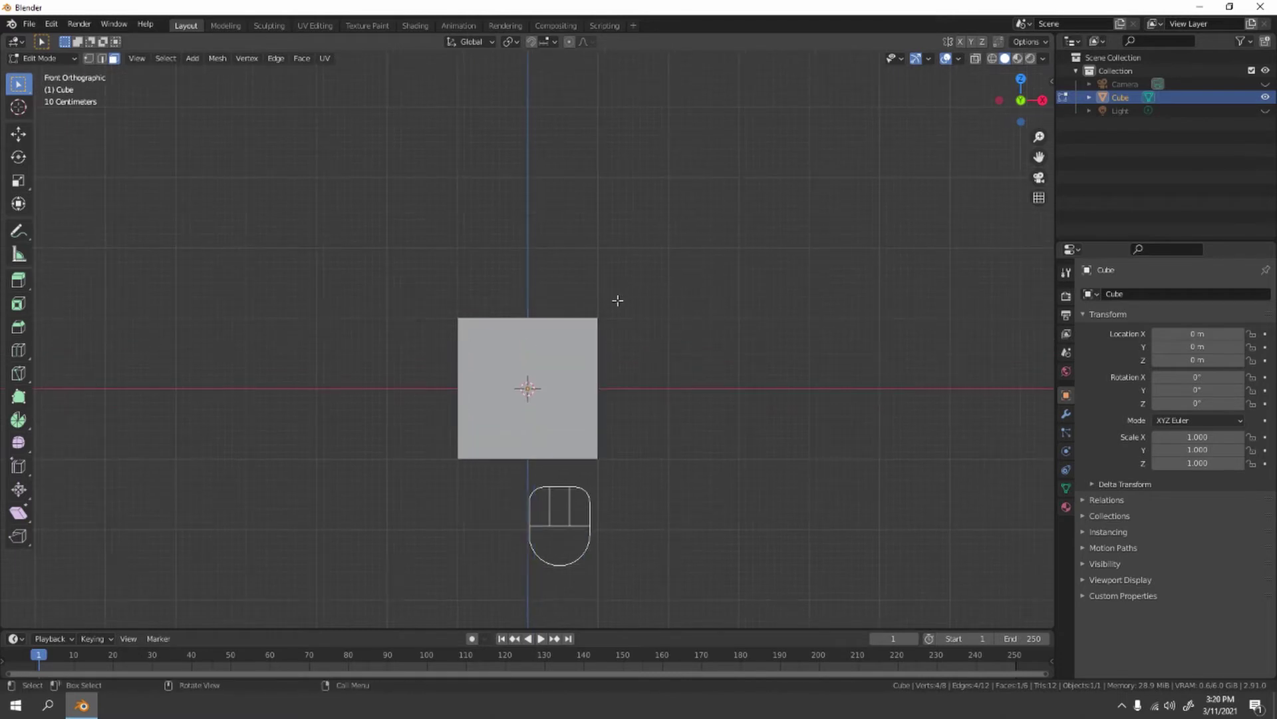
pyautogui.click(532, 44)
pyautogui.press('e')
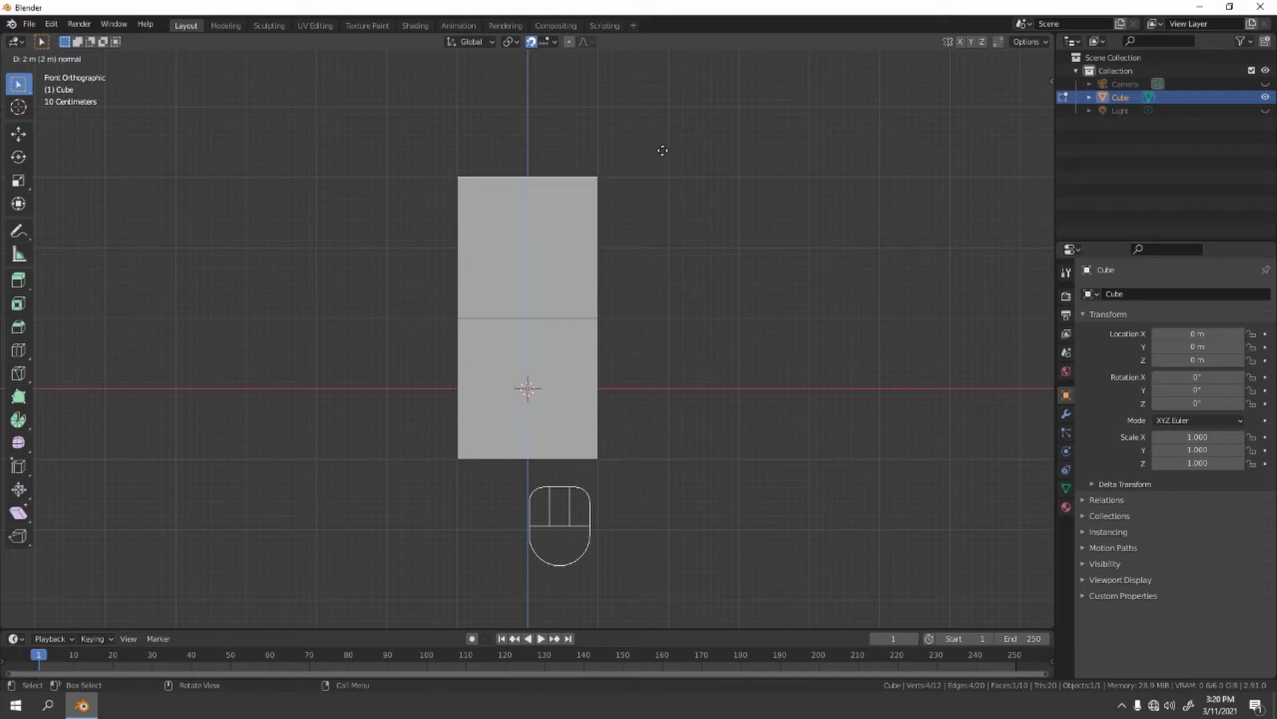
pyautogui.click(661, 149)
pyautogui.moveTo(713, 308); pyautogui.dragTo(649, 303, button='middle')
# Step: Delete the upper block's right face to leave that side open, switching to edge select
pyautogui.click(574, 231)
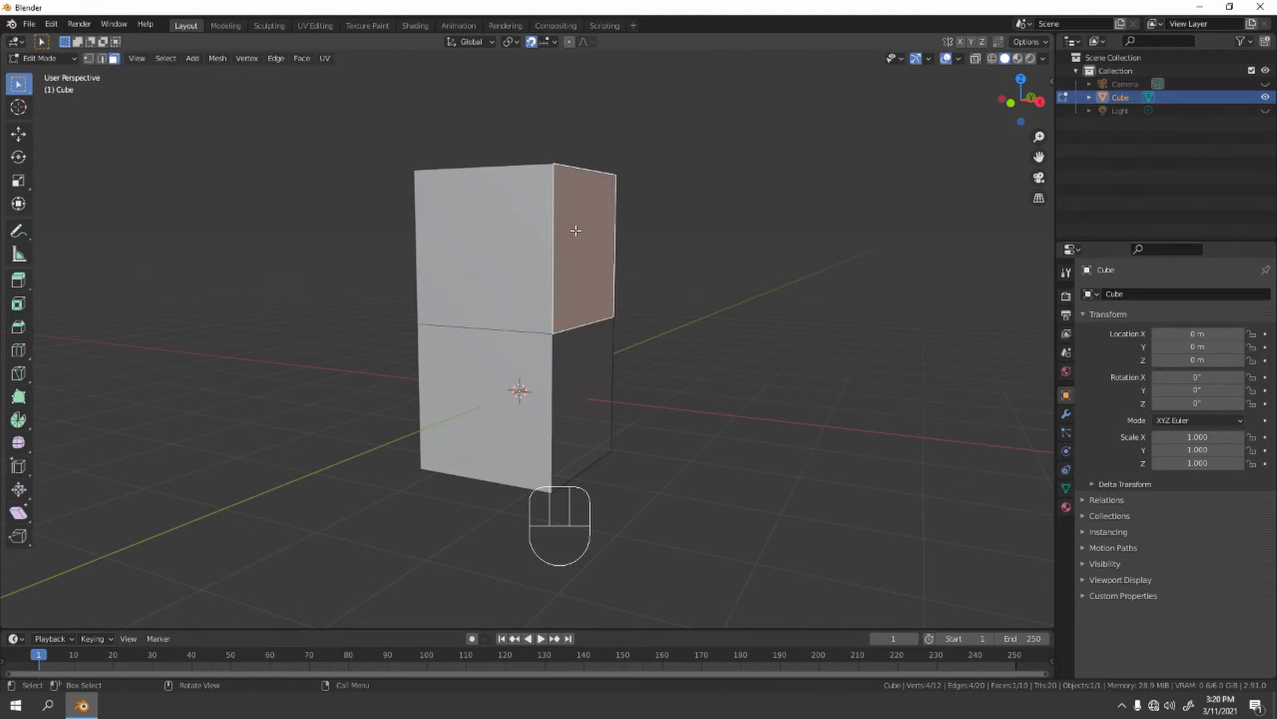
pyautogui.press('Delete')
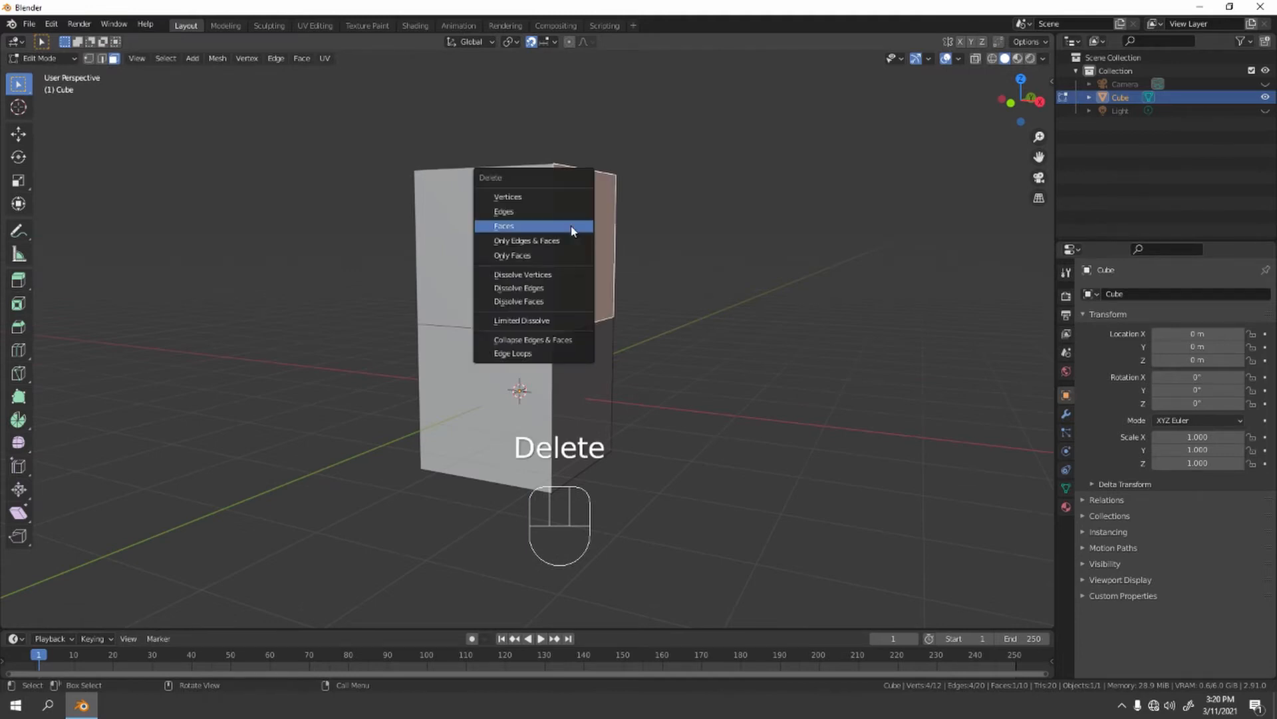
pyautogui.click(575, 231)
pyautogui.press('2')
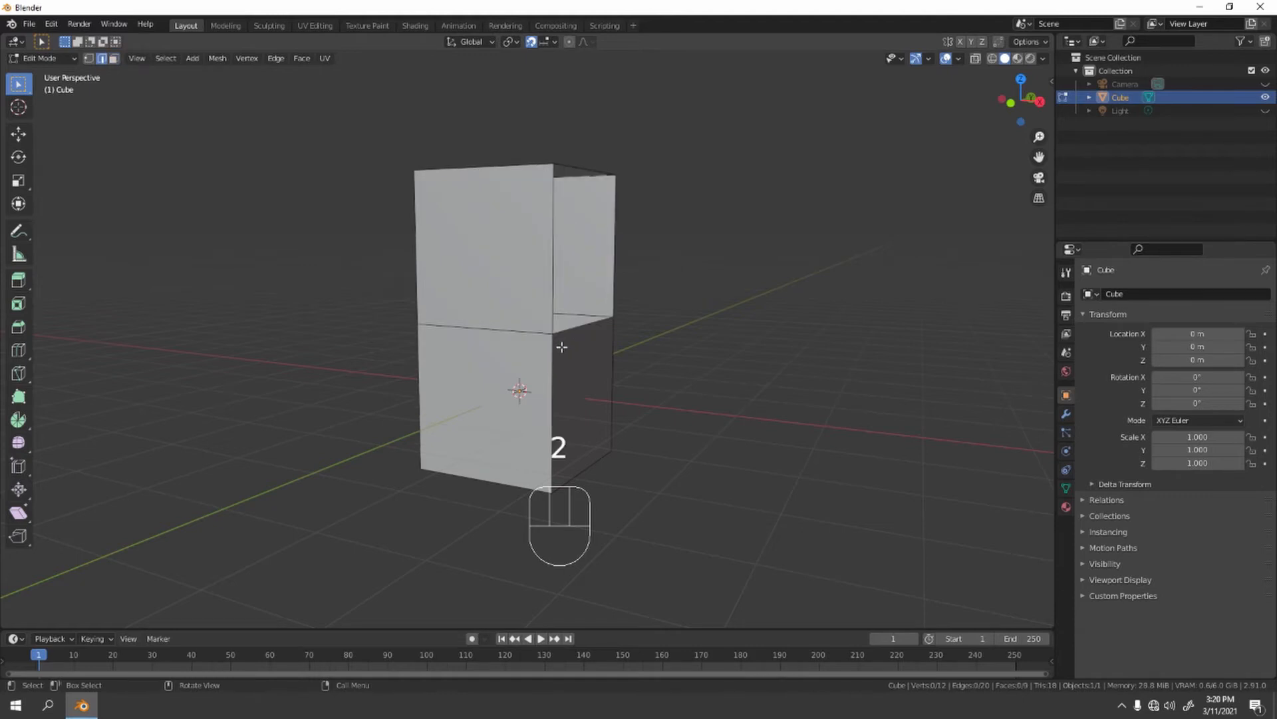
# Step: Extrude the opening's edge loop along X into a horizontal arm
pyautogui.keyDown('alt'); pyautogui.click(562, 238); pyautogui.keyUp('alt')
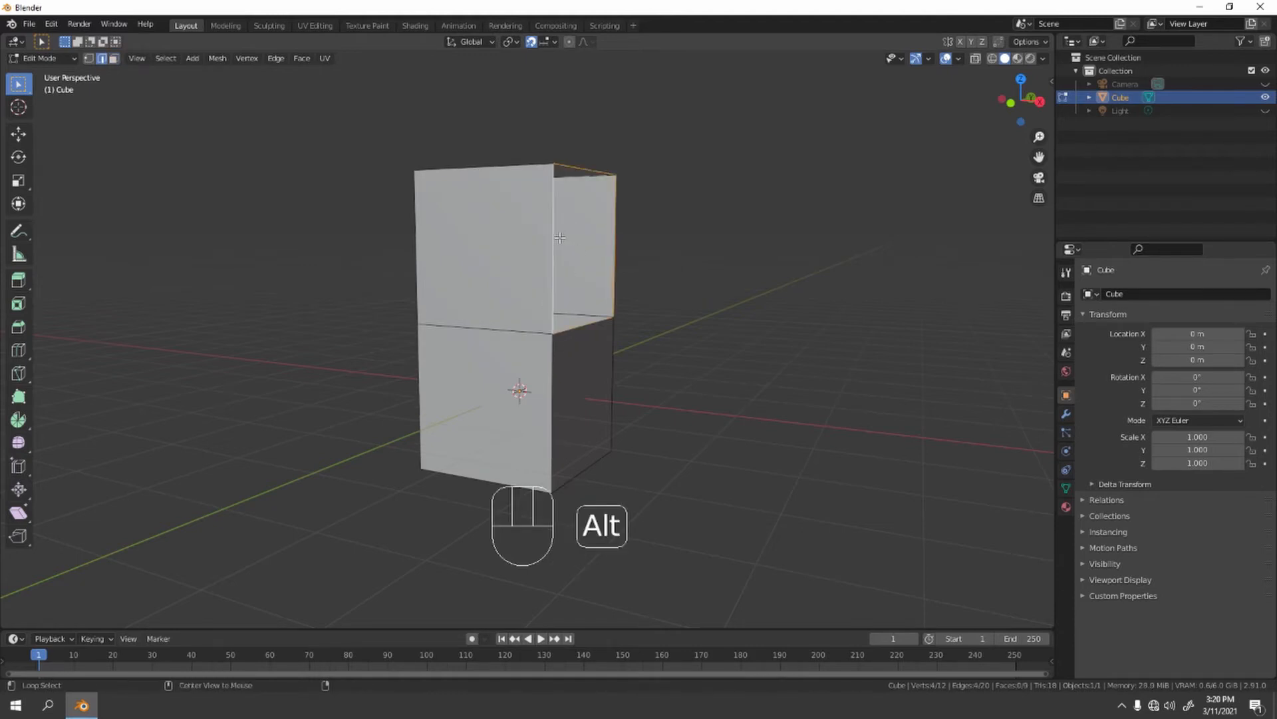
pyautogui.press('KP_1')
pyautogui.keyDown('shift'); pyautogui.moveTo(560, 237); pyautogui.dragTo(513, 259, button='middle'); pyautogui.keyUp('shift')
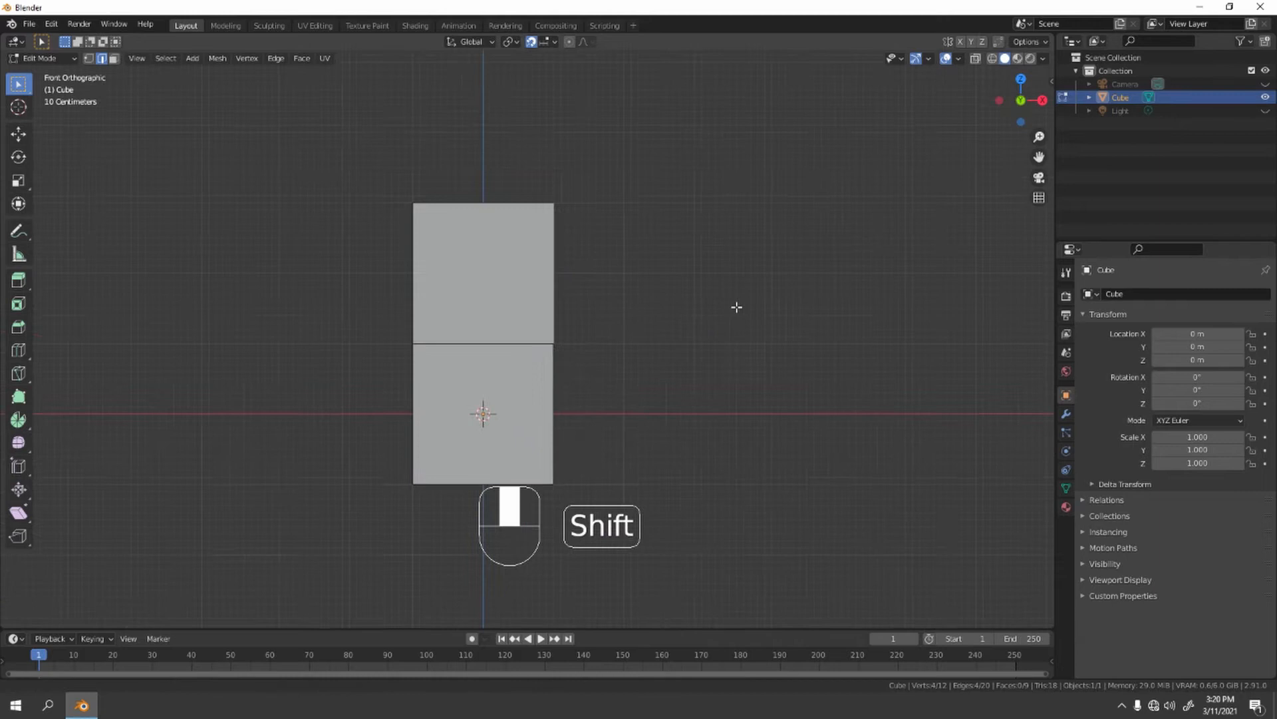
pyautogui.press('e')
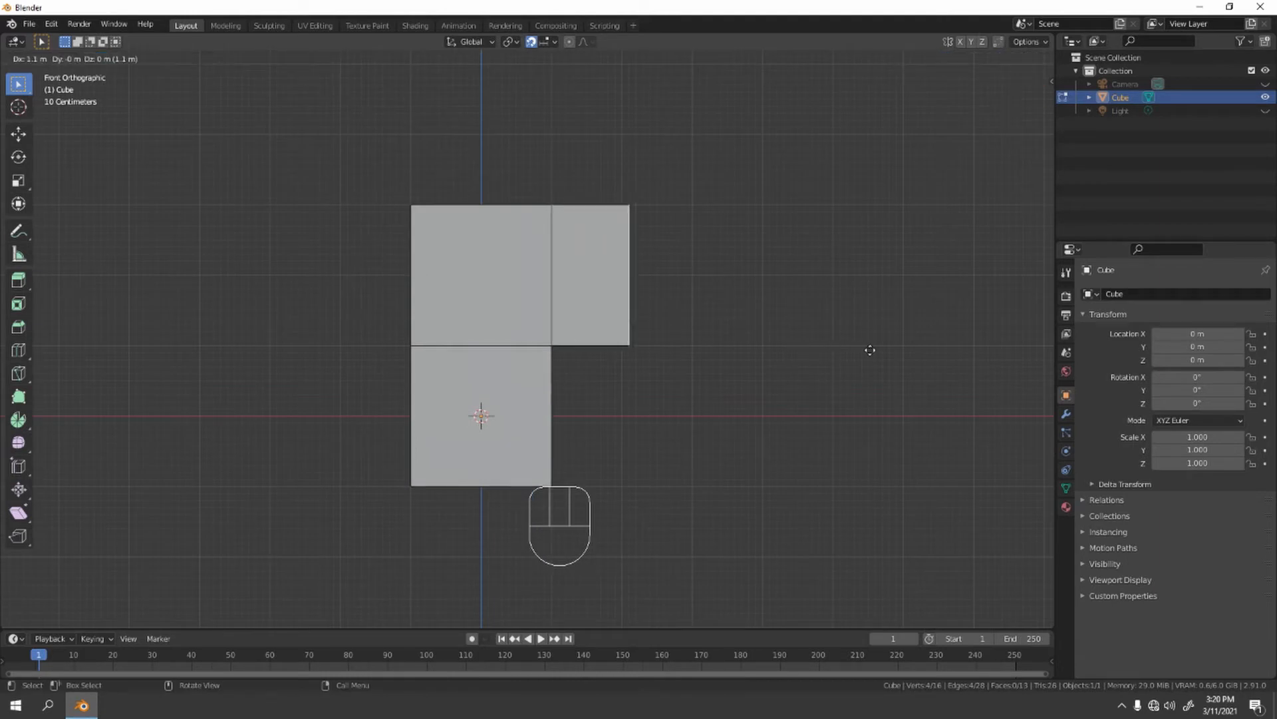
pyautogui.press('x')
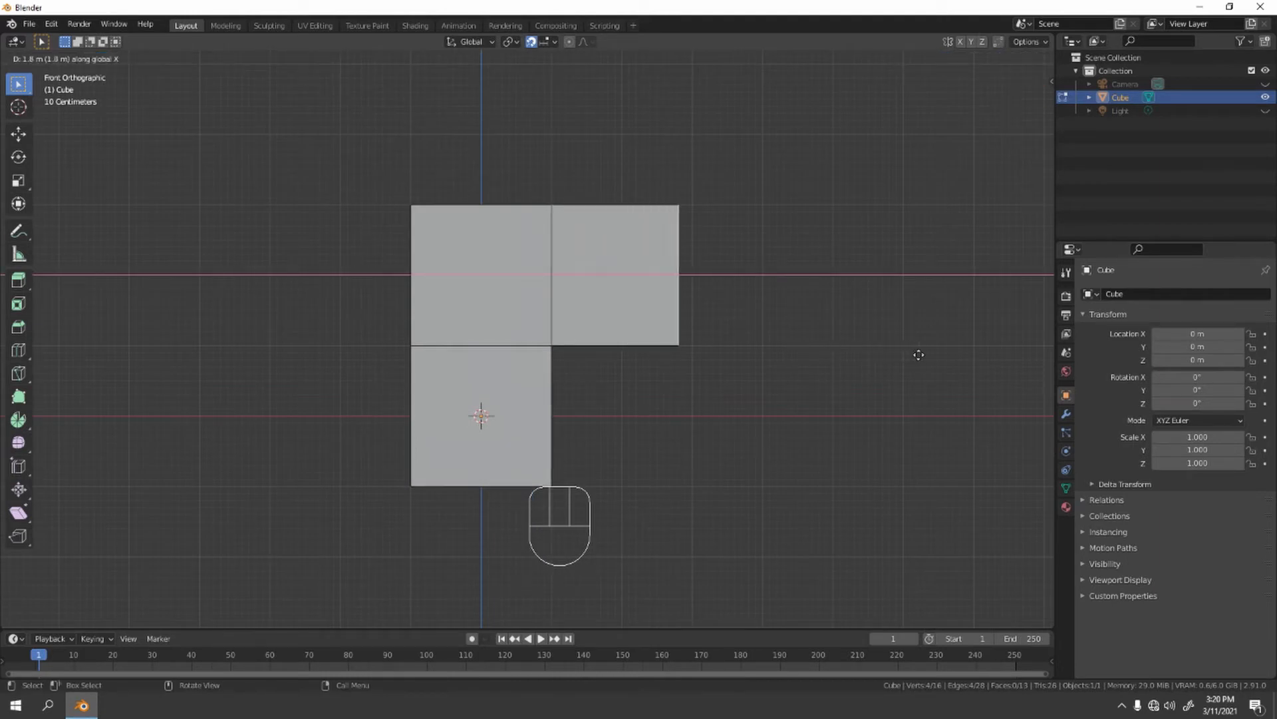
pyautogui.click(934, 354)
pyautogui.press('KP_Decimal')
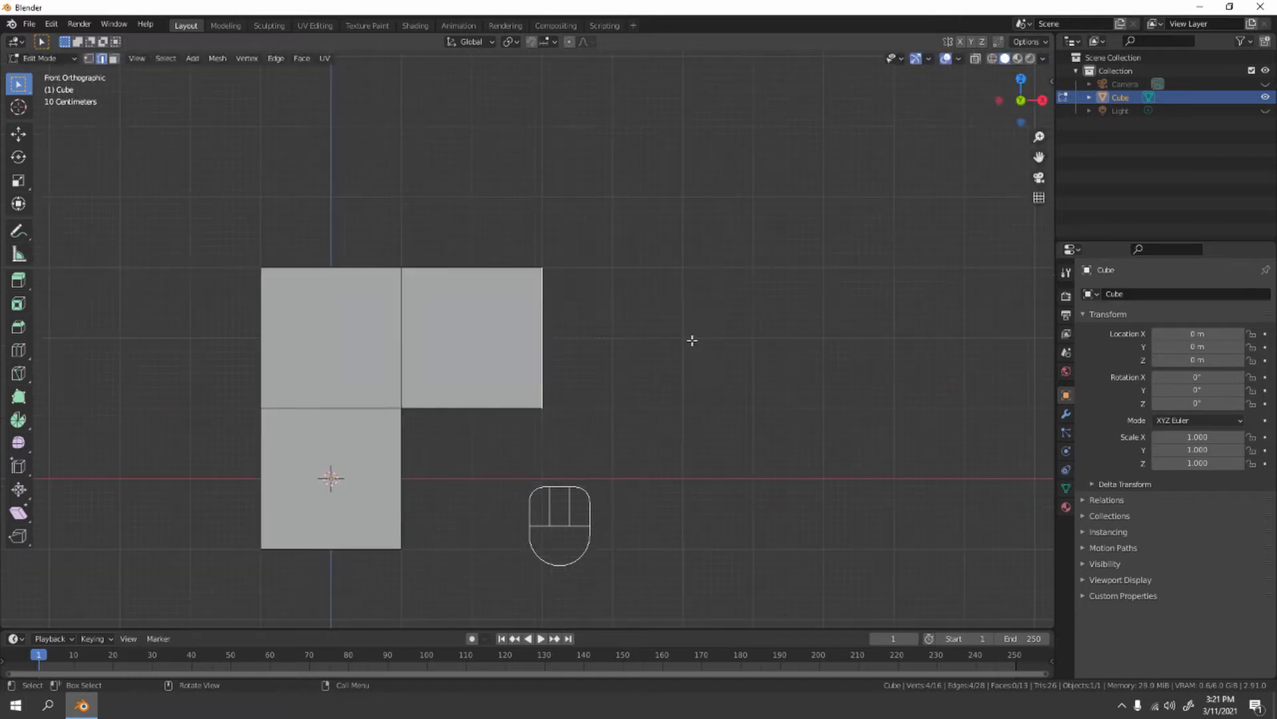
# Step: Scale up a rim at the arm's end and extrude it along X into a flared collar, snapping on
pyautogui.press('e')
pyautogui.press('s')
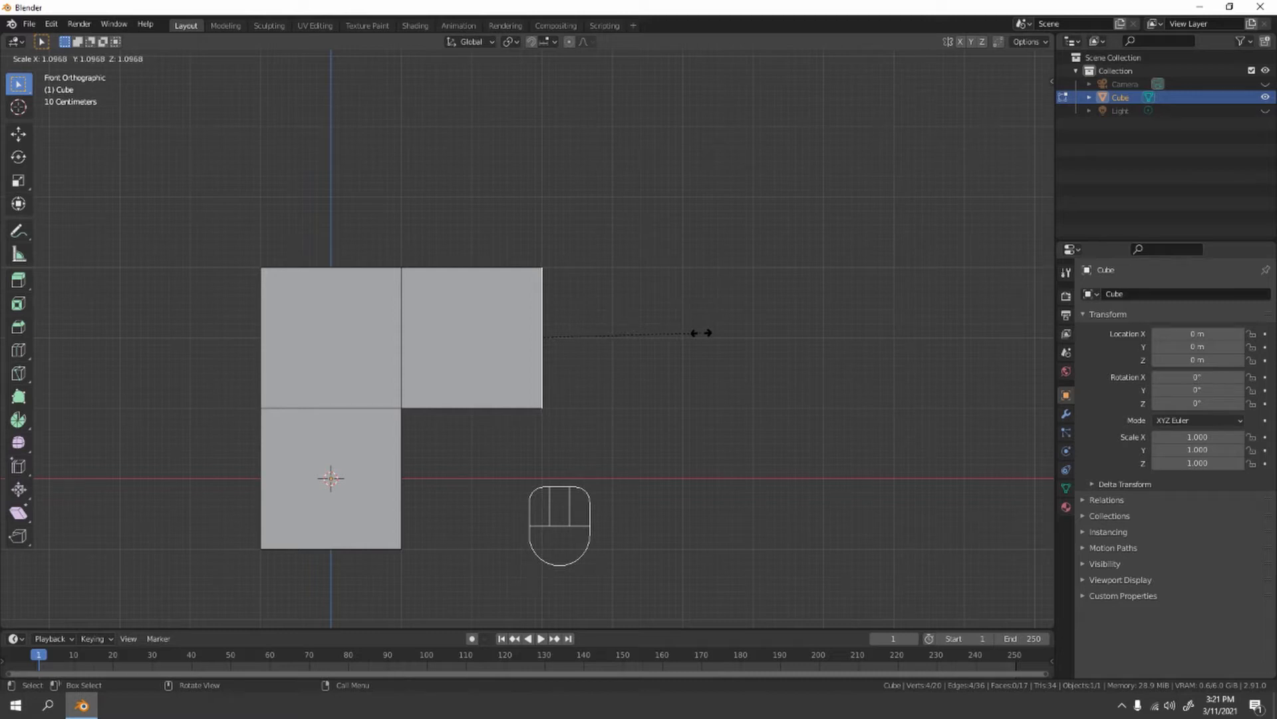
pyautogui.click(703, 334)
pyautogui.press('e')
pyautogui.press('x')
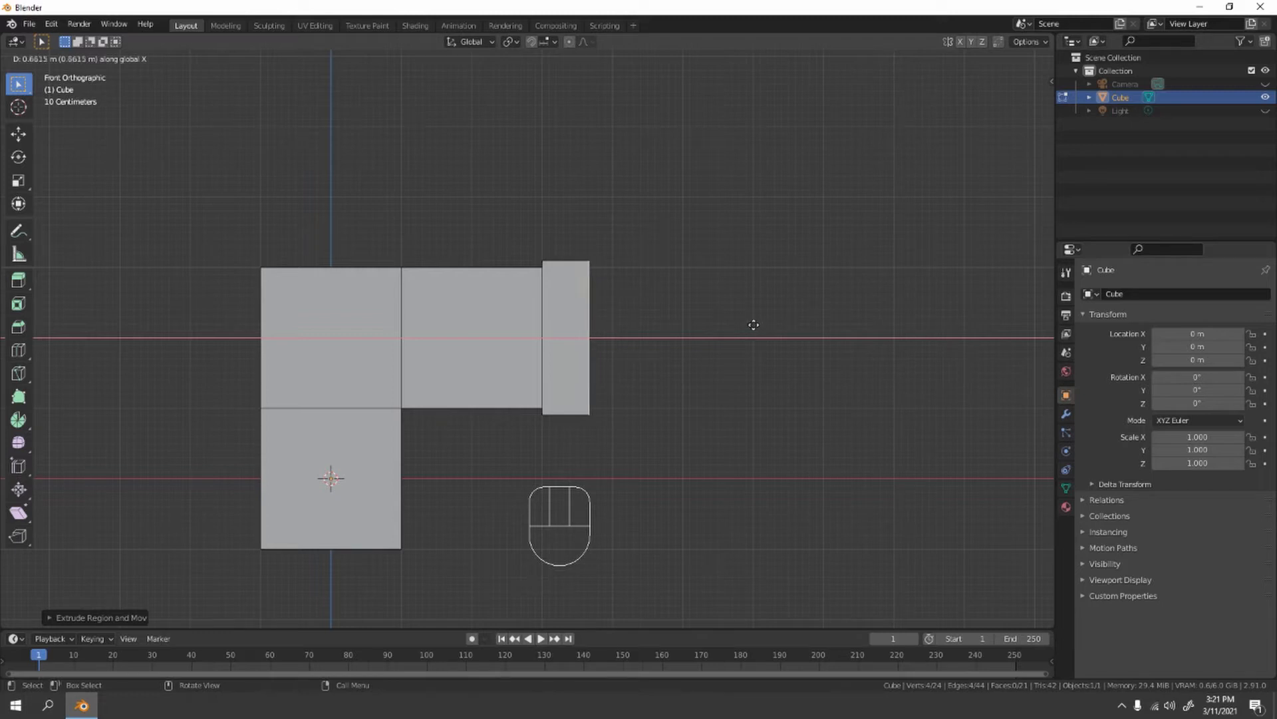
pyautogui.click(755, 325)
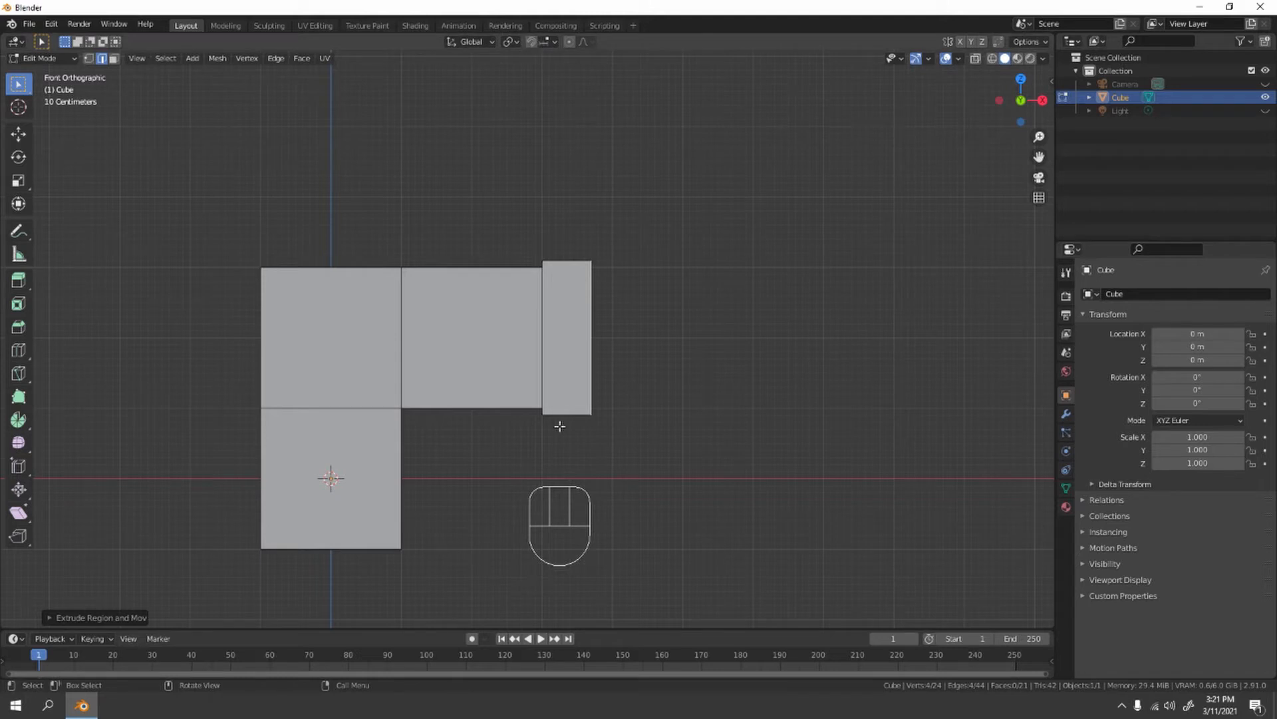
pyautogui.click(531, 42)
# Step: Delete the lower arm's end face to open it, switching back to edge select
pyautogui.keyDown('shift'); pyautogui.moveTo(478, 459); pyautogui.dragTo(537, 351, button='middle'); pyautogui.keyUp('shift')
pyautogui.scroll(3, 549, 362)
pyautogui.scroll(-4, 559, 370)
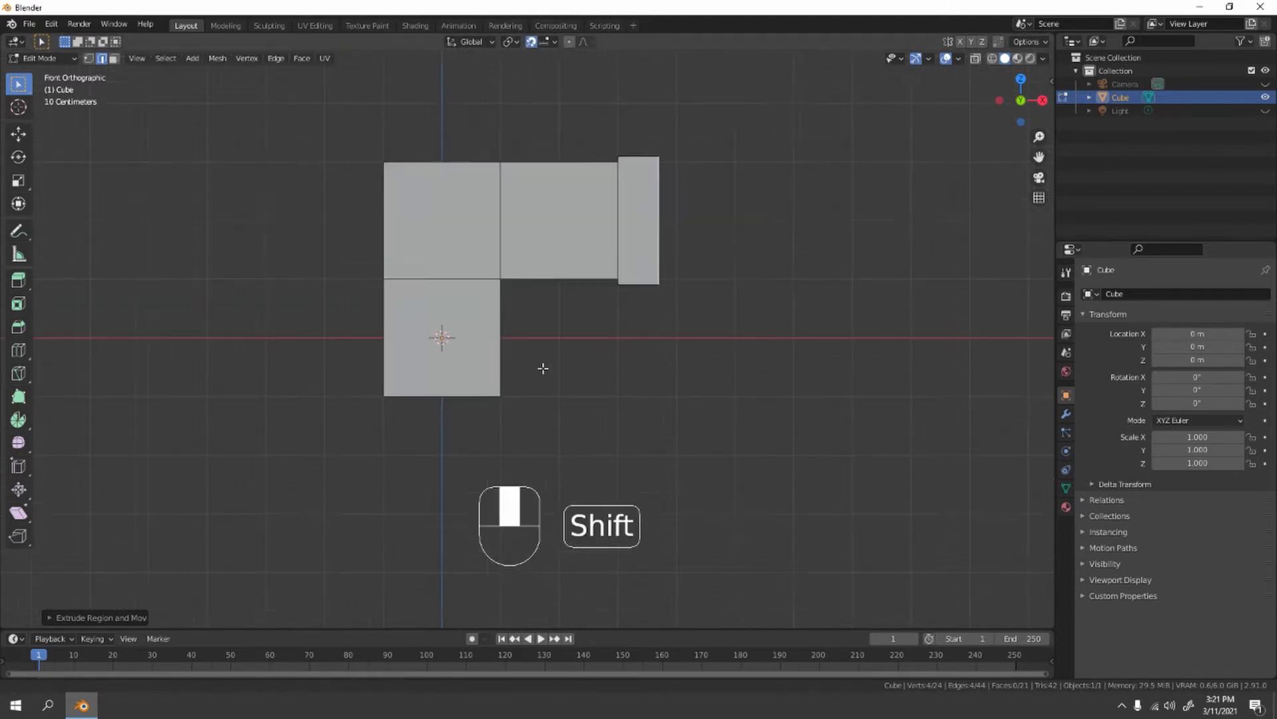
pyautogui.scroll(2, 485, 391)
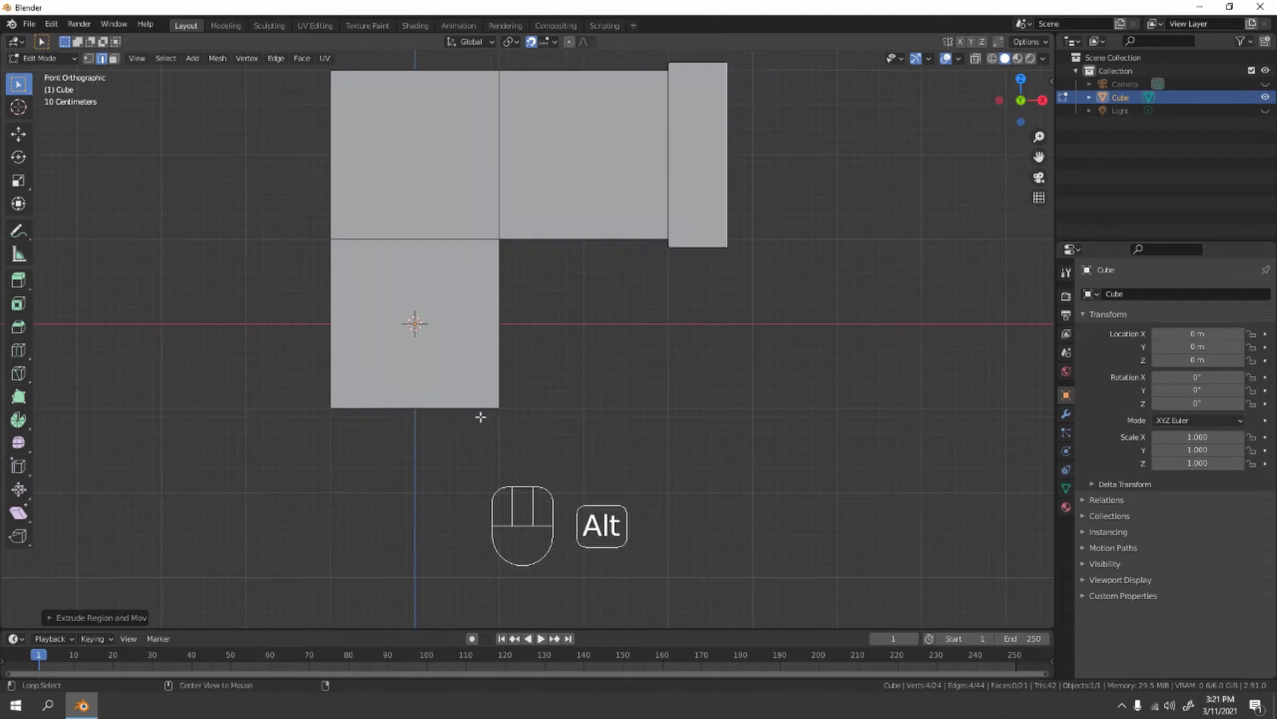
pyautogui.moveTo(480, 417); pyautogui.dragTo(476, 342, button='middle')
pyautogui.press('3')
pyautogui.click(462, 365)
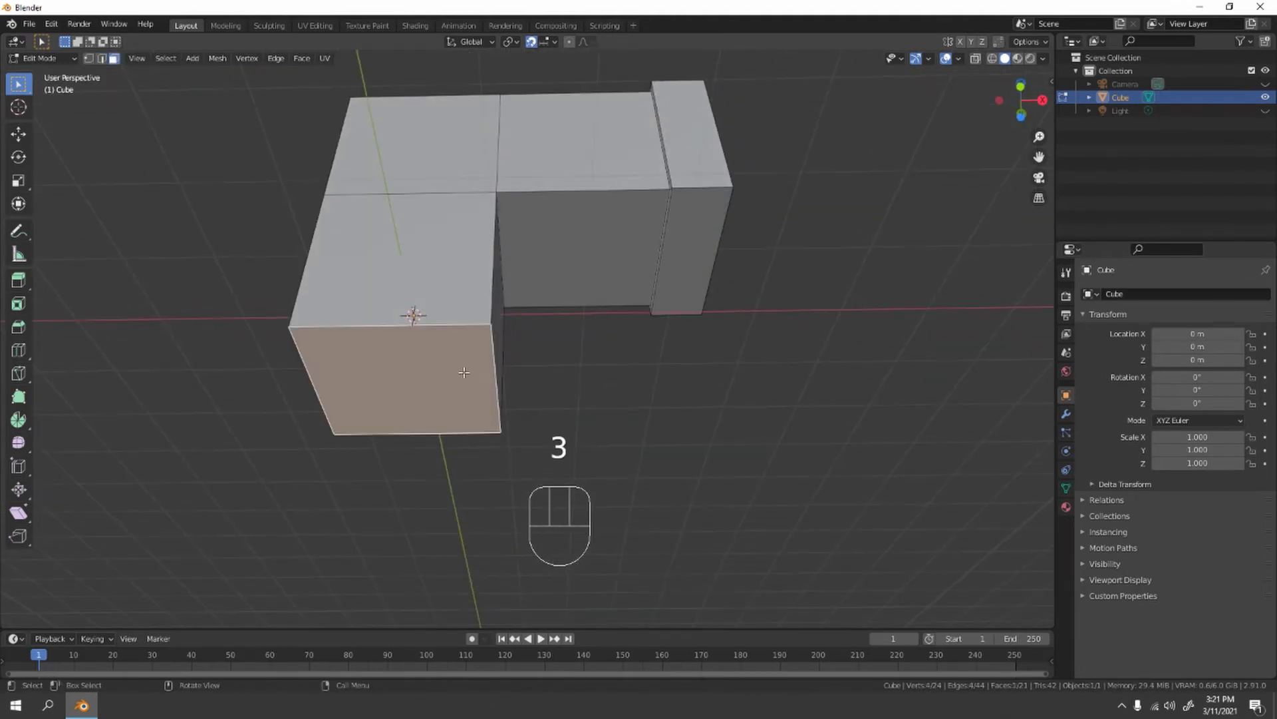
pyautogui.press('Delete')
pyautogui.click(461, 370)
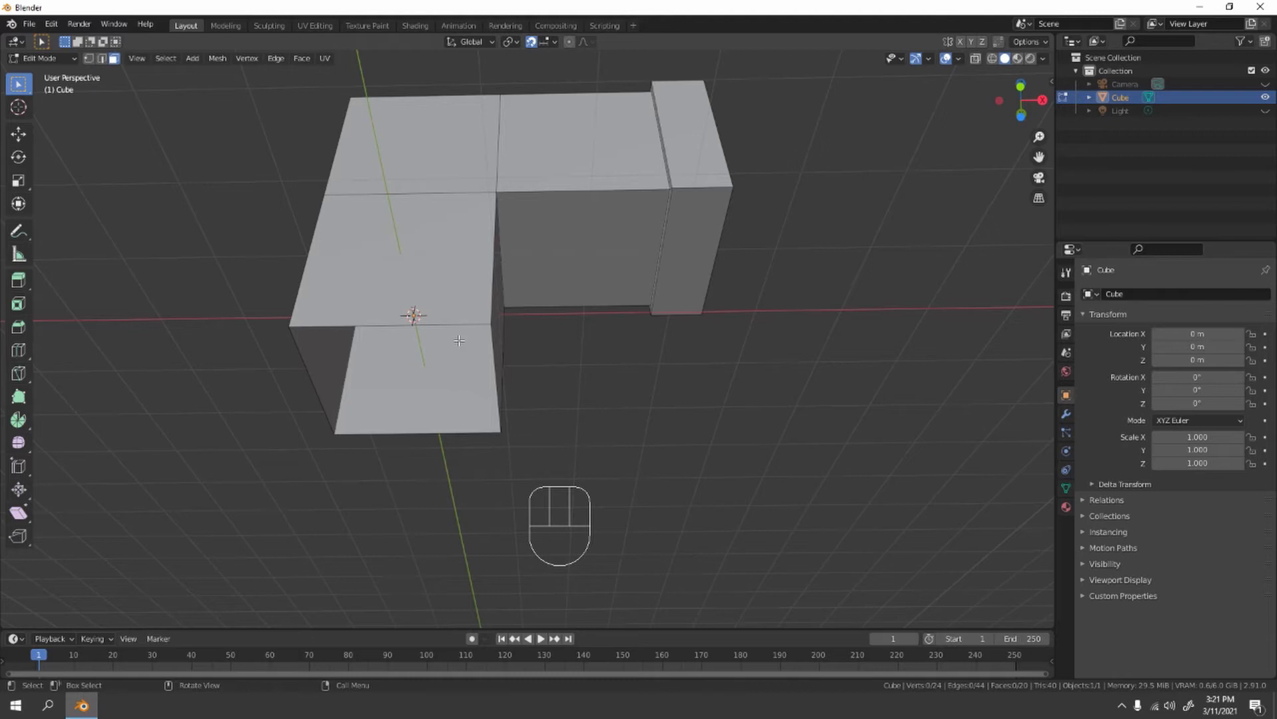
pyautogui.press('2')
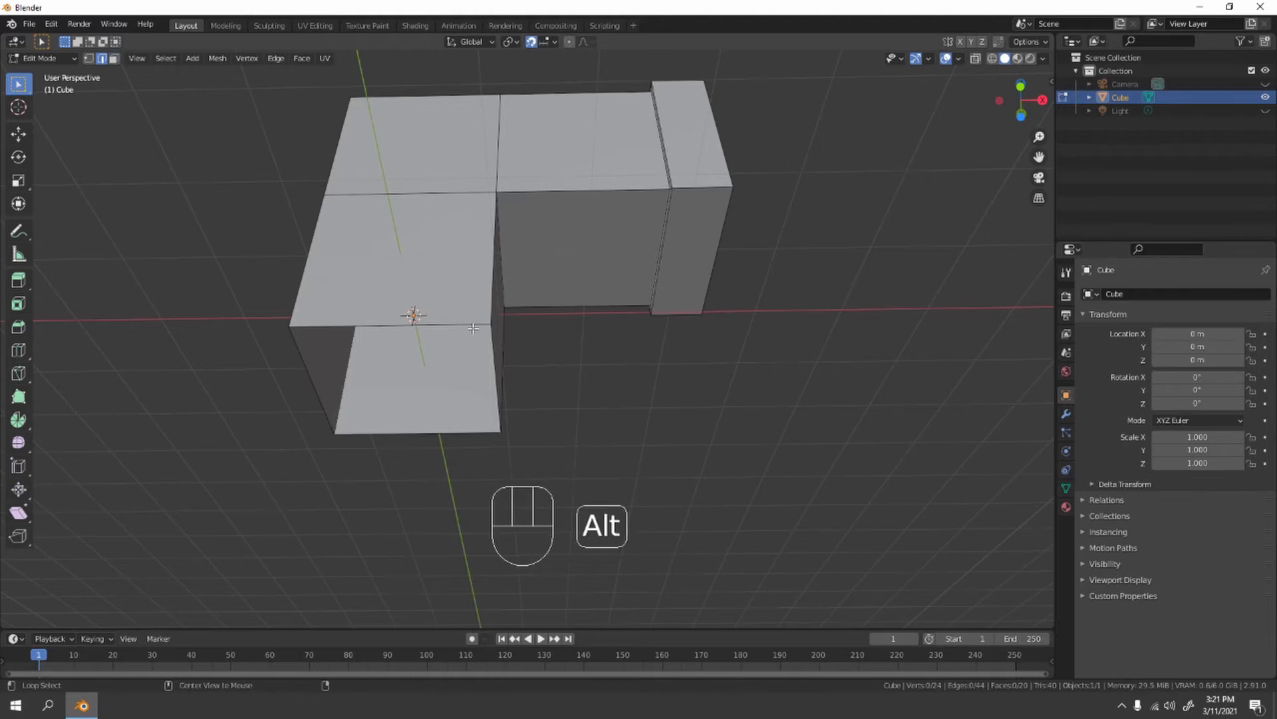
# Step: Select the open end's edge loop and extrude it outward into a wider rim
pyautogui.keyDown('alt'); pyautogui.click(474, 330); pyautogui.keyUp('alt')
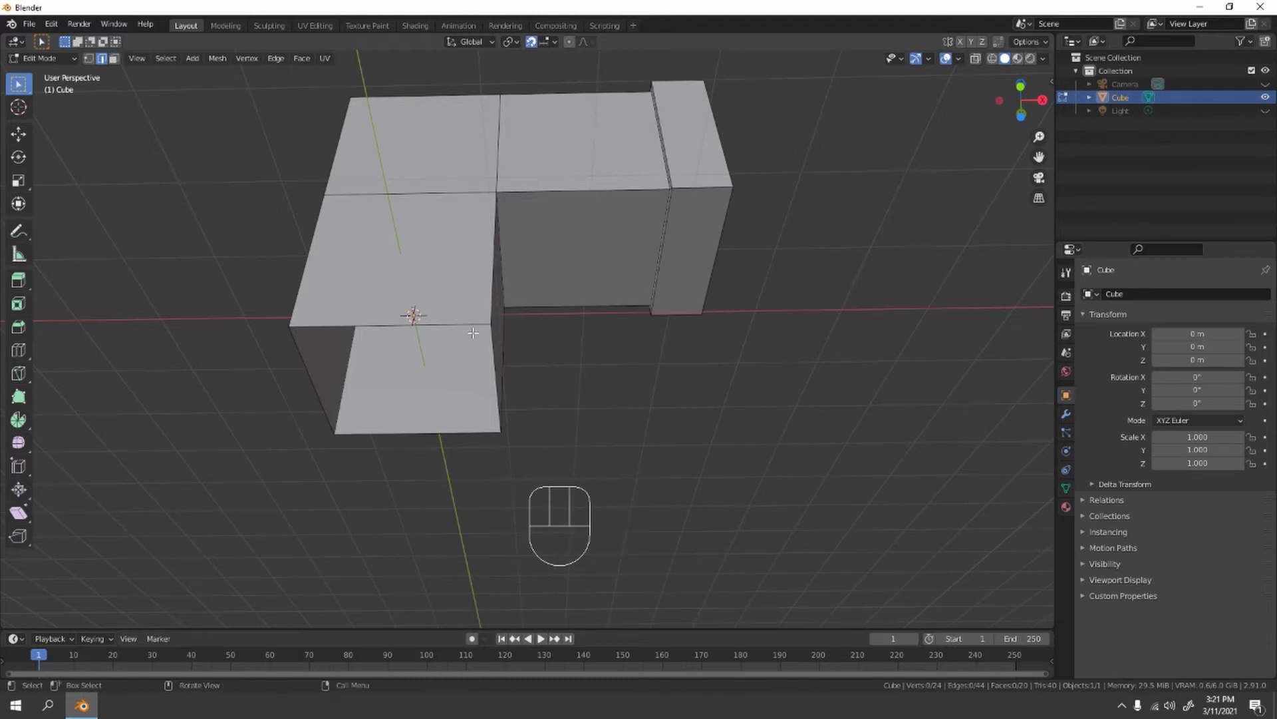
pyautogui.press('alt')
pyautogui.keyDown('alt'); pyautogui.click(467, 330); pyautogui.keyUp('alt')
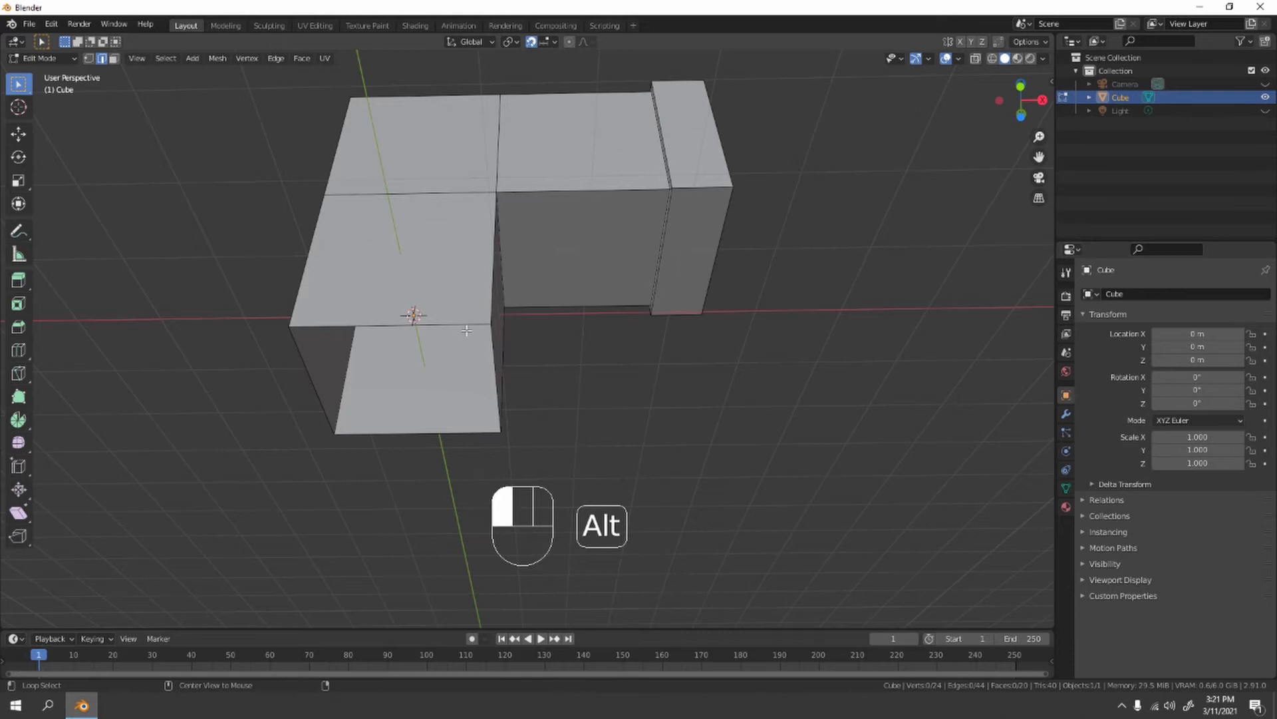
pyautogui.press('KP_1')
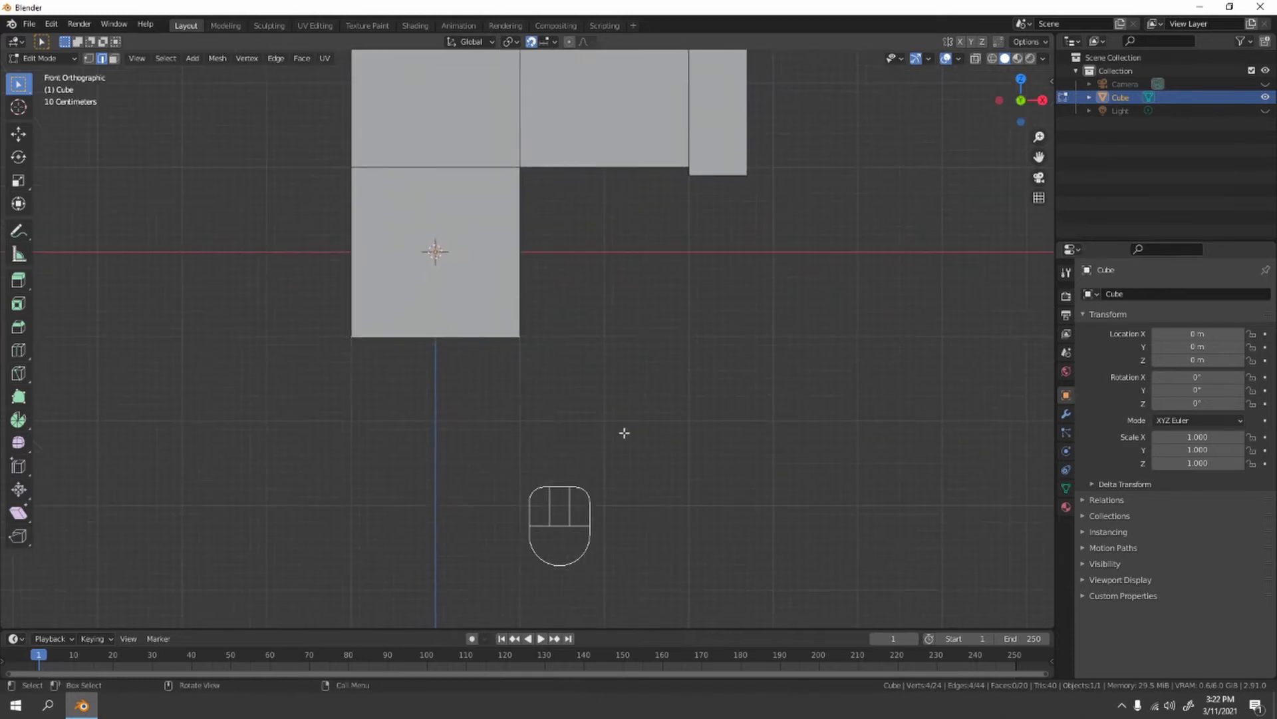
pyautogui.scroll(5, 629, 419)
pyautogui.press('e')
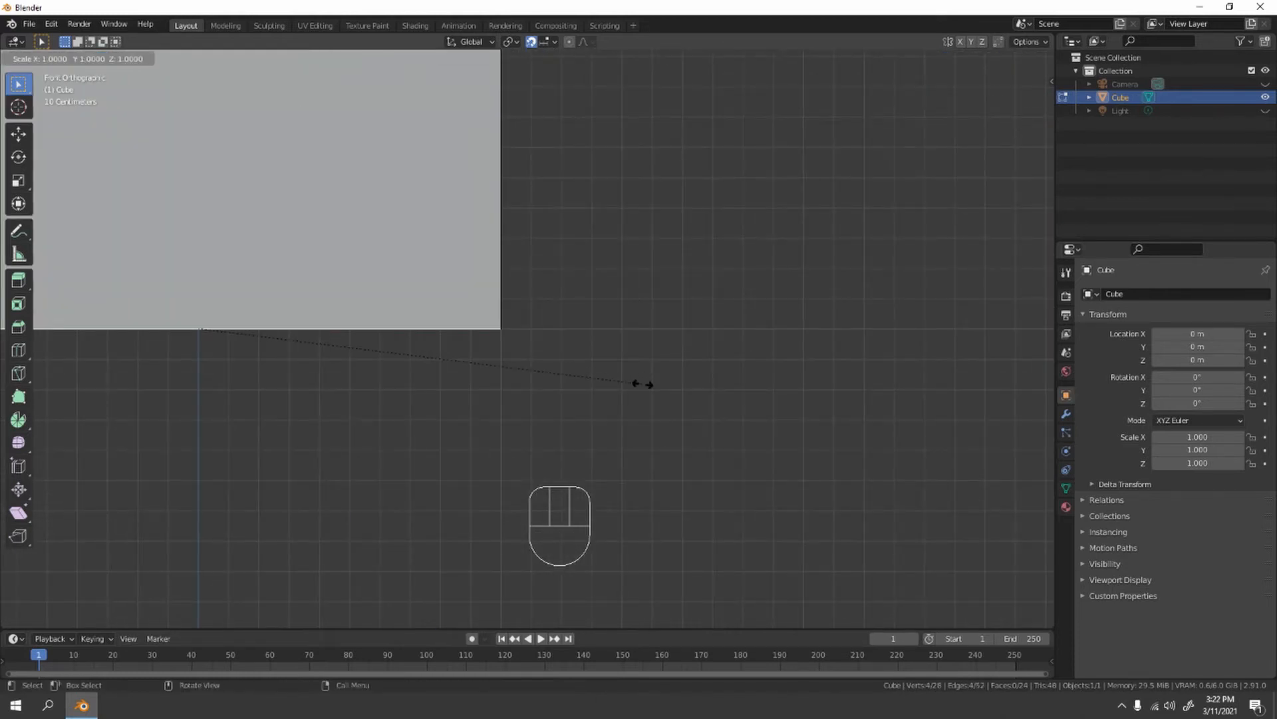
pyautogui.click(689, 384)
# Step: Extrude the widened rim downward into a collar and inspect the pipe from below
pyautogui.keyDown('shift'); pyautogui.moveTo(693, 385); pyautogui.dragTo(715, 351, button='middle'); pyautogui.keyUp('shift')
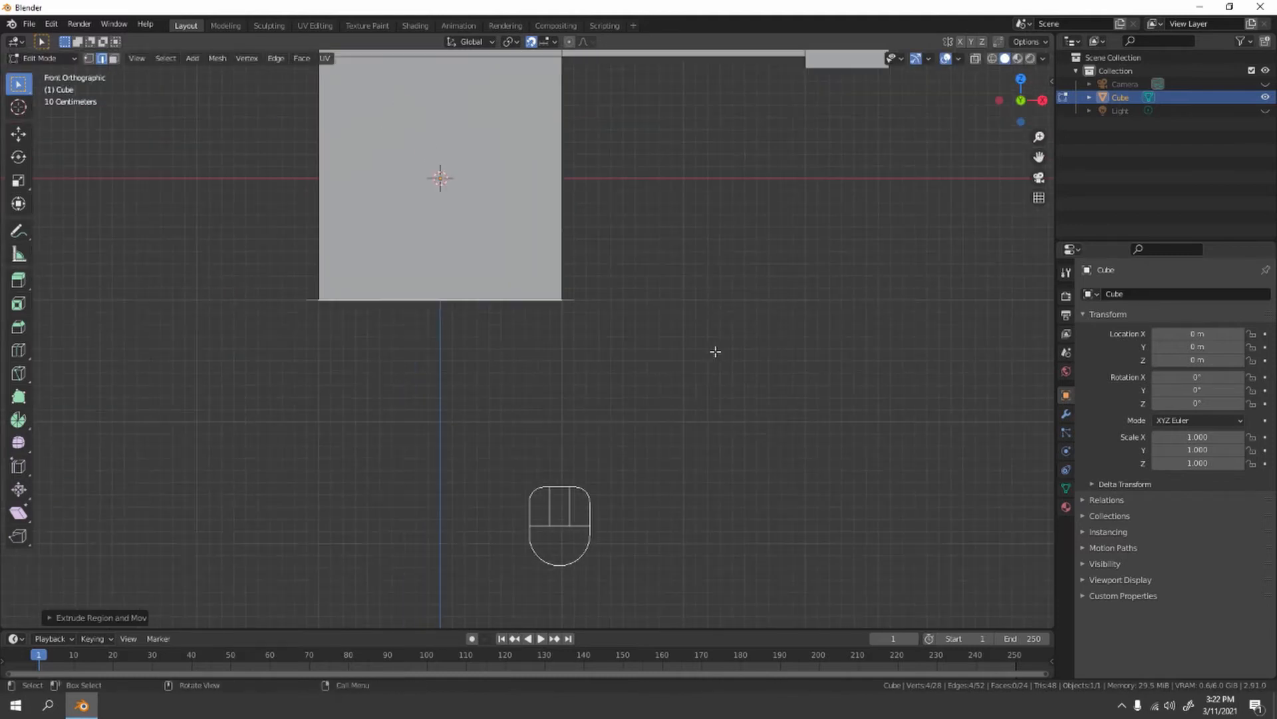
pyautogui.press('e')
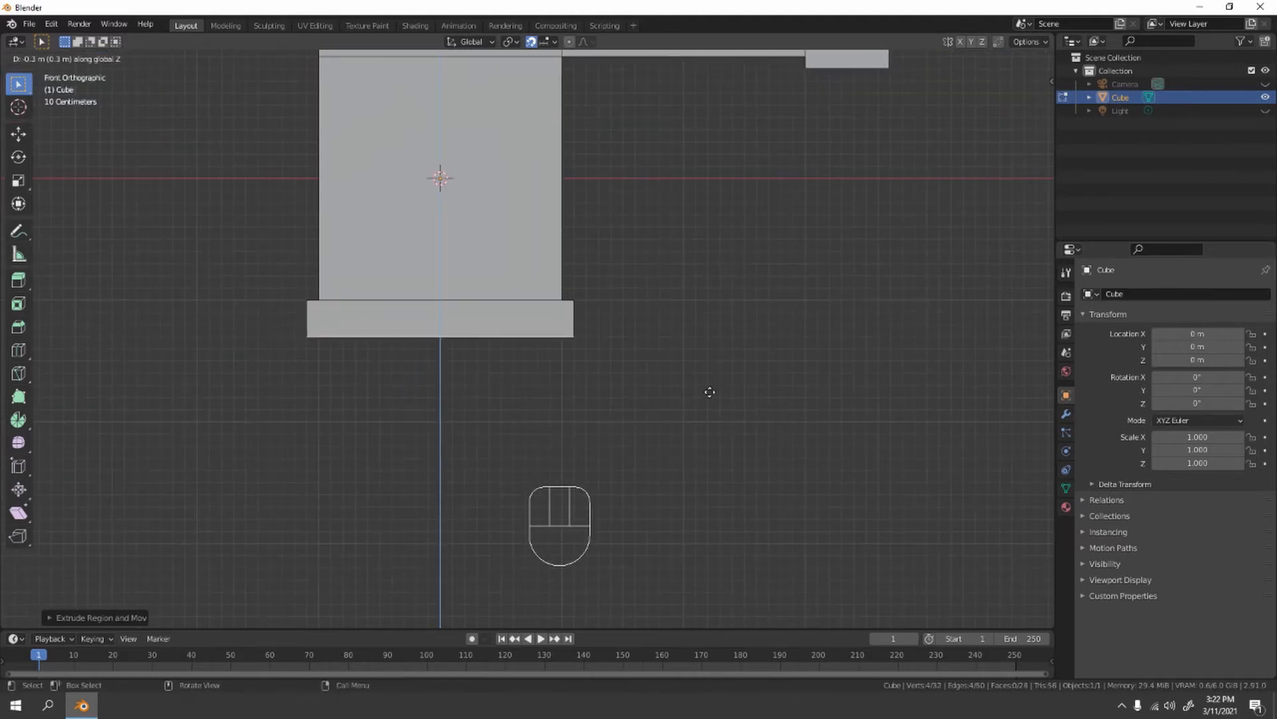
pyautogui.click(700, 436)
pyautogui.moveTo(701, 436)
pyautogui.keyDown('shift'); pyautogui.mouseDown(button='middle')
pyautogui.moveTo(776, 362)
pyautogui.moveTo(736, 288)
pyautogui.mouseUp(button='middle'); pyautogui.keyUp('shift')
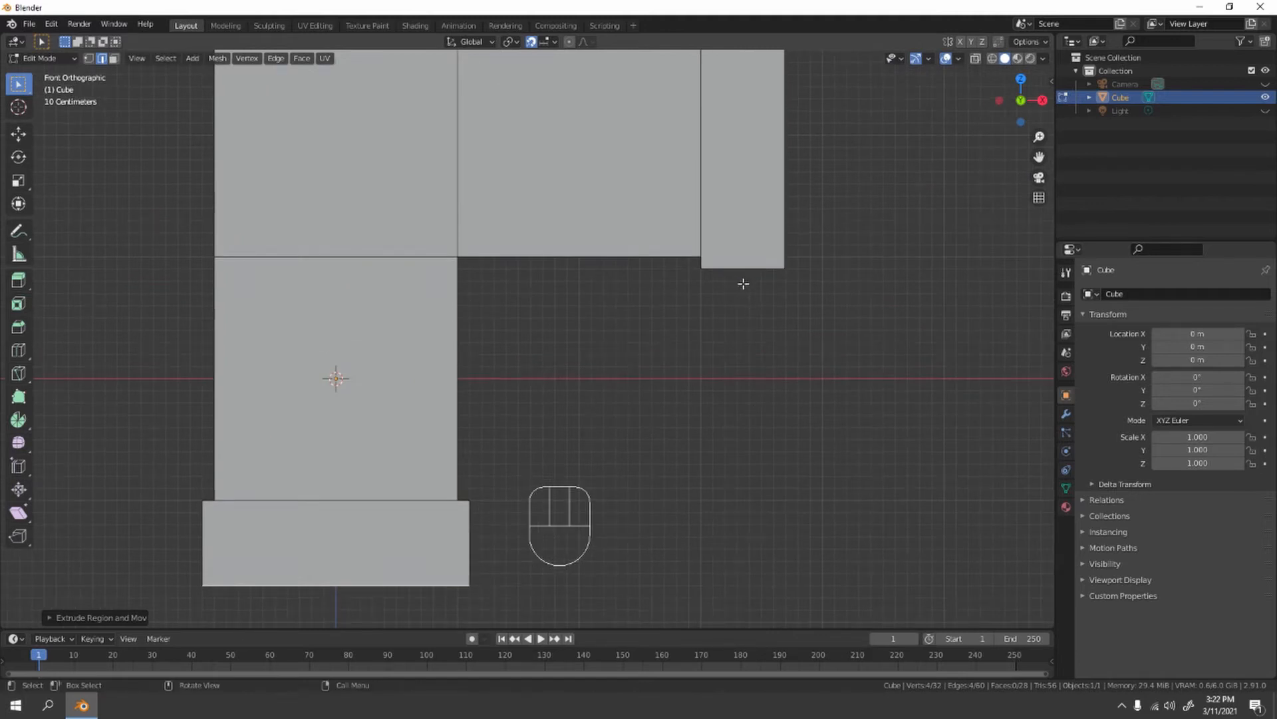
pyautogui.keyDown('shift'); pyautogui.moveTo(477, 576); pyautogui.dragTo(543, 410, button='middle'); pyautogui.keyUp('shift')
pyautogui.scroll(4, 574, 337)
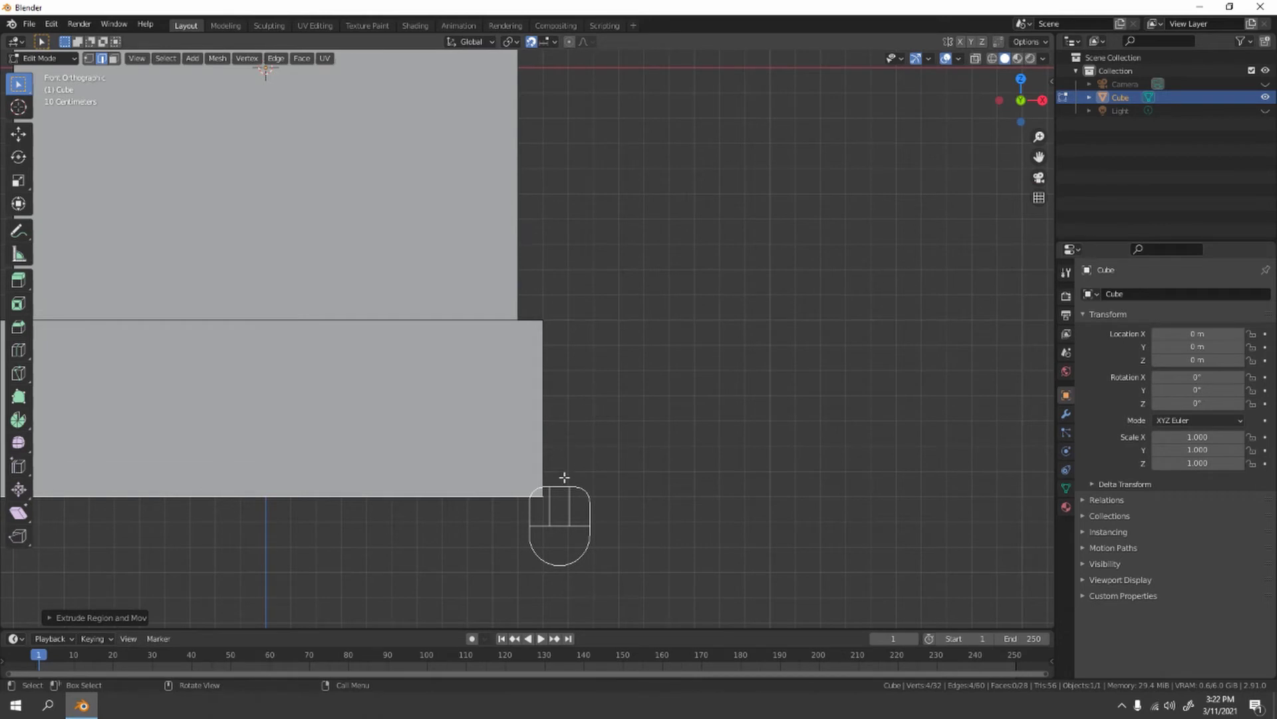
pyautogui.scroll(-6, 634, 409)
pyautogui.moveTo(695, 317)
pyautogui.keyDown('shift'); pyautogui.mouseDown(button='middle')
pyautogui.moveTo(711, 360)
pyautogui.moveTo(622, 322)
pyautogui.moveTo(572, 342)
pyautogui.moveTo(658, 366)
pyautogui.mouseUp(button='middle'); pyautogui.keyUp('shift')
pyautogui.moveTo(585, 337); pyautogui.dragTo(543, 332, button='middle')
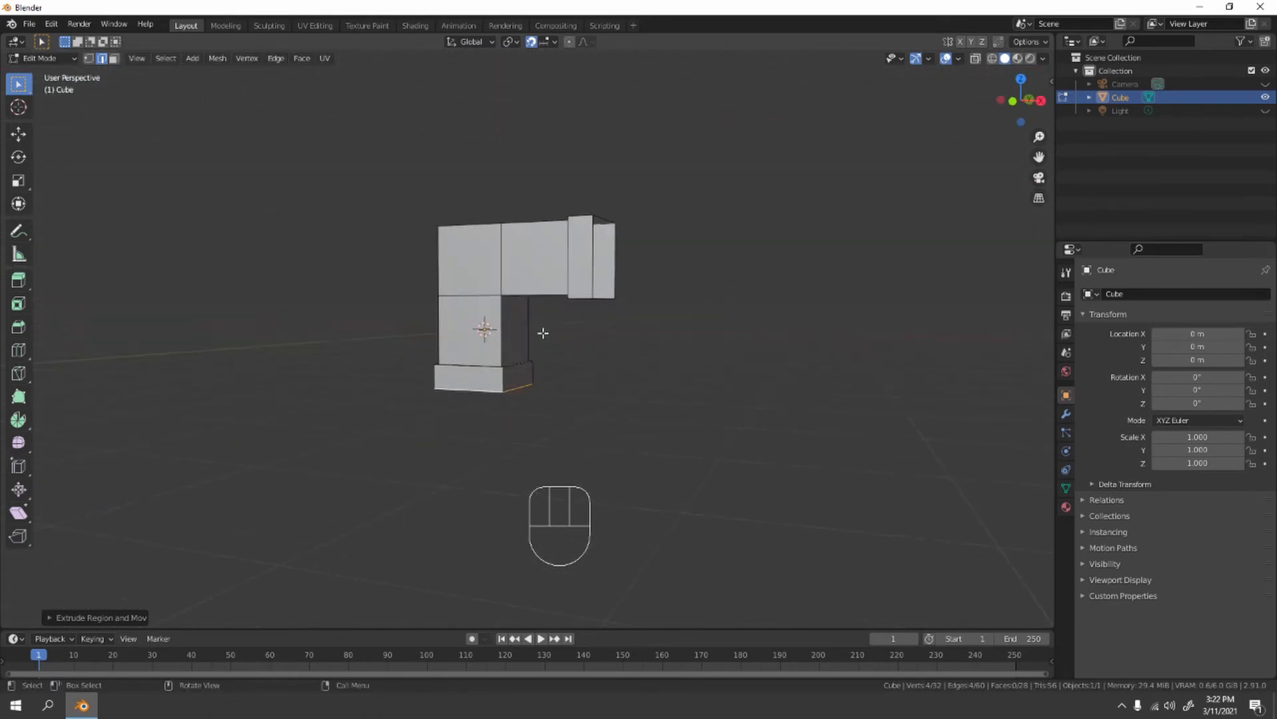
# Step: Turn on X-ray and face select, viewing the pipe from the front
pyautogui.press('KP_1')
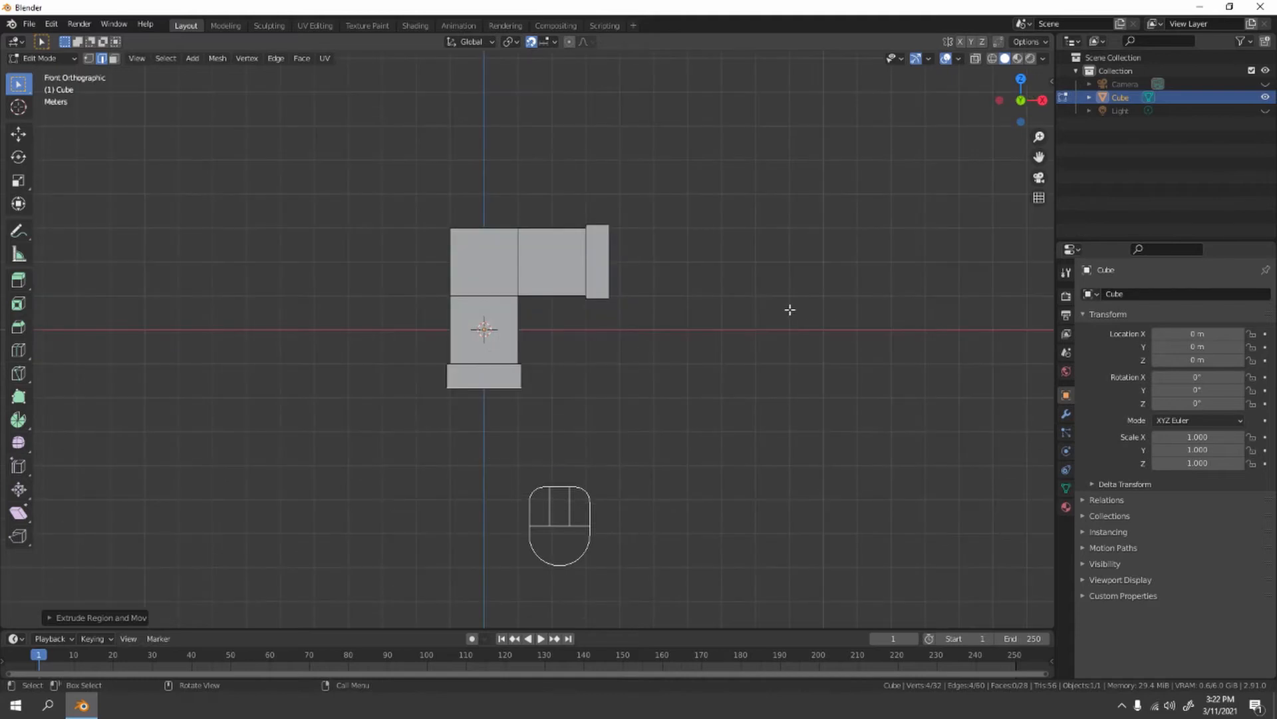
pyautogui.scroll(-3, 785, 306)
pyautogui.moveTo(784, 306)
pyautogui.mouseDown(button='middle')
pyautogui.moveTo(682, 320)
pyautogui.moveTo(589, 279)
pyautogui.moveTo(594, 341)
pyautogui.moveTo(685, 337)
pyautogui.moveTo(668, 342)
pyautogui.mouseUp(button='middle')
pyautogui.scroll(4, 630, 339)
pyautogui.press('KP_1')
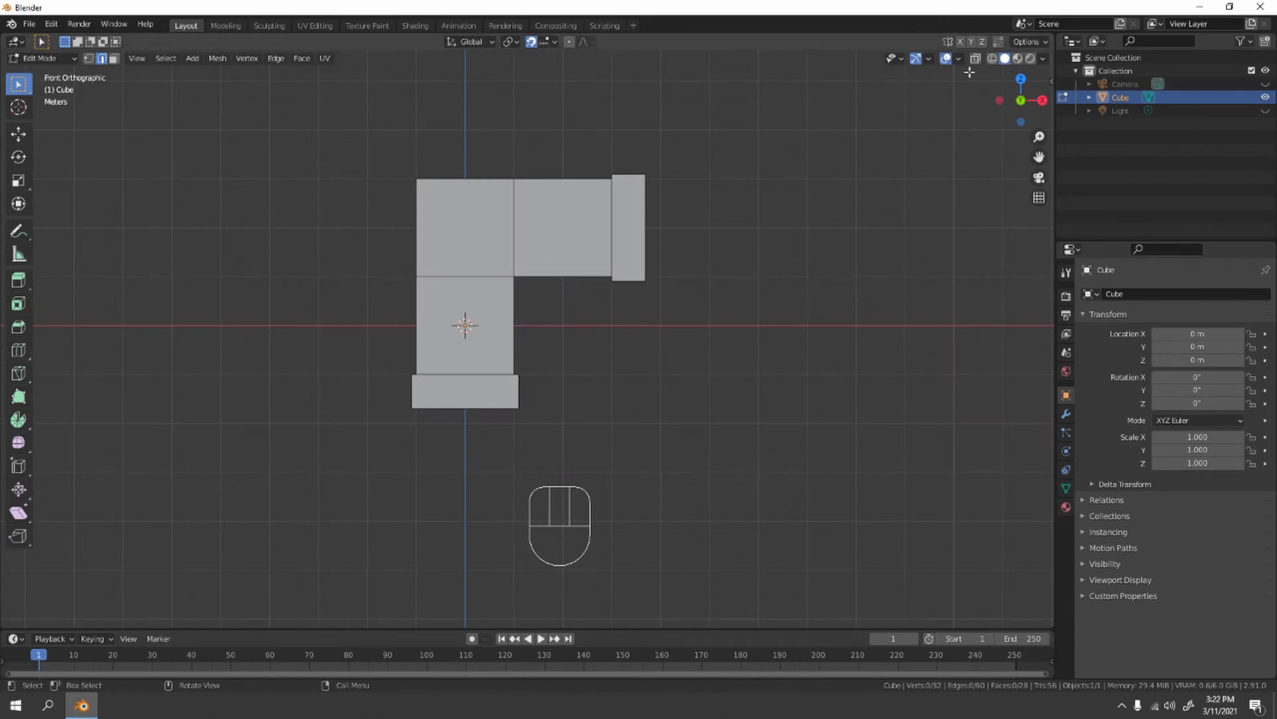
pyautogui.hotkey('alt', 'z')
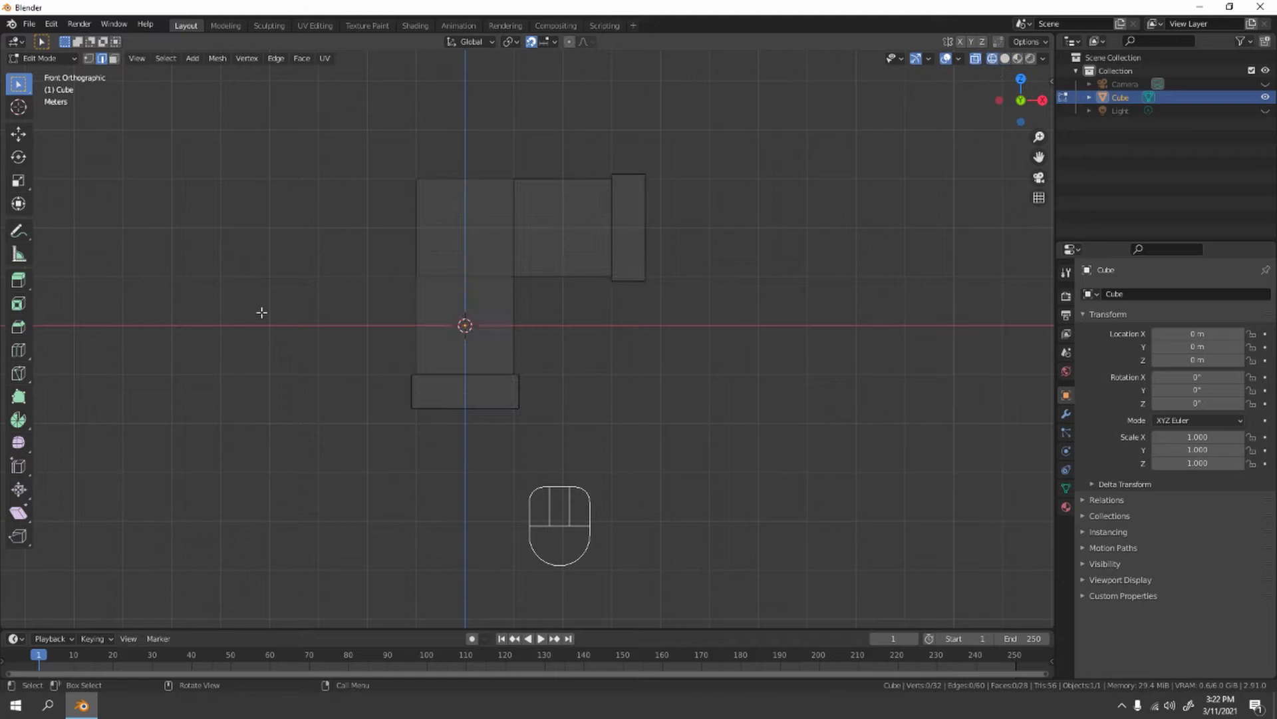
pyautogui.click(88, 59)
pyautogui.click(114, 58)
pyautogui.moveTo(545, 456)
pyautogui.mouseDown(button='middle')
pyautogui.moveTo(494, 386)
pyautogui.moveTo(513, 490)
pyautogui.mouseUp(button='middle')
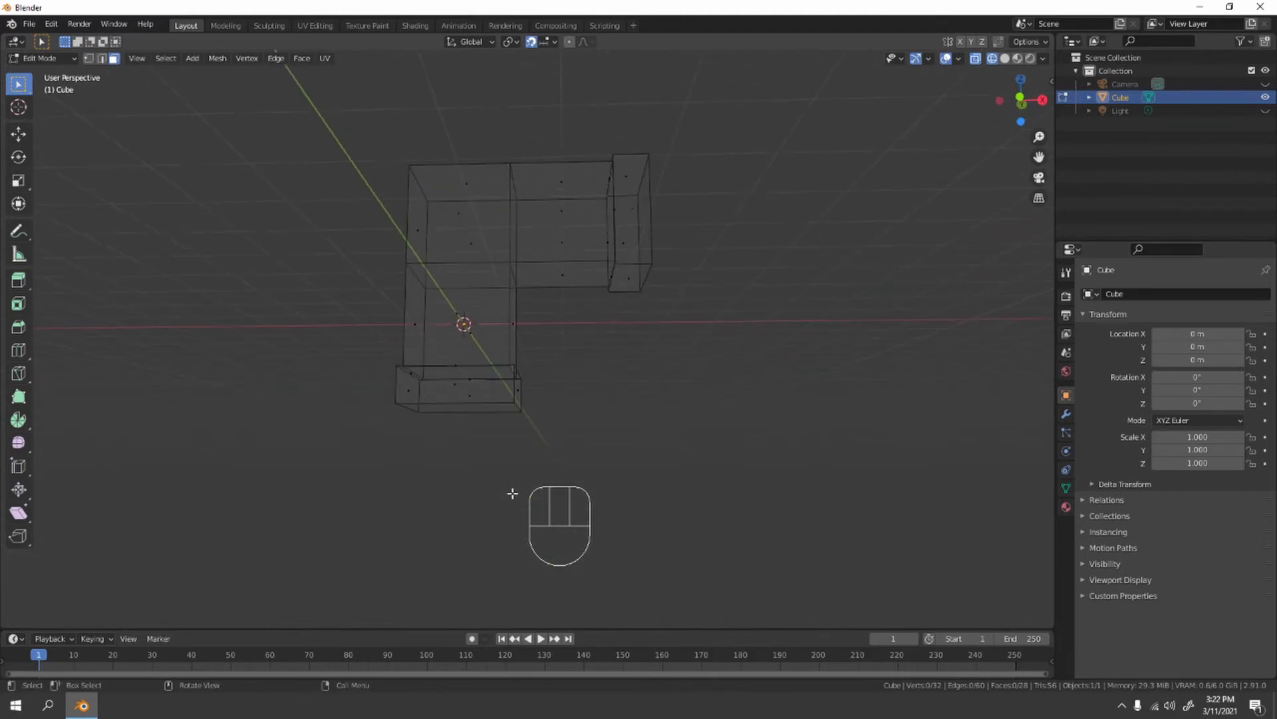
pyautogui.press('KP_1')
# Step: With snapping off, move the bottom collar's end face up to overlap the lower arm
pyautogui.moveTo(346, 357); pyautogui.dragTo(728, 526)
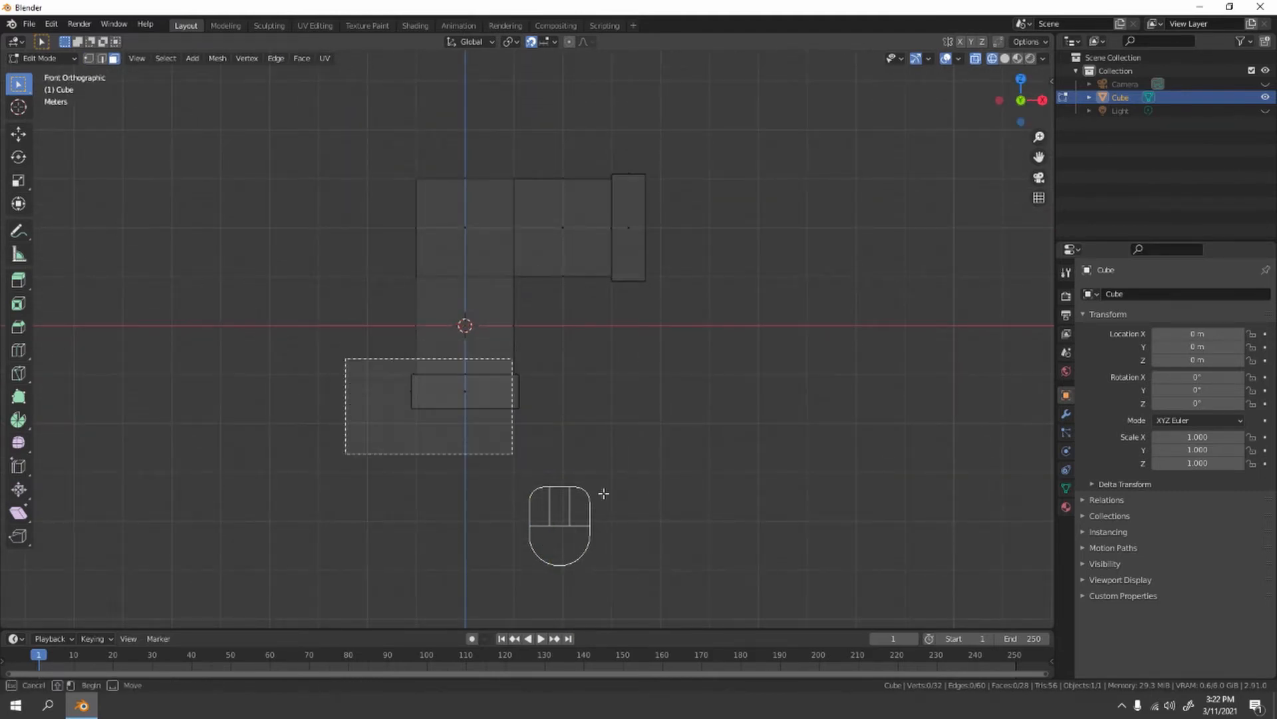
pyautogui.moveTo(728, 480)
pyautogui.mouseDown(button='middle')
pyautogui.moveTo(628, 449)
pyautogui.moveTo(633, 482)
pyautogui.mouseUp(button='middle')
pyautogui.press('KP_1')
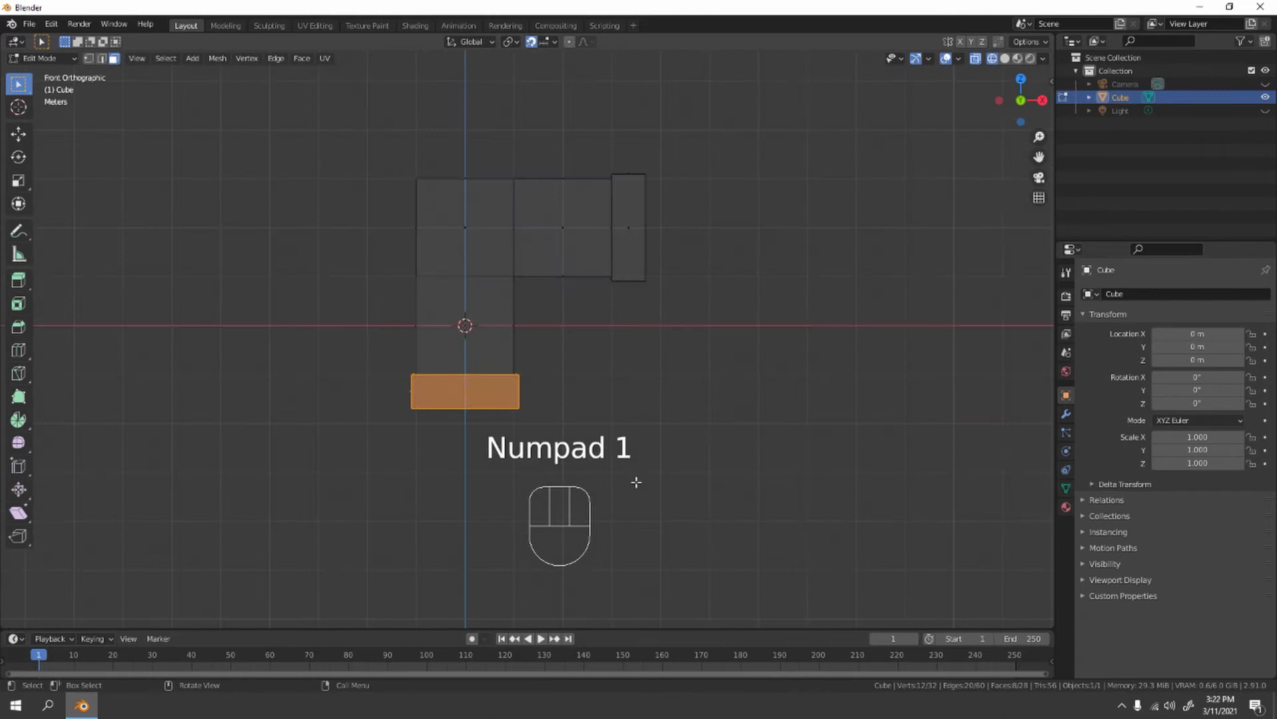
pyautogui.press('g')
pyautogui.press('g')
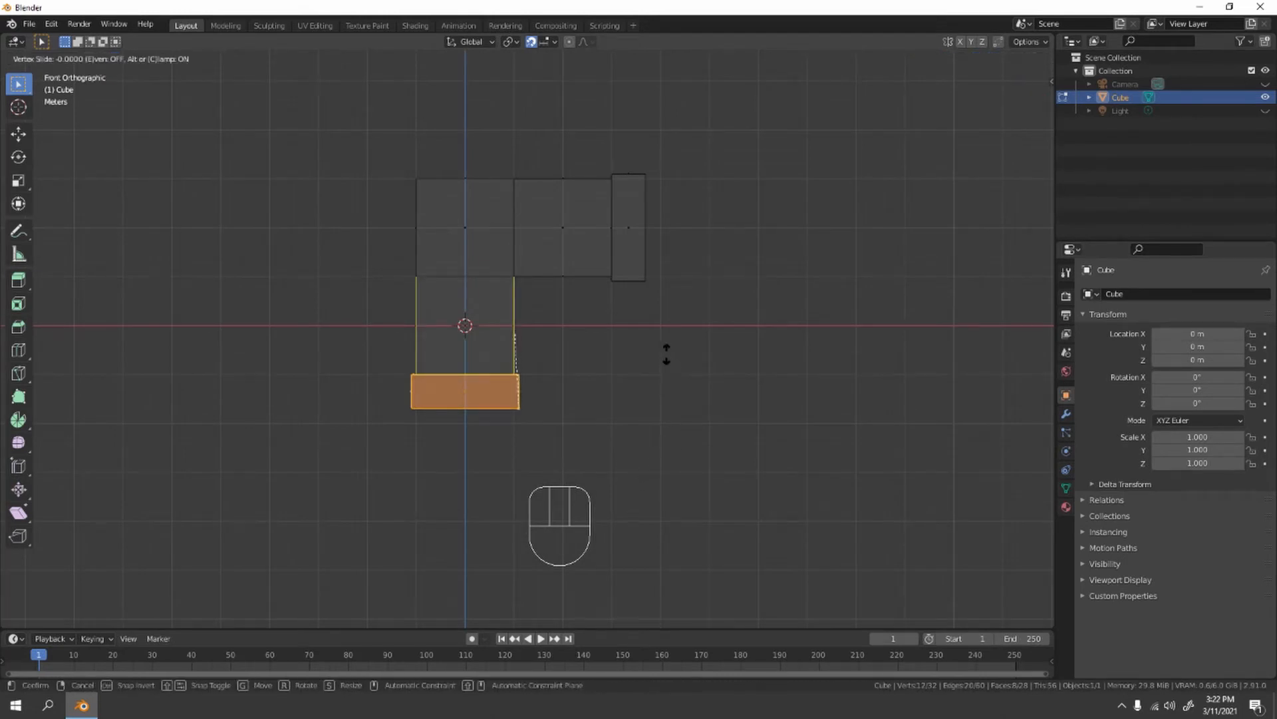
pyautogui.click(669, 354)
pyautogui.press('g')
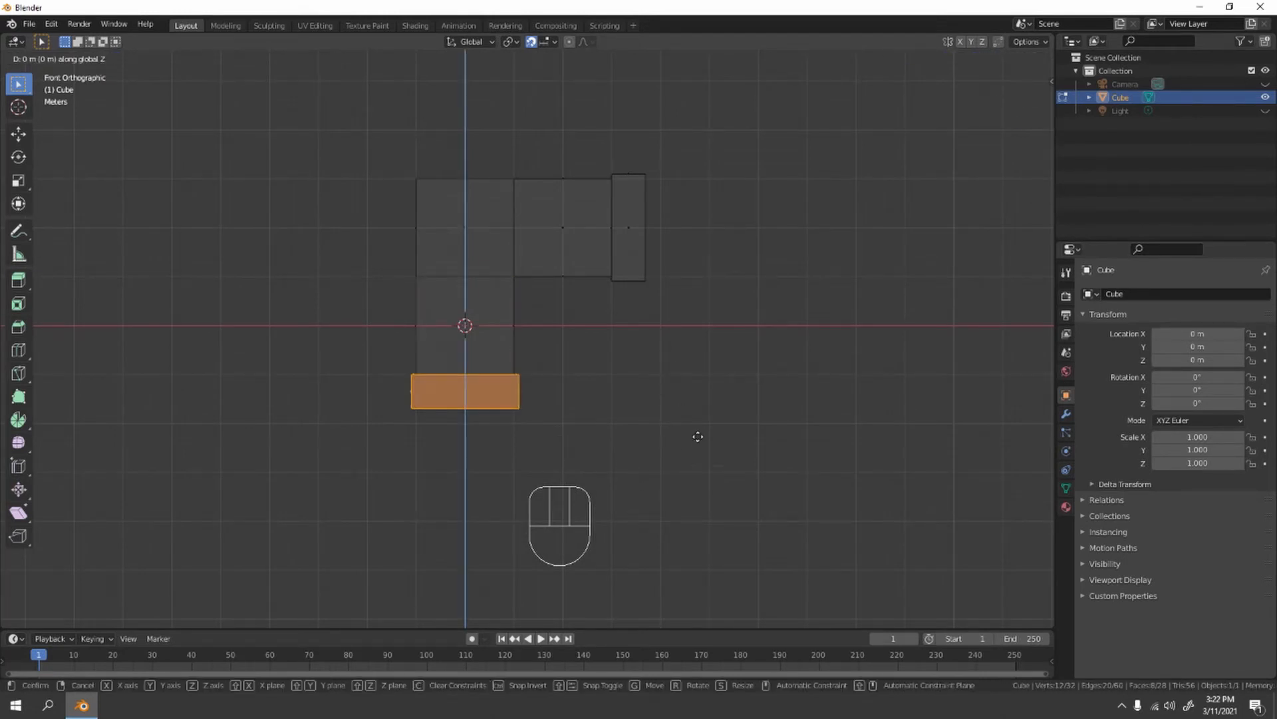
pyautogui.rightClick(627, 228)
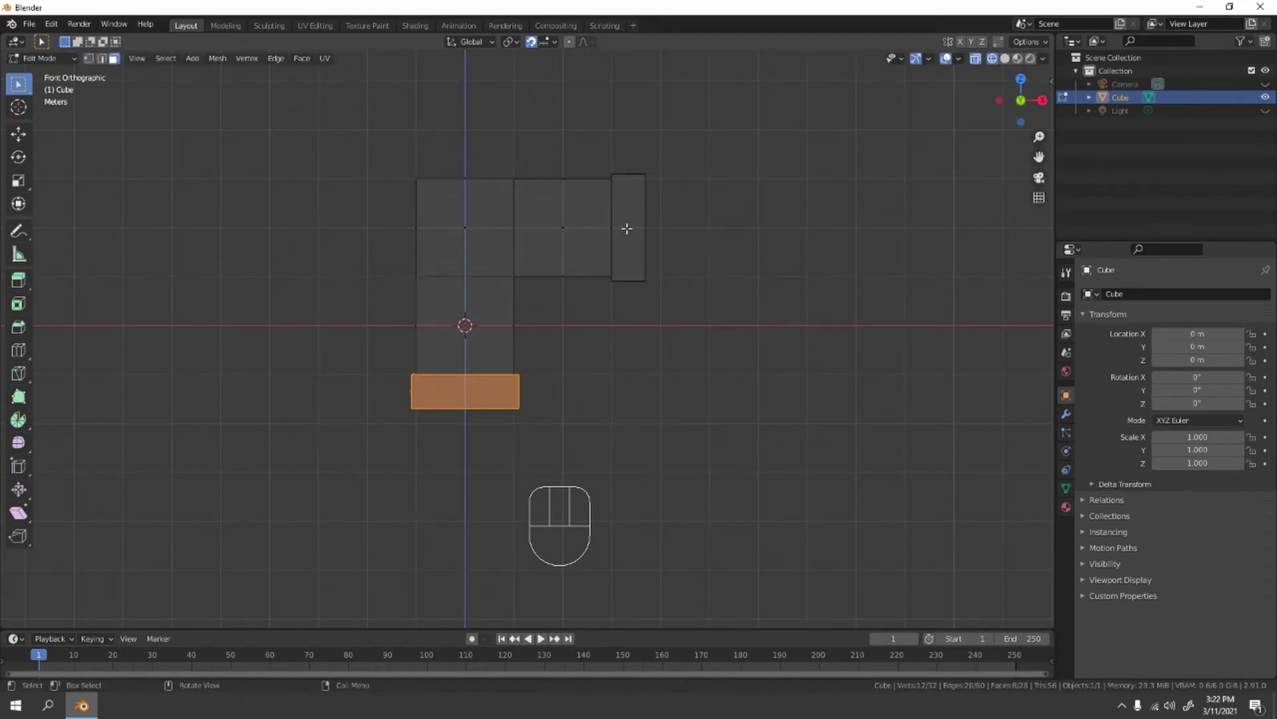
pyautogui.click(531, 43)
pyautogui.press('g')
pyautogui.write('z')
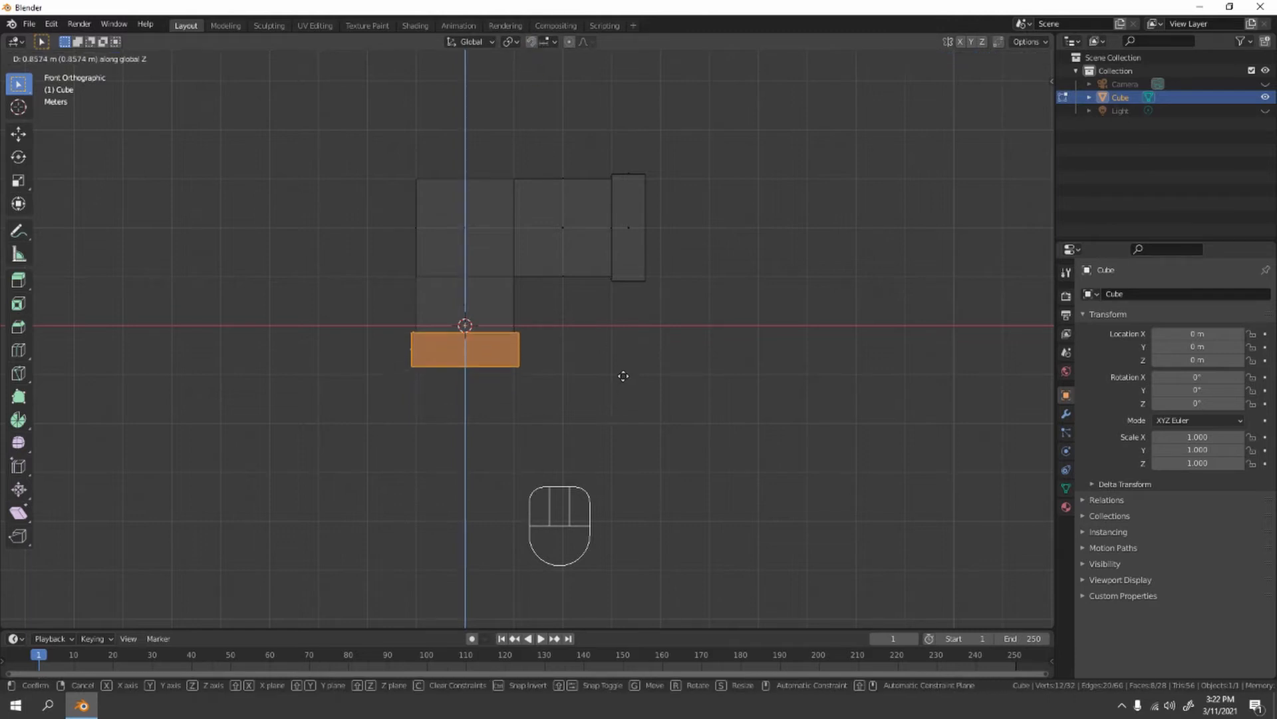
pyautogui.write('1')
pyautogui.press('Return')
# Step: Move the right collar's end face inward along X, deselect all and show wireframe
pyautogui.moveTo(593, 119); pyautogui.dragTo(763, 376)
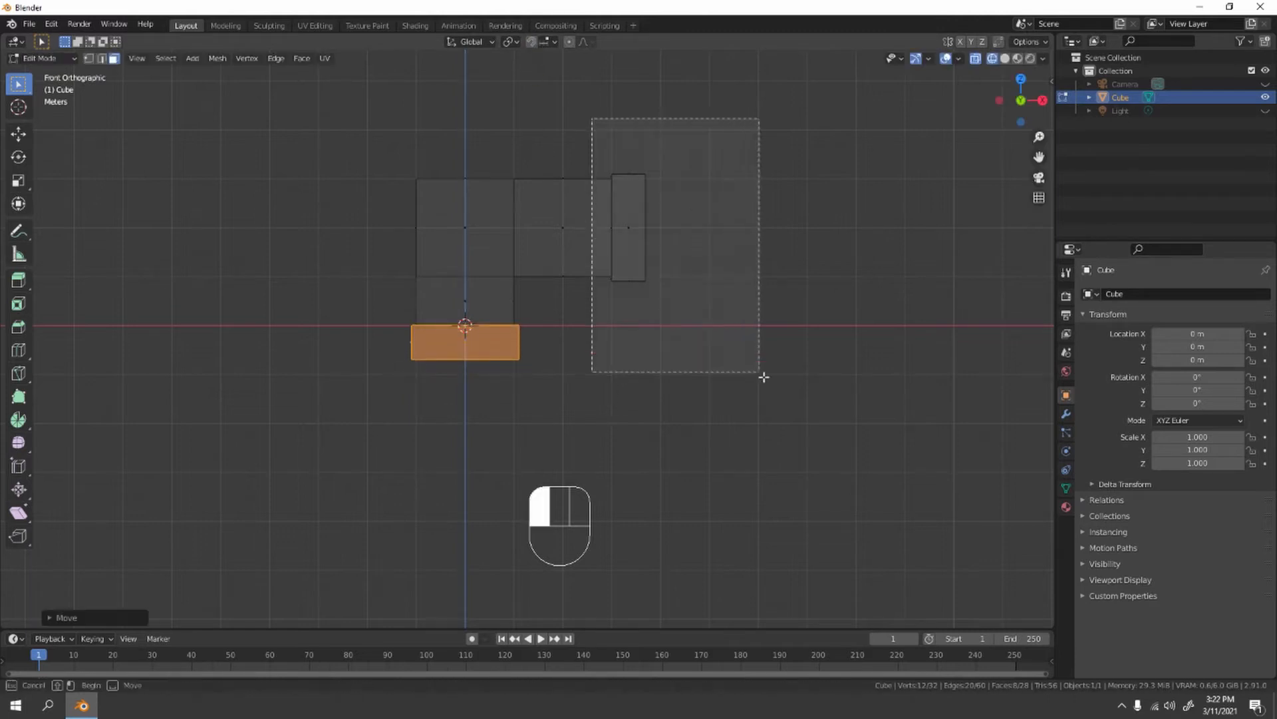
pyautogui.press('g')
pyautogui.press('x')
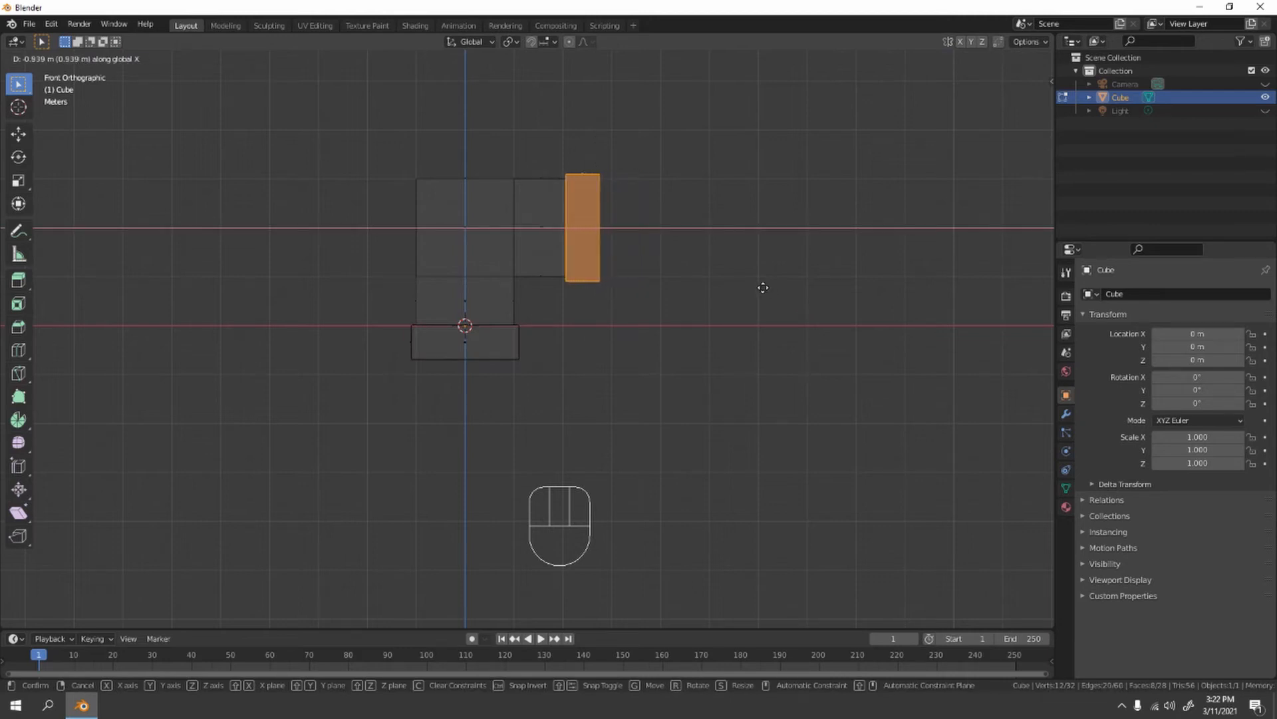
pyautogui.press('Return')
pyautogui.hotkey('alt', 'a')
pyautogui.hotkey('shift', 'z')
pyautogui.moveTo(750, 237); pyautogui.dragTo(815, 216, button='middle')
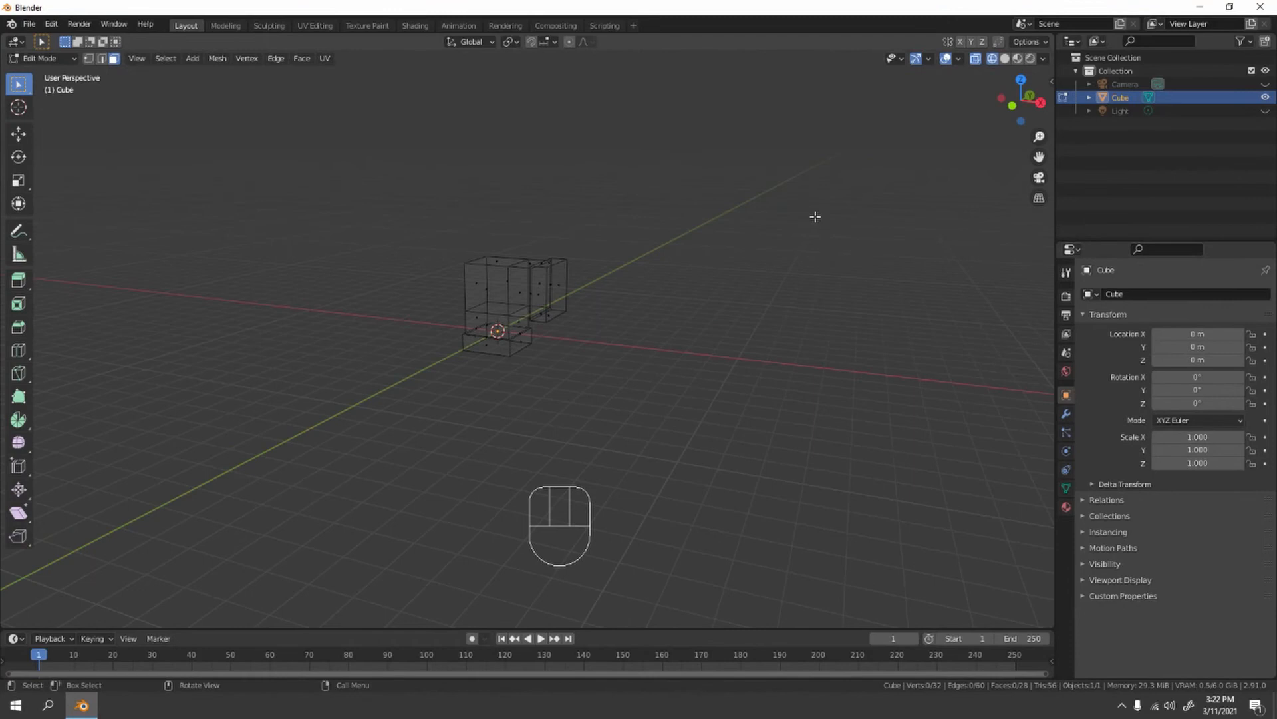
# Step: Return to solid shading and object mode, orbiting to a lower frontal view of the pipe
pyautogui.click(1007, 59)
pyautogui.moveTo(709, 296)
pyautogui.mouseDown(button='middle')
pyautogui.moveTo(767, 260)
pyautogui.moveTo(753, 328)
pyautogui.mouseUp(button='middle')
pyautogui.press('KP_1')
pyautogui.press('Tab')
pyautogui.click(757, 326)
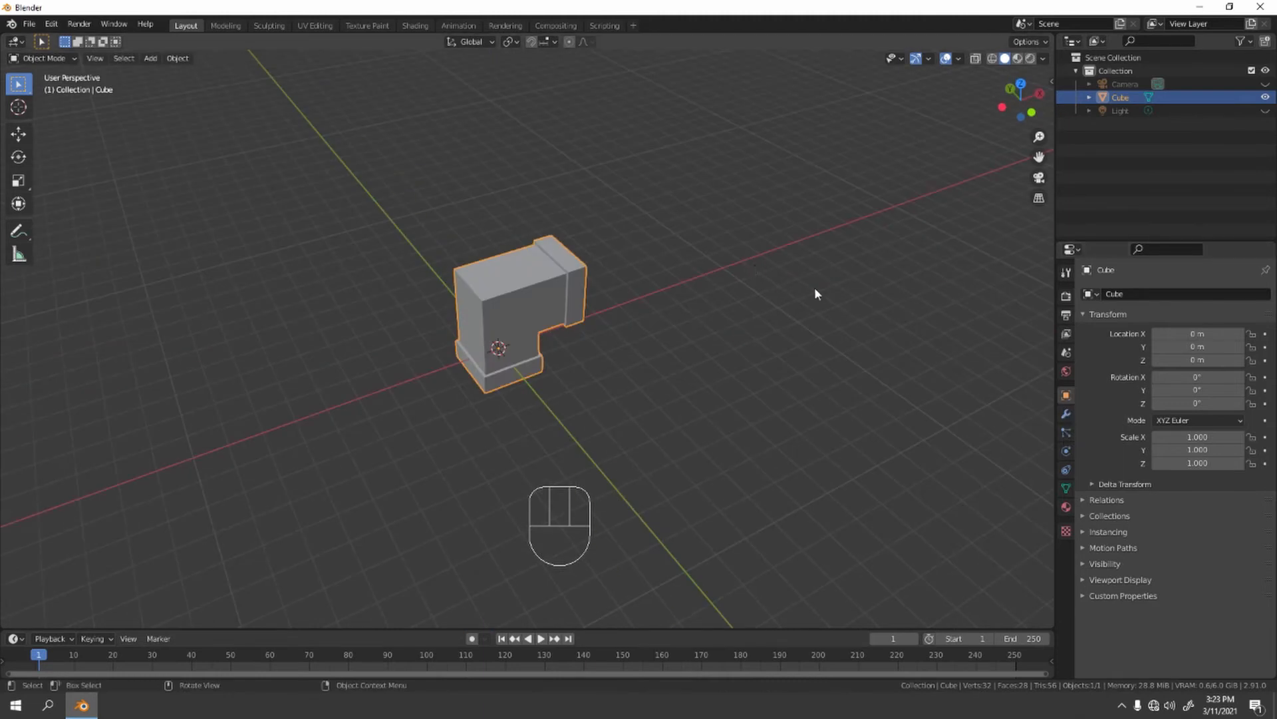
pyautogui.moveTo(754, 326)
pyautogui.mouseDown(button='middle')
pyautogui.moveTo(602, 259)
pyautogui.moveTo(728, 326)
pyautogui.mouseUp(button='middle')
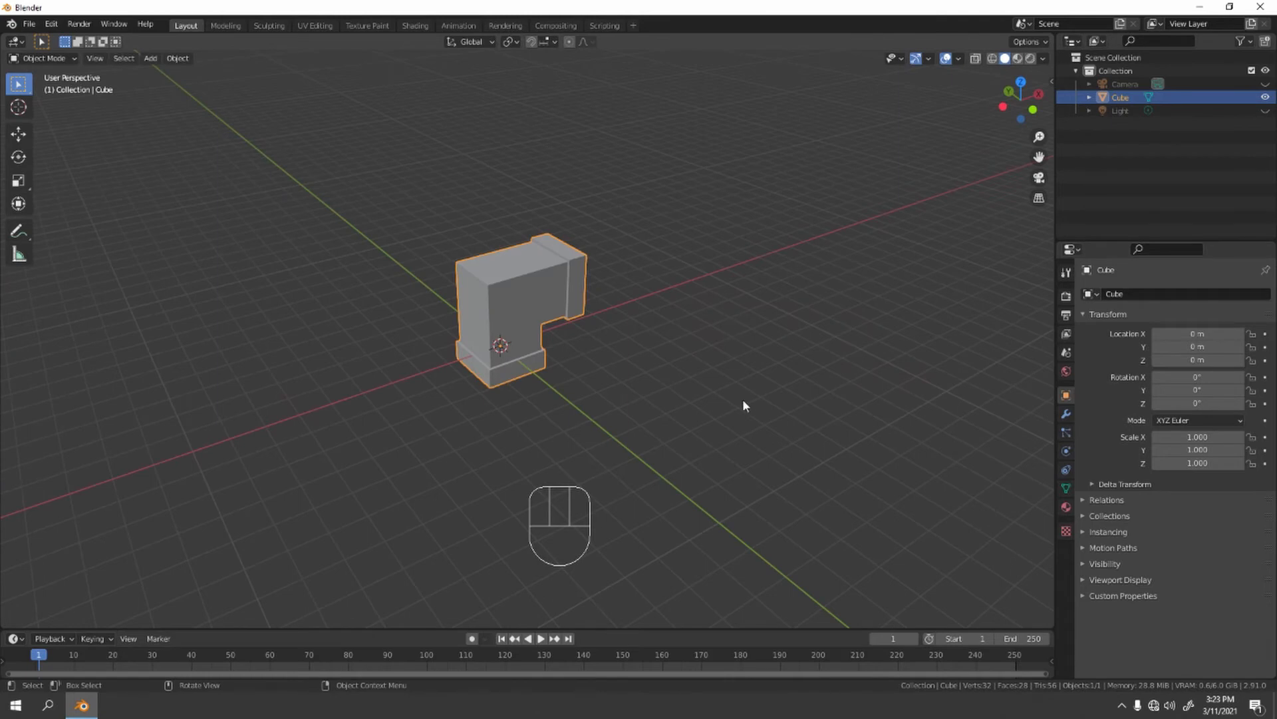
pyautogui.moveTo(742, 401); pyautogui.dragTo(720, 369, button='middle')
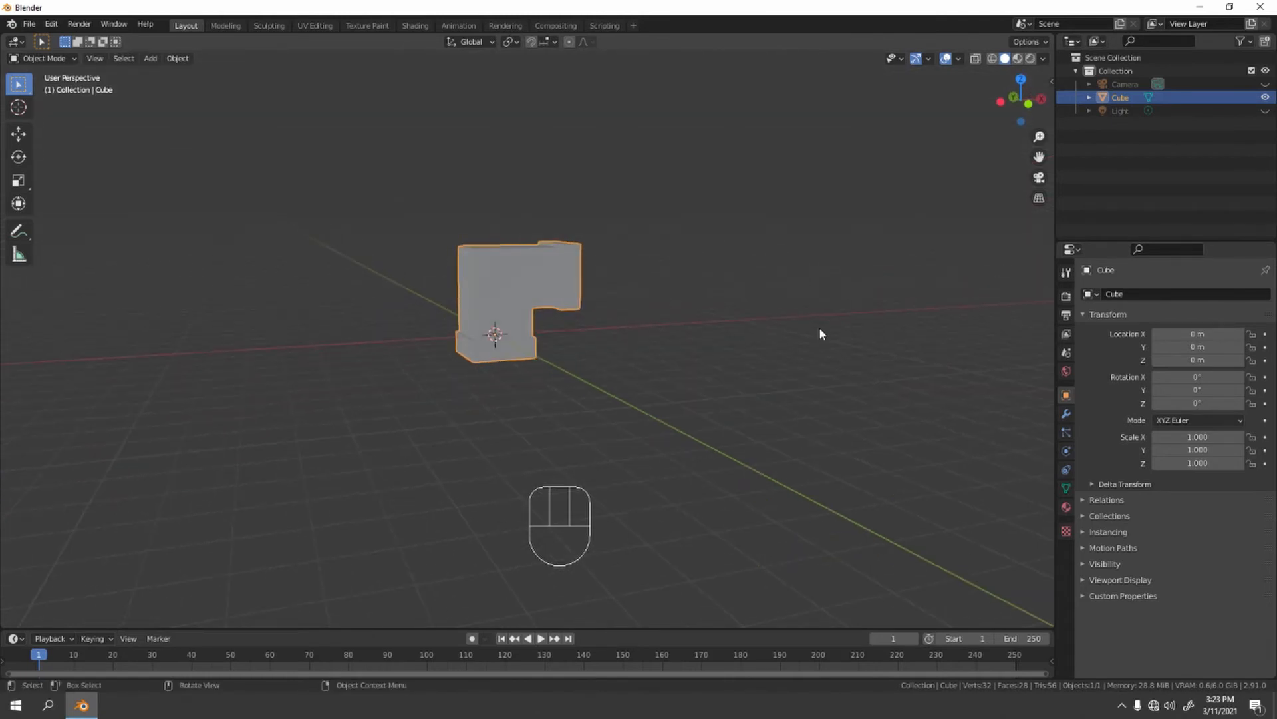
# Step: Add a Subdivision Surface modifier with Levels Viewport 3 to round the block into an elbow
pyautogui.click(1066, 413)
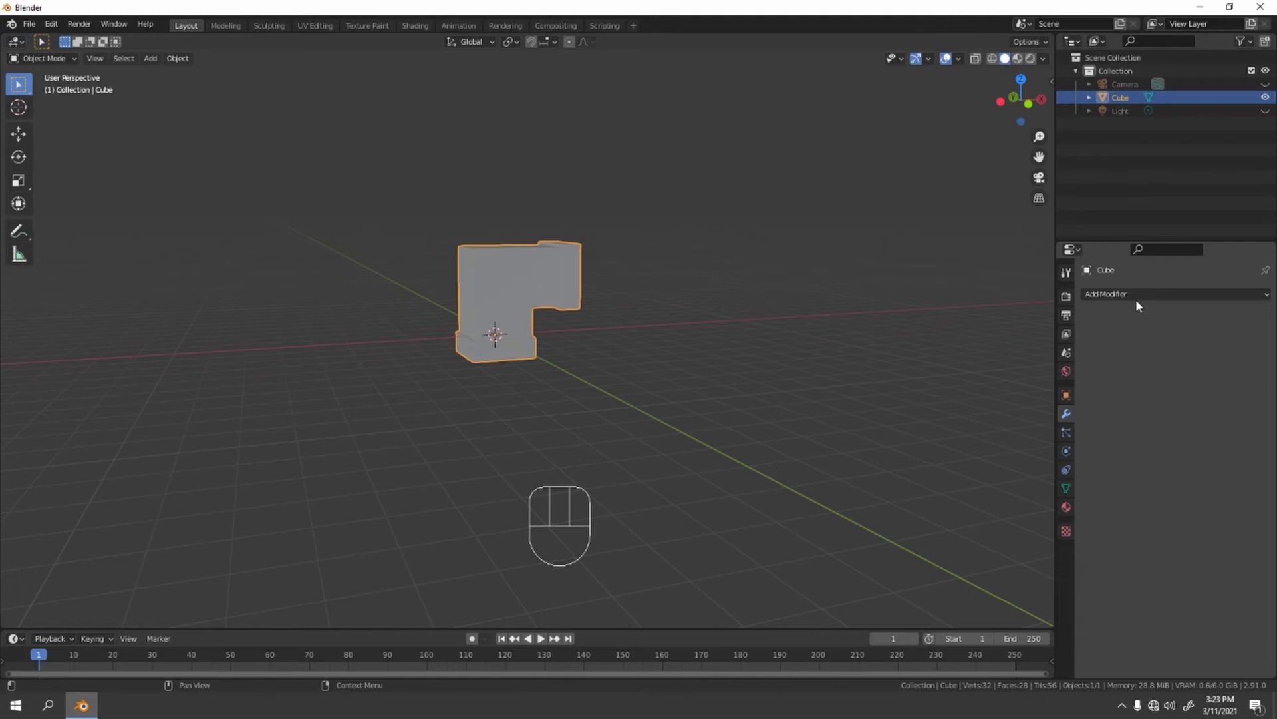
pyautogui.click(1135, 287)
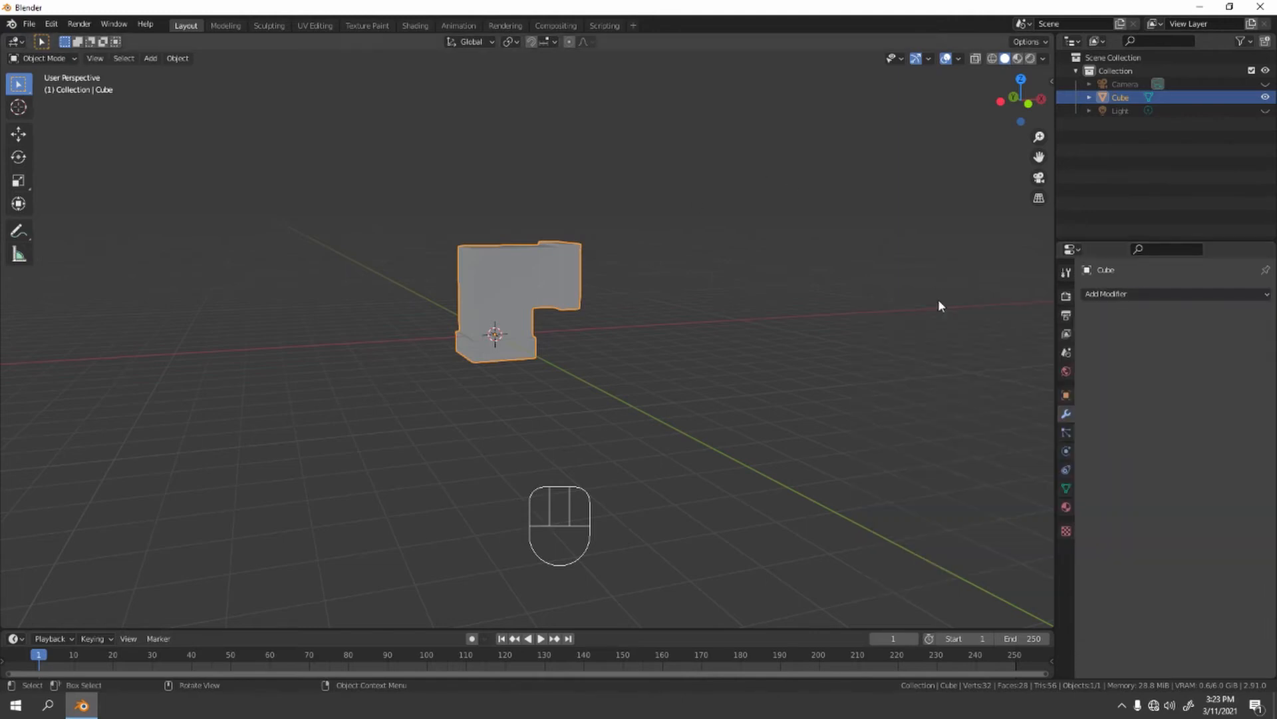
pyautogui.click(1110, 294)
pyautogui.moveTo(1176, 294); pyautogui.dragTo(1006, 311)
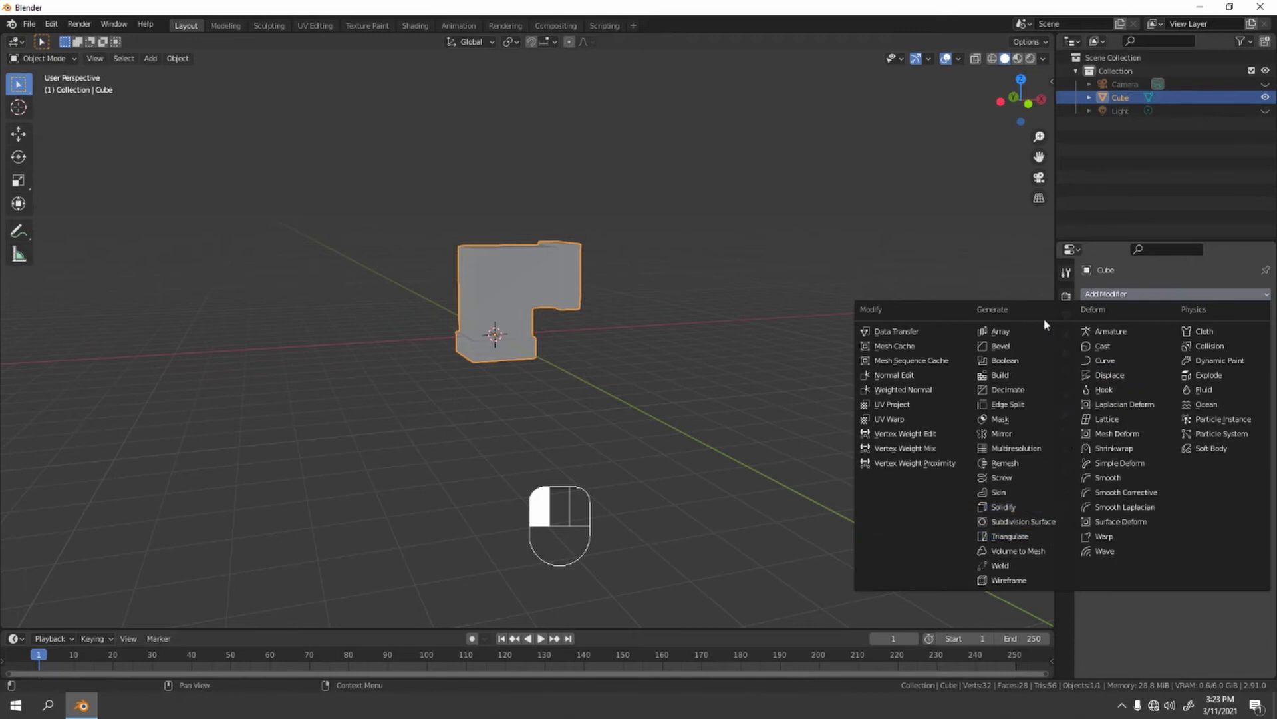
pyautogui.click(1112, 295)
pyautogui.click(1054, 523)
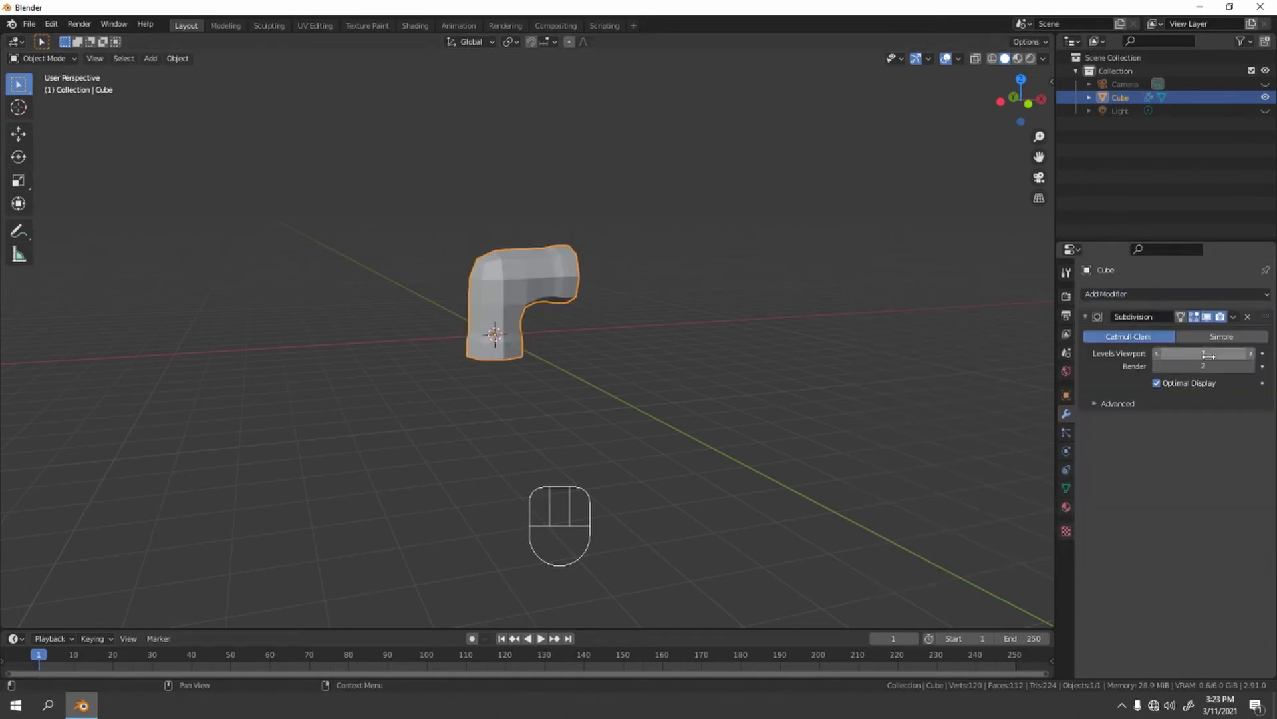
pyautogui.click(1250, 354)
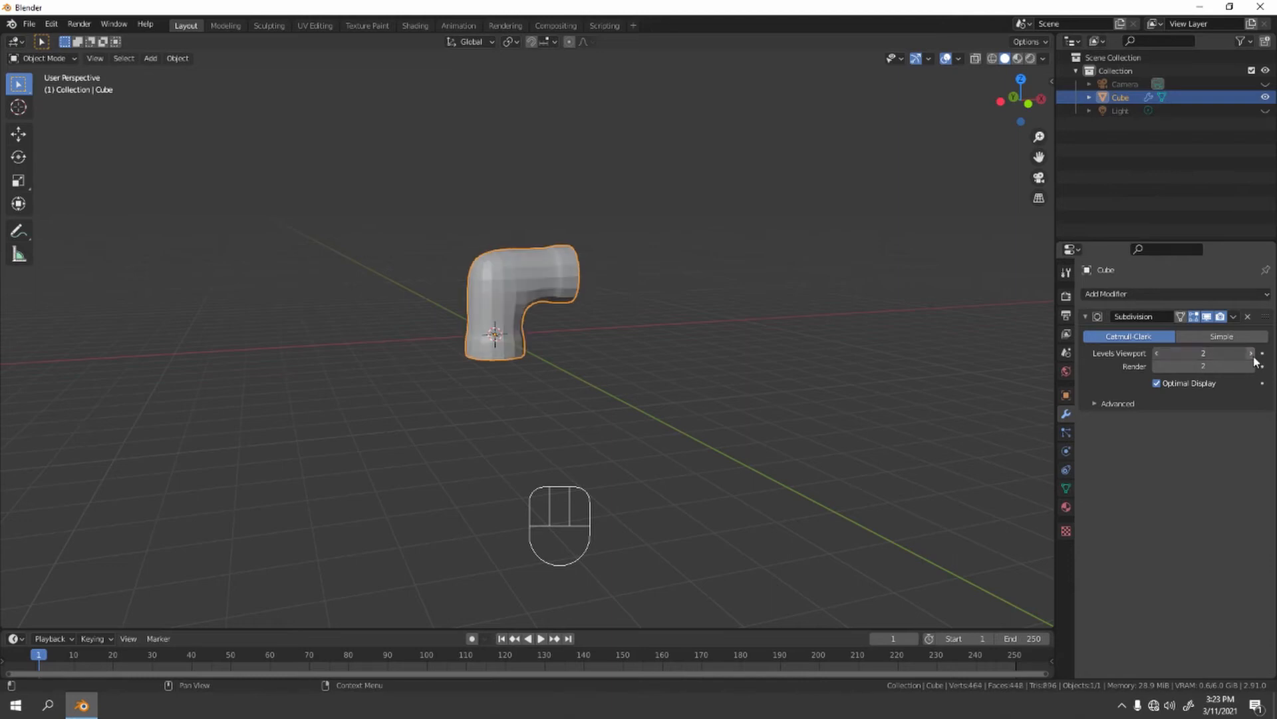
pyautogui.moveTo(948, 320)
pyautogui.mouseDown(button='middle')
pyautogui.moveTo(827, 309)
pyautogui.moveTo(813, 321)
pyautogui.mouseUp(button='middle')
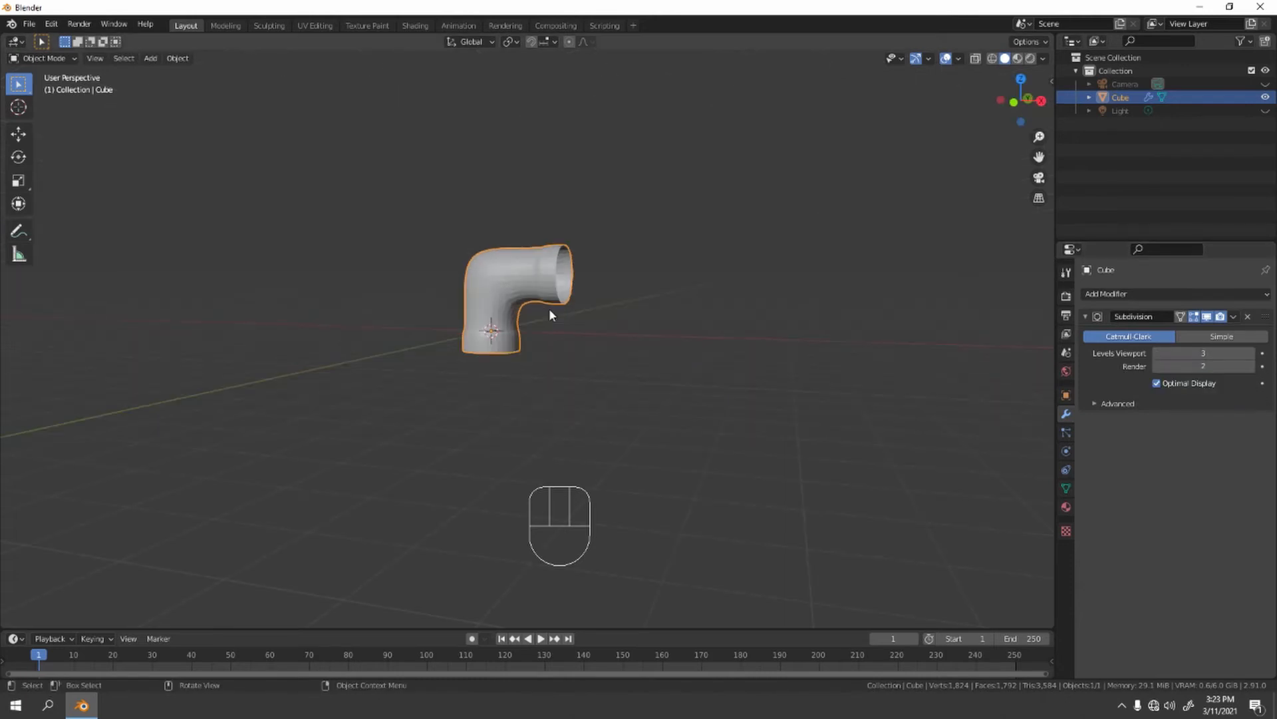
# Step: In edit mode with edge select, pick the edge loops at both pipe ends
pyautogui.press('KP_1')
pyautogui.scroll(2, 547, 304)
pyautogui.scroll(3, 579, 346)
pyautogui.press('Tab')
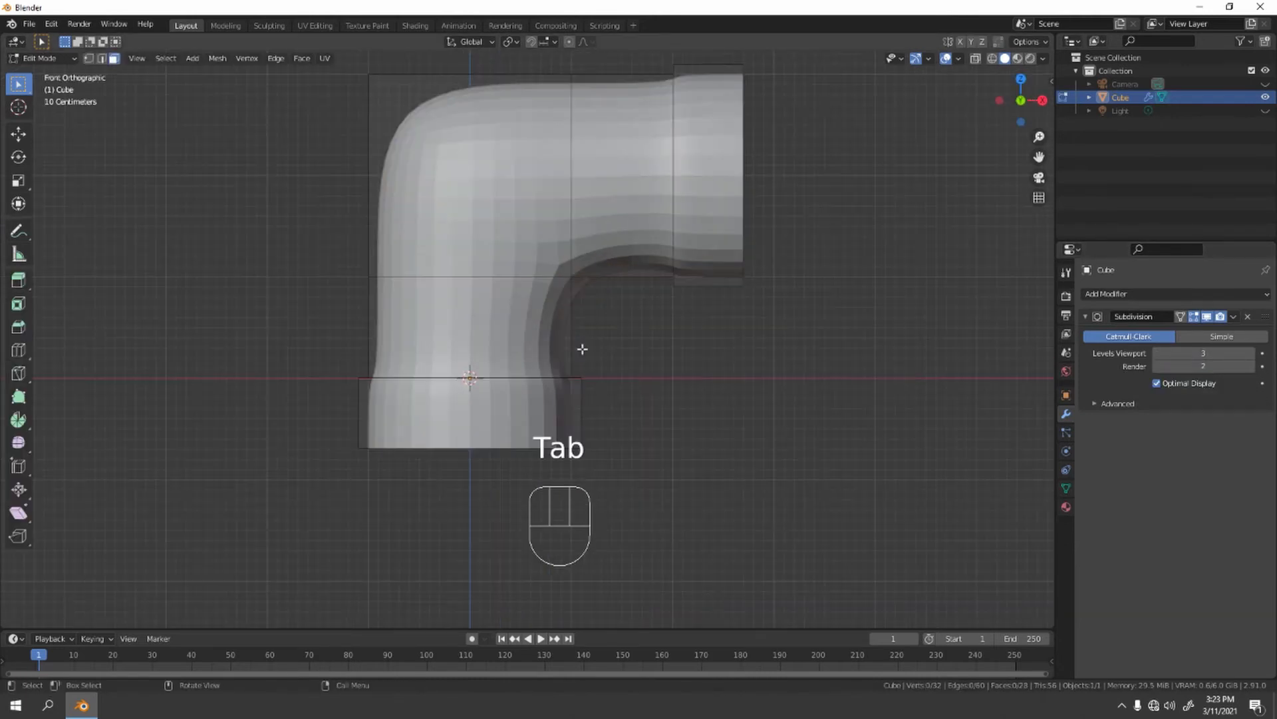
pyautogui.moveTo(594, 368); pyautogui.dragTo(594, 413, button='middle')
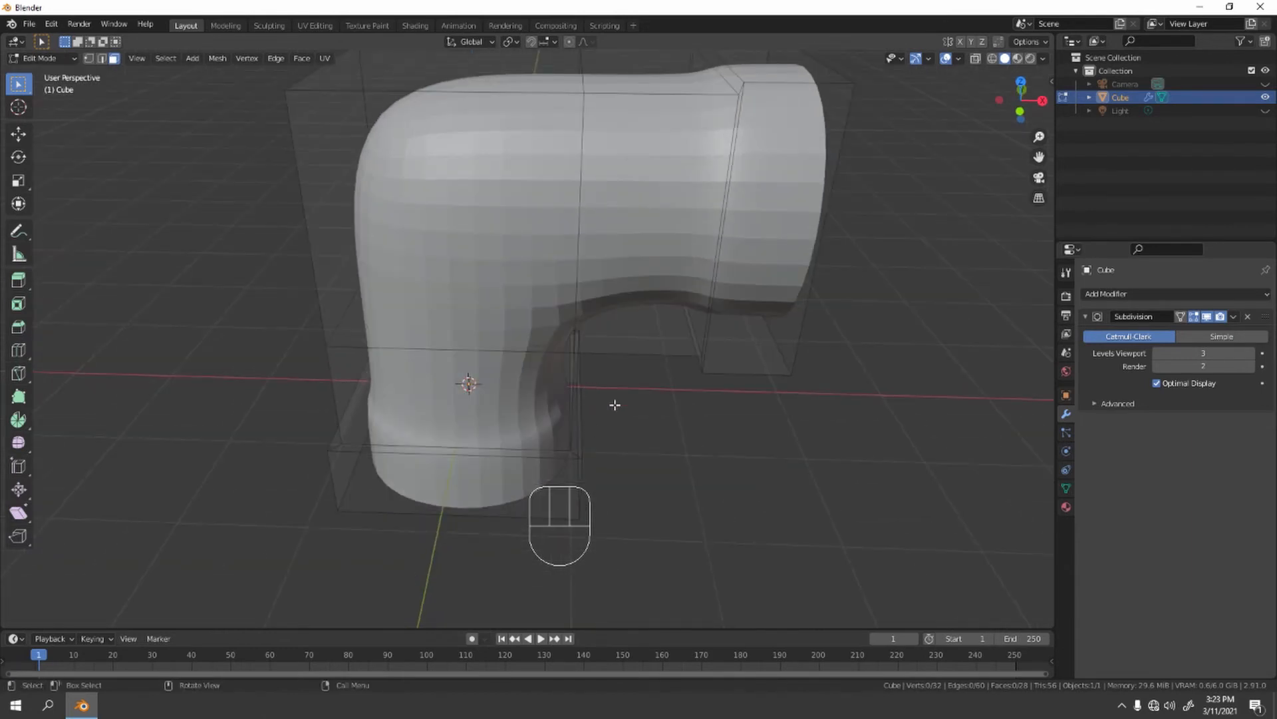
pyautogui.press('2')
pyautogui.moveTo(683, 390); pyautogui.dragTo(719, 135, button='middle')
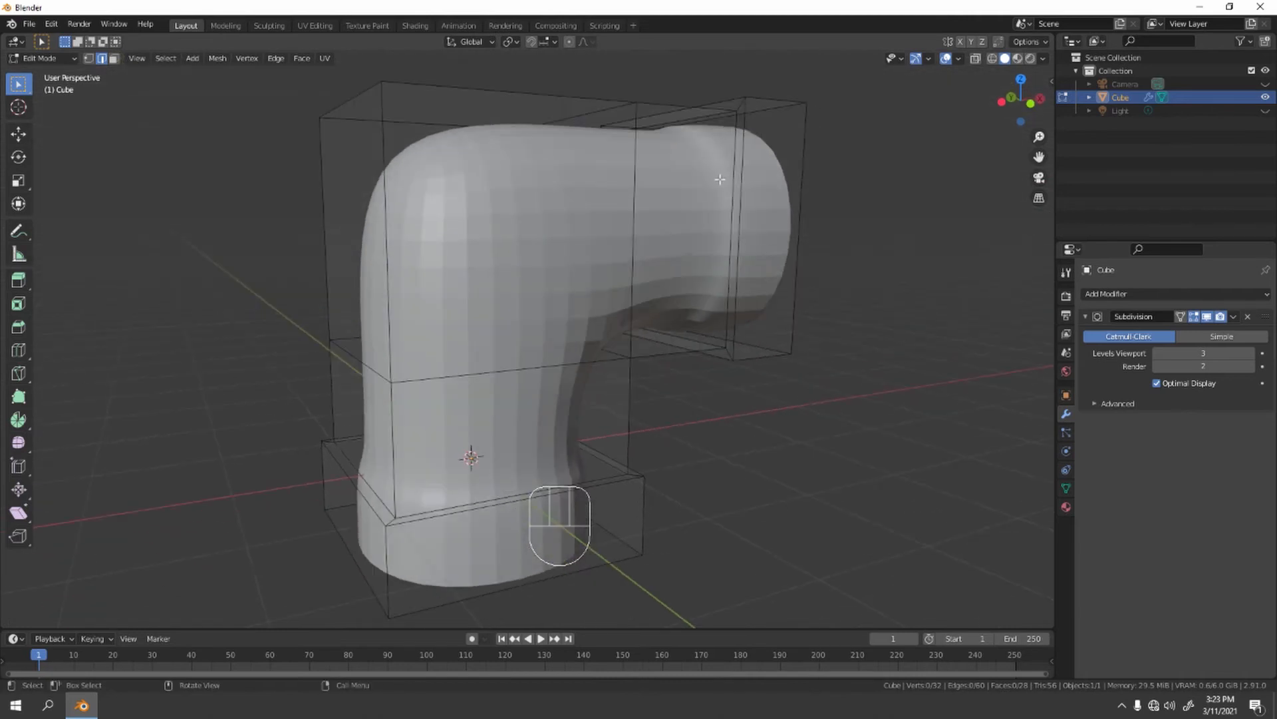
pyautogui.scroll(-2, 720, 151)
pyautogui.scroll(-1, 699, 230)
pyautogui.scroll(-2, 687, 292)
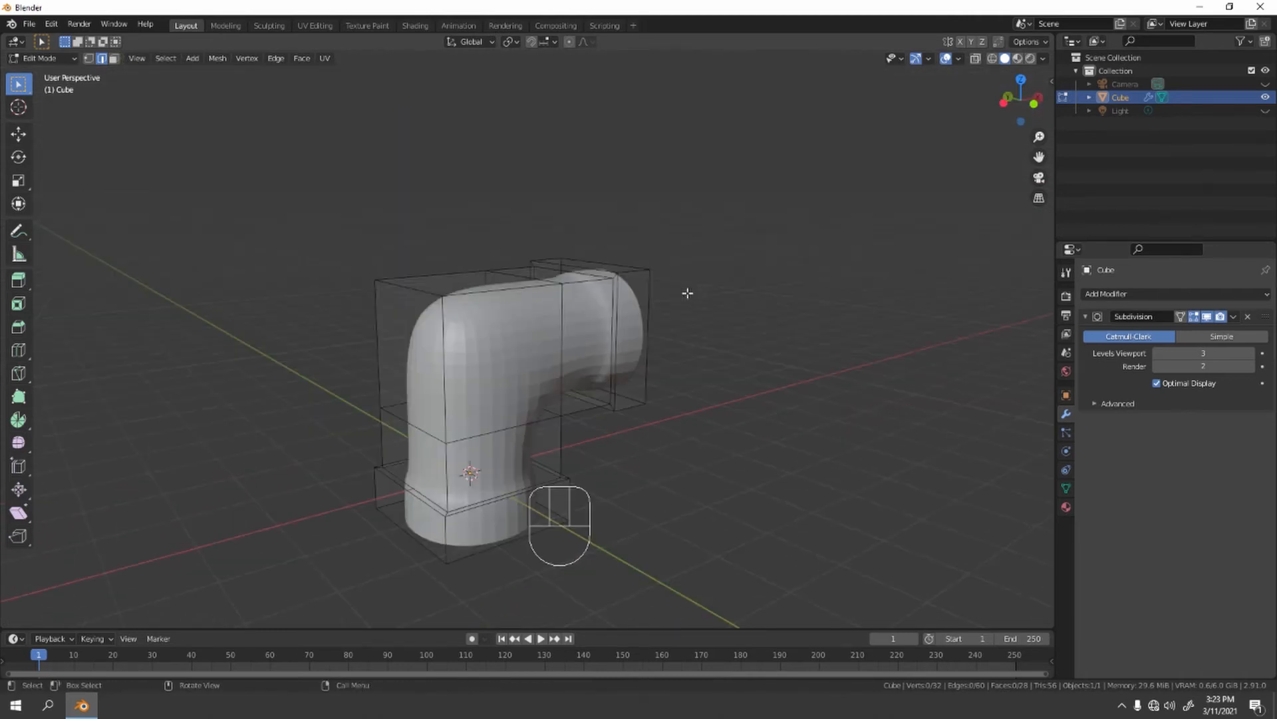
pyautogui.keyDown('alt'); pyautogui.click(615, 315); pyautogui.keyUp('alt')
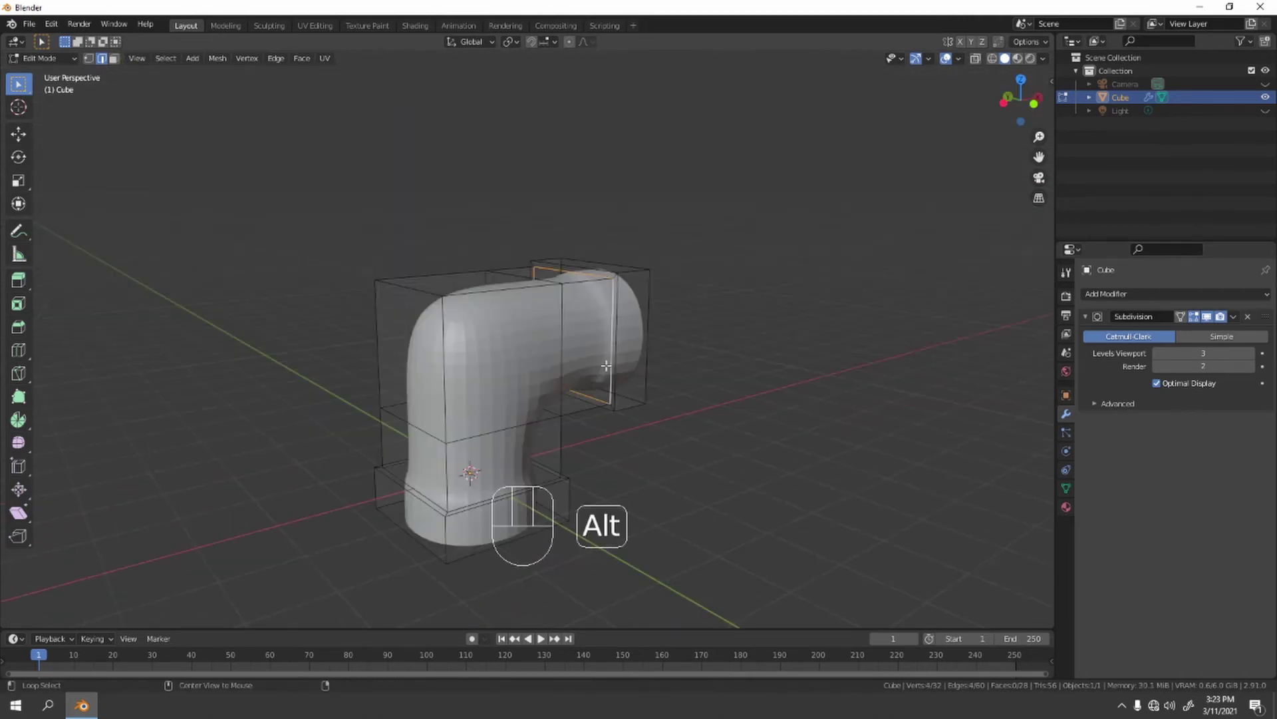
pyautogui.keyDown('alt'); pyautogui.keyDown('shift'); pyautogui.click(517, 493); pyautogui.keyUp('shift'); pyautogui.keyUp('alt')
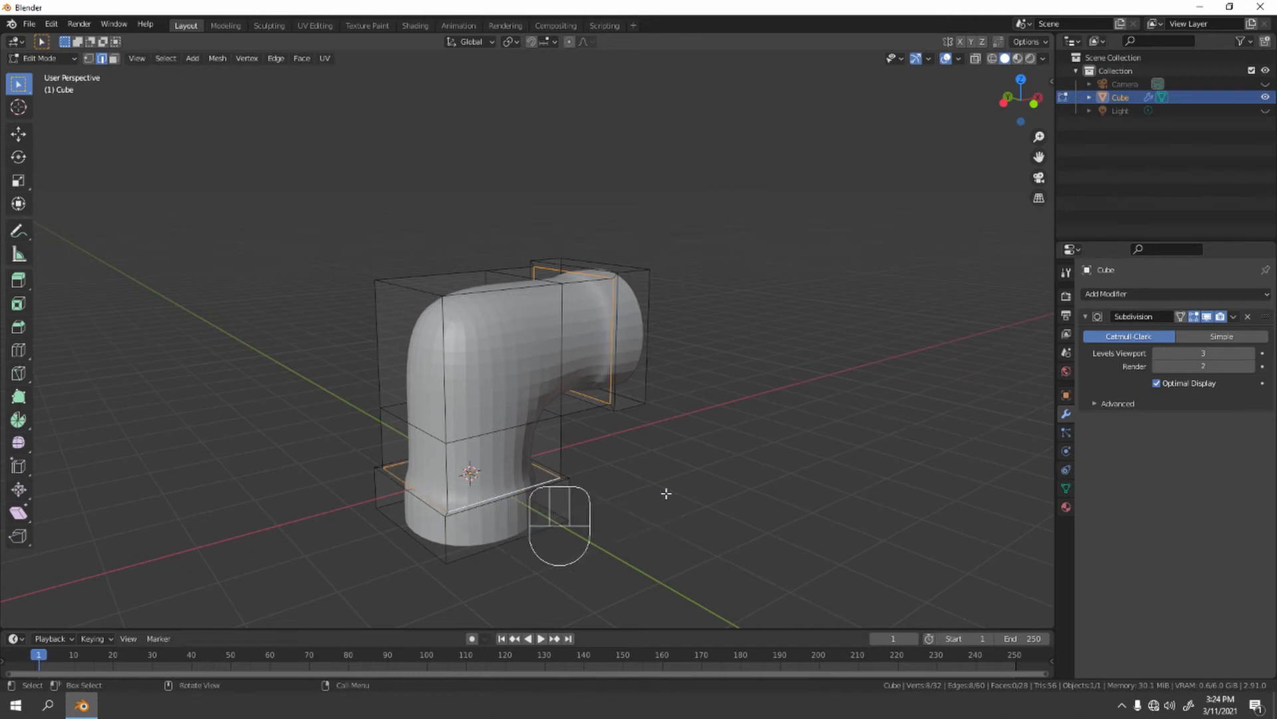
# Step: Set Mean Crease to 1 for both end loops in the sidebar's Item tab, then deselect
pyautogui.press('n')
pyautogui.press('n')
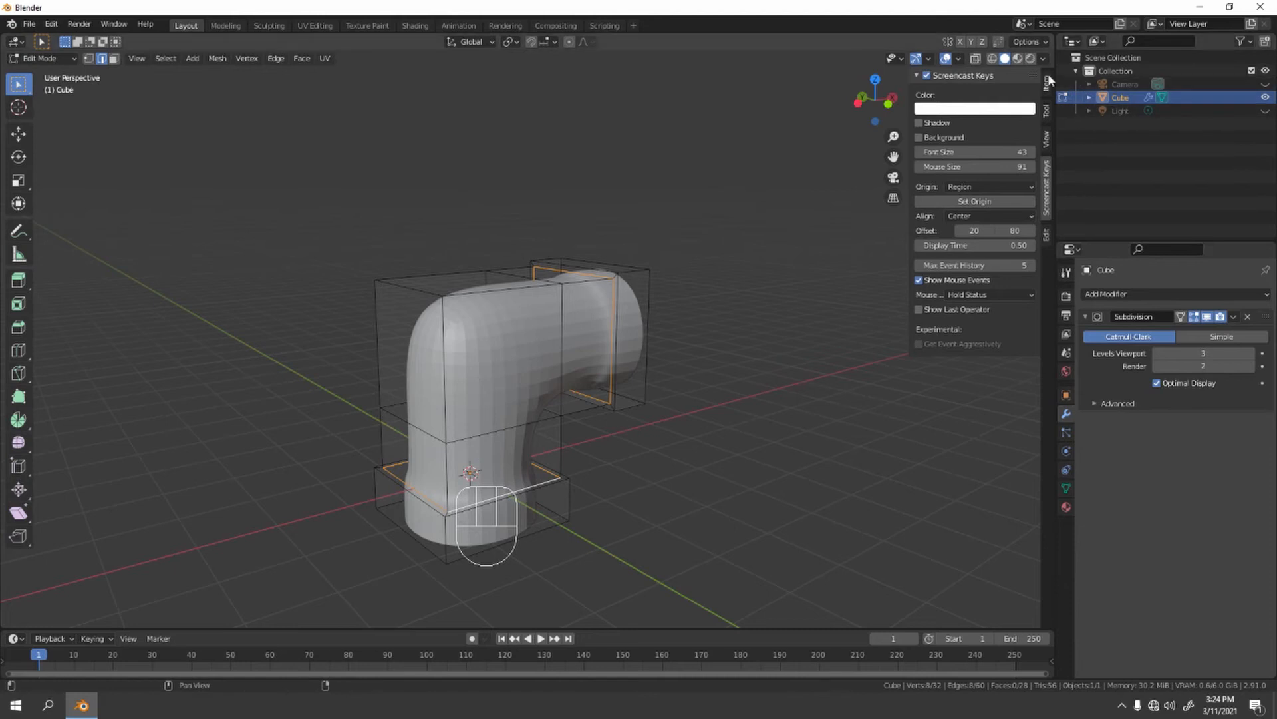
pyautogui.click(1046, 82)
pyautogui.moveTo(1004, 228); pyautogui.dragTo(1059, 229)
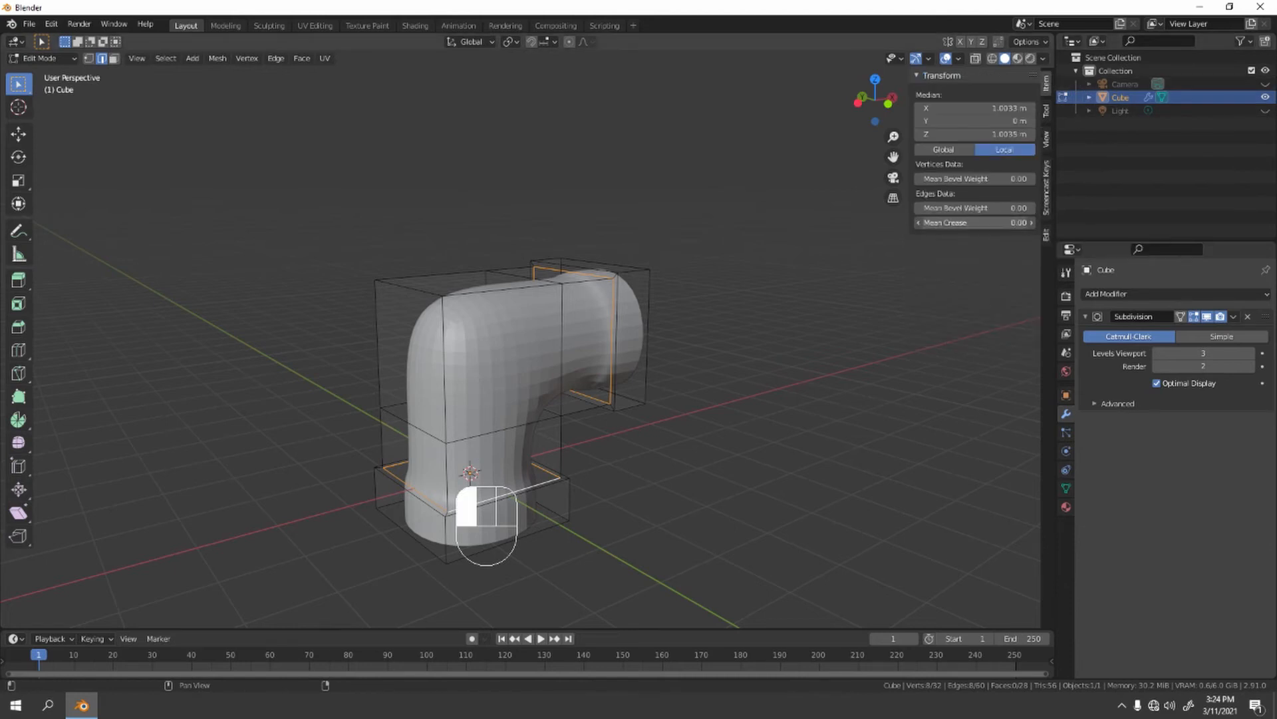
pyautogui.click(707, 441)
# Step: Try a partial crease on the horizontal arm's middle loop, then cancel it and return to front view
pyautogui.moveTo(708, 442)
pyautogui.mouseDown(button='middle')
pyautogui.moveTo(491, 376)
pyautogui.moveTo(596, 405)
pyautogui.mouseUp(button='middle')
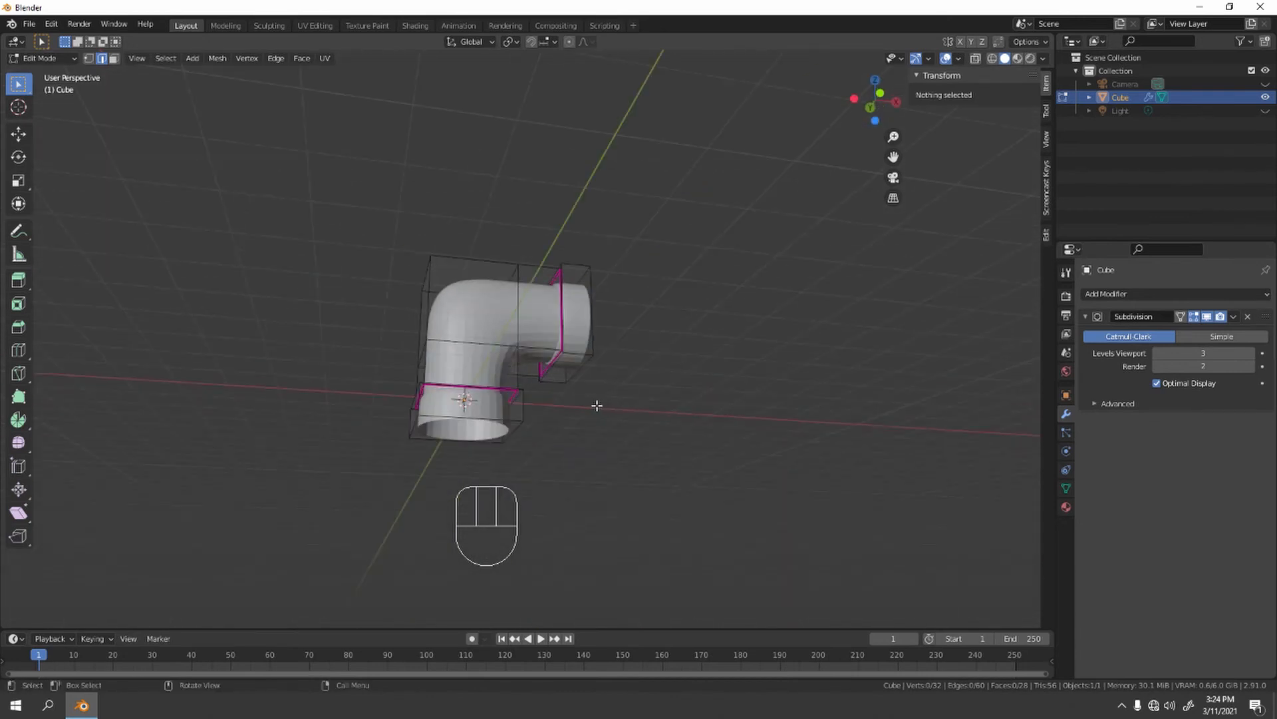
pyautogui.scroll(3, 604, 459)
pyautogui.moveTo(604, 458); pyautogui.dragTo(582, 448, button='middle')
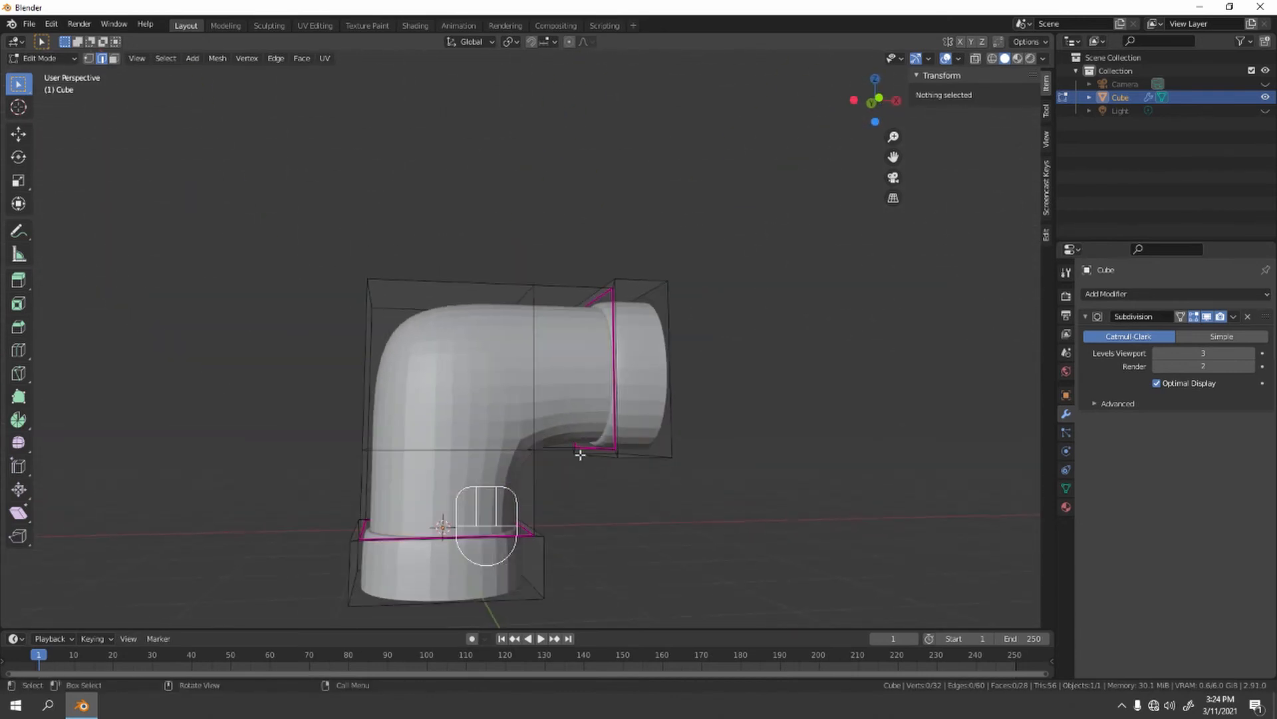
pyautogui.scroll(2, 620, 491)
pyautogui.moveTo(620, 491); pyautogui.dragTo(578, 431, button='middle')
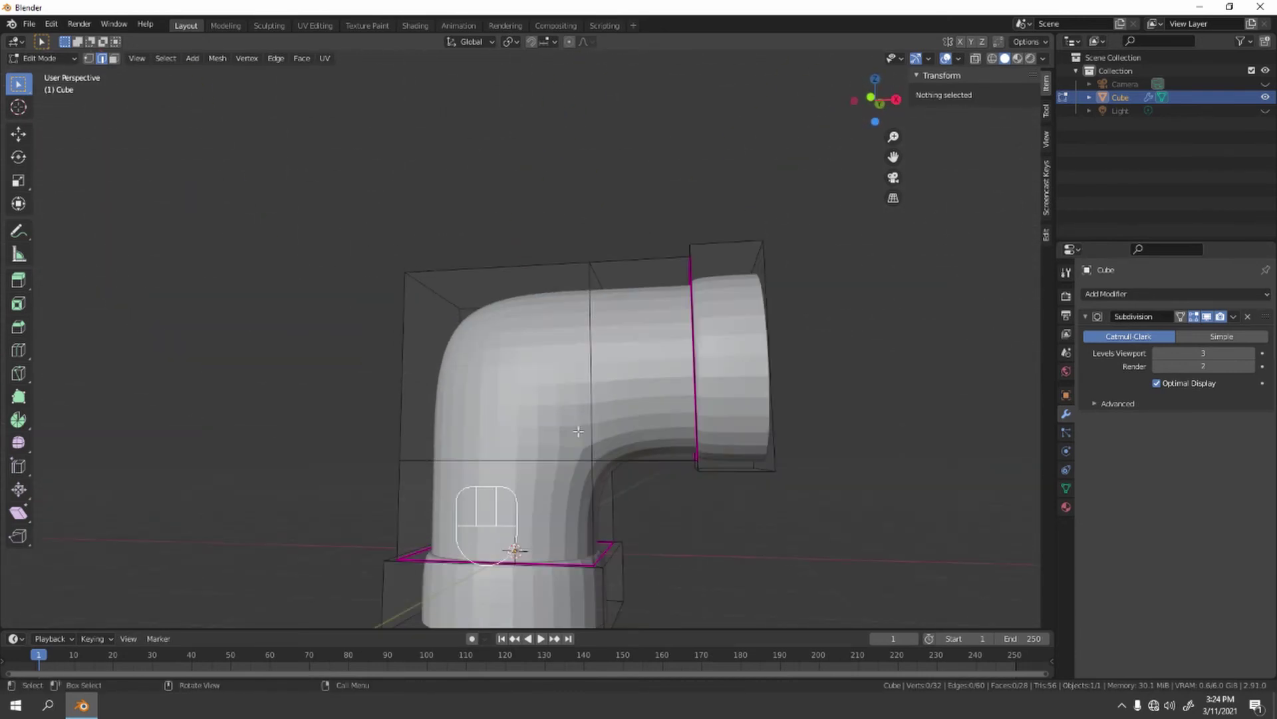
pyautogui.keyDown('alt'); pyautogui.click(594, 384); pyautogui.keyUp('alt')
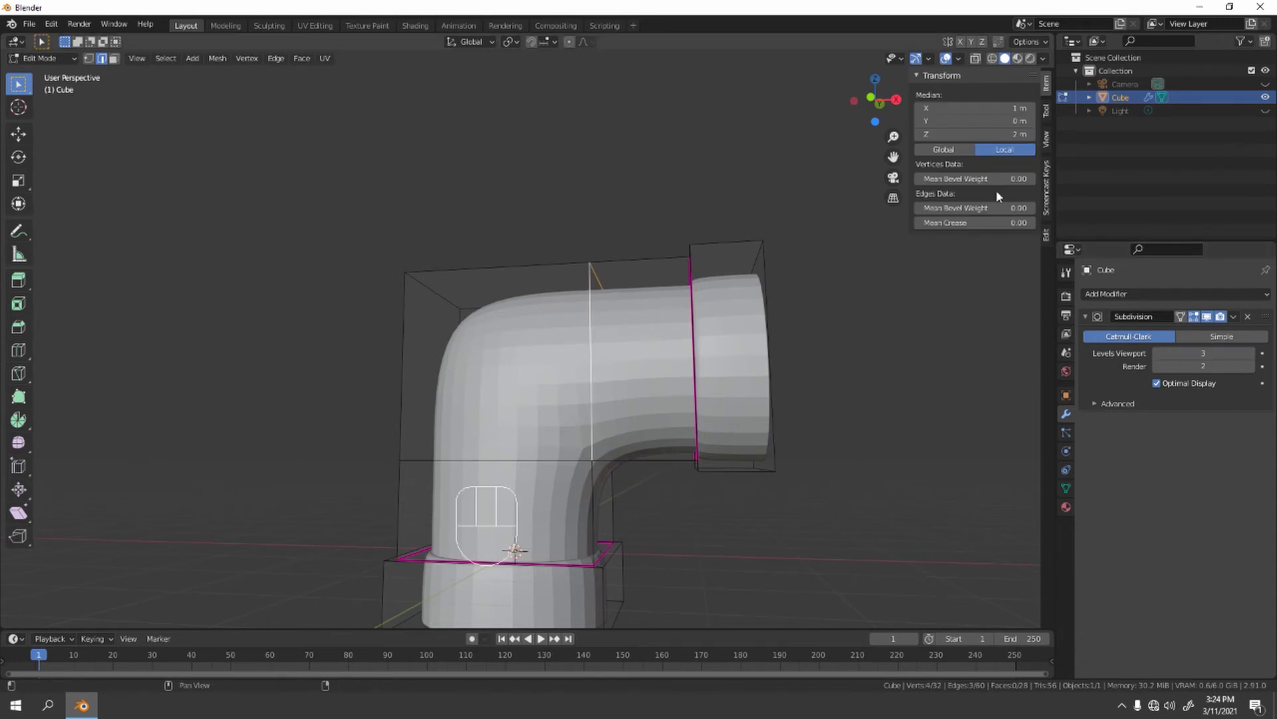
pyautogui.moveTo(973, 222); pyautogui.dragTo(1028, 223)
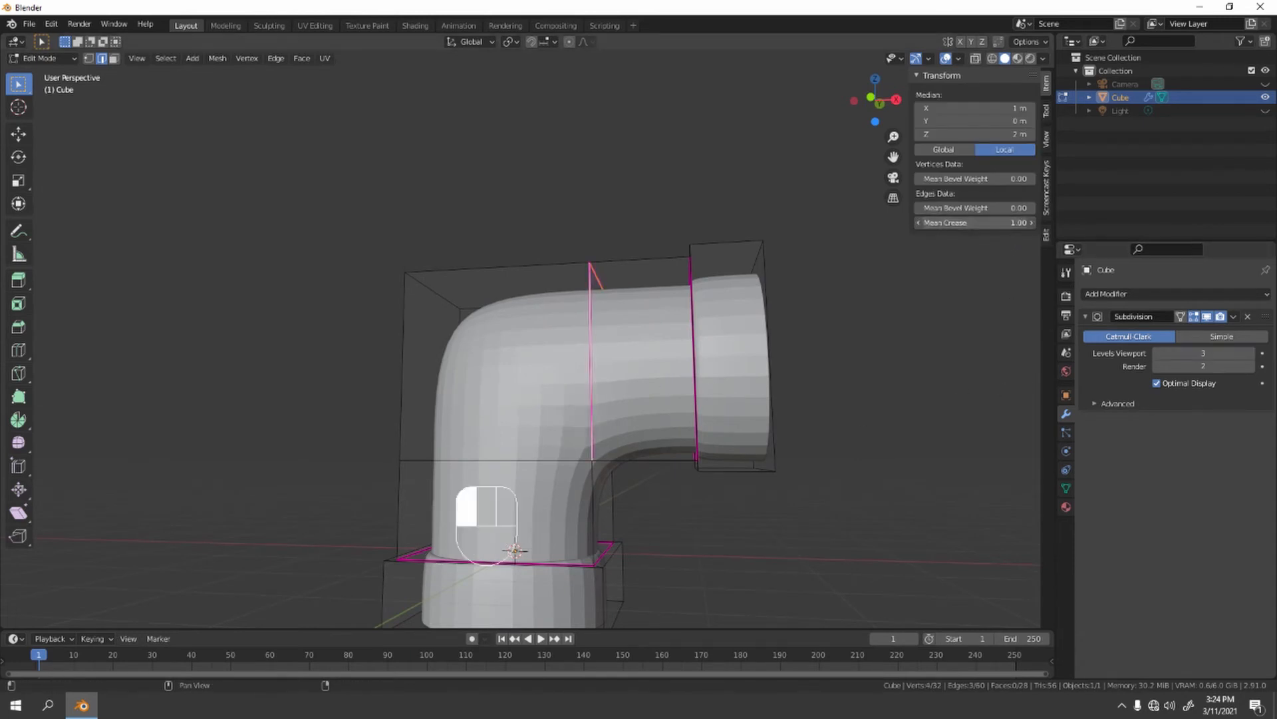
pyautogui.press('Escape')
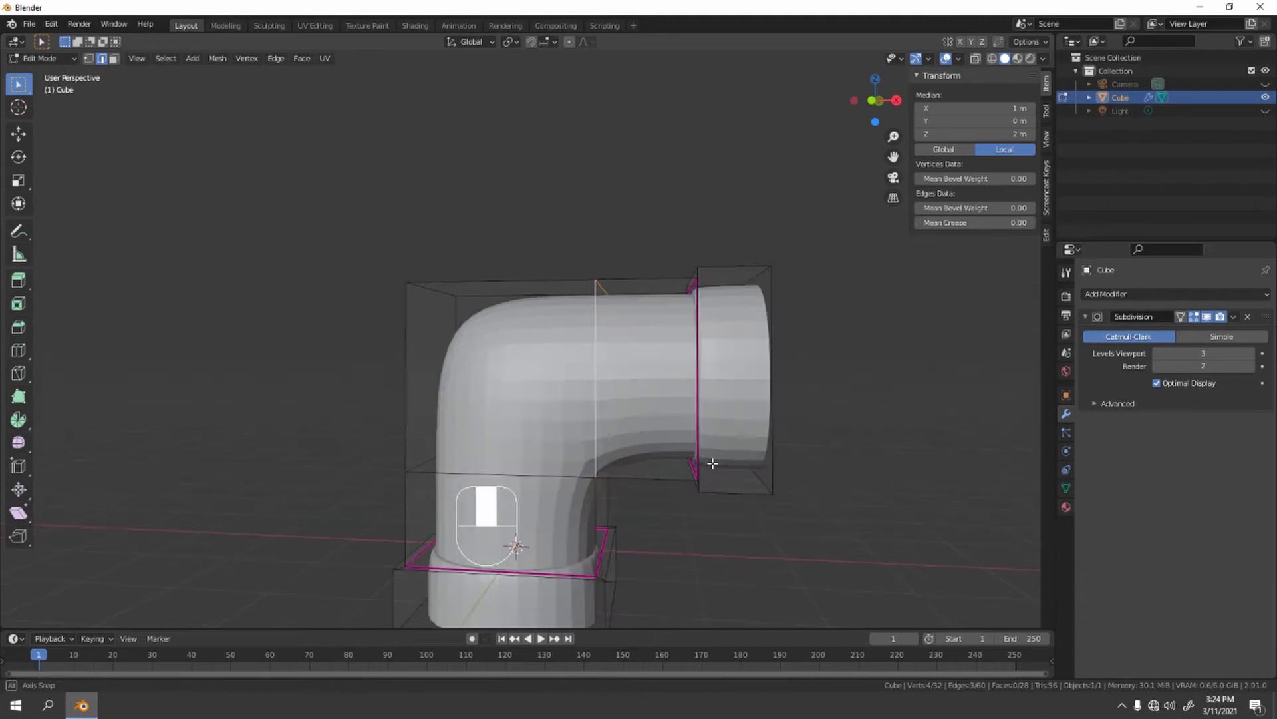
pyautogui.moveTo(699, 519); pyautogui.dragTo(736, 384, button='middle')
pyautogui.press('KP_1')
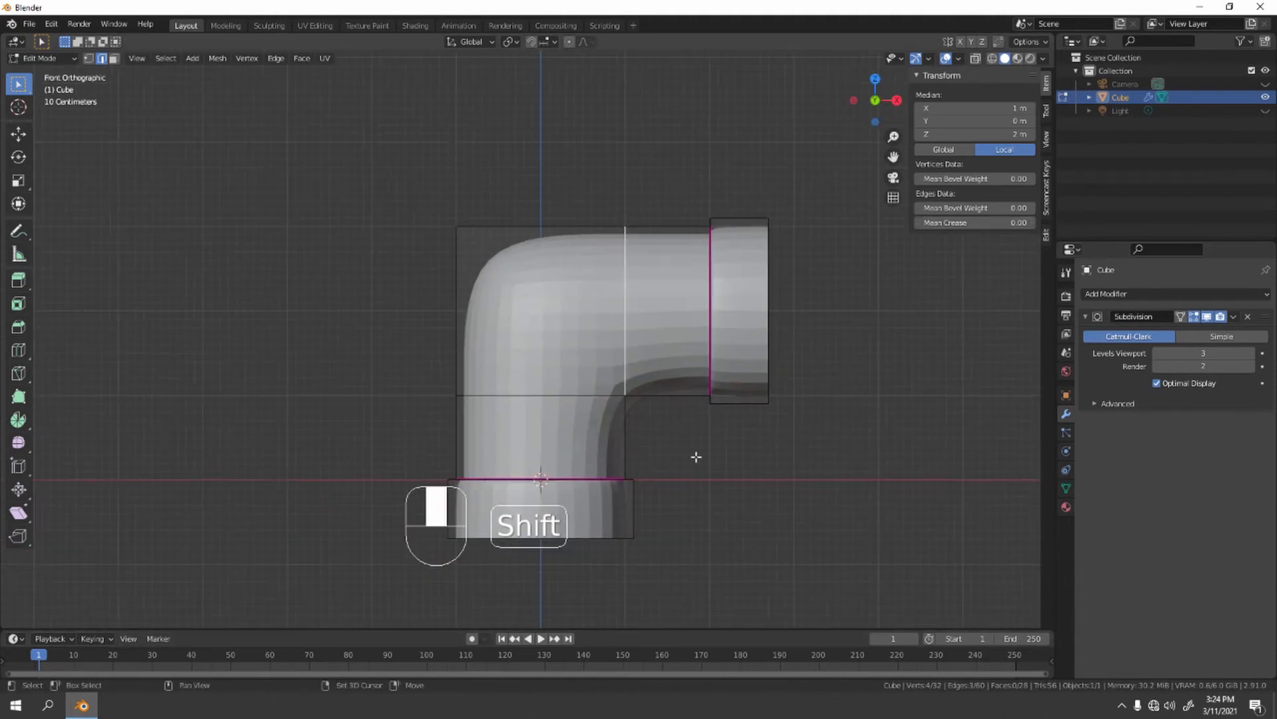
# Step: Loop-cut the lower and horizontal arms with Ctrl+R, then undo the cuts
pyautogui.click(737, 403)
pyautogui.hotkey('ctrl', 'r')
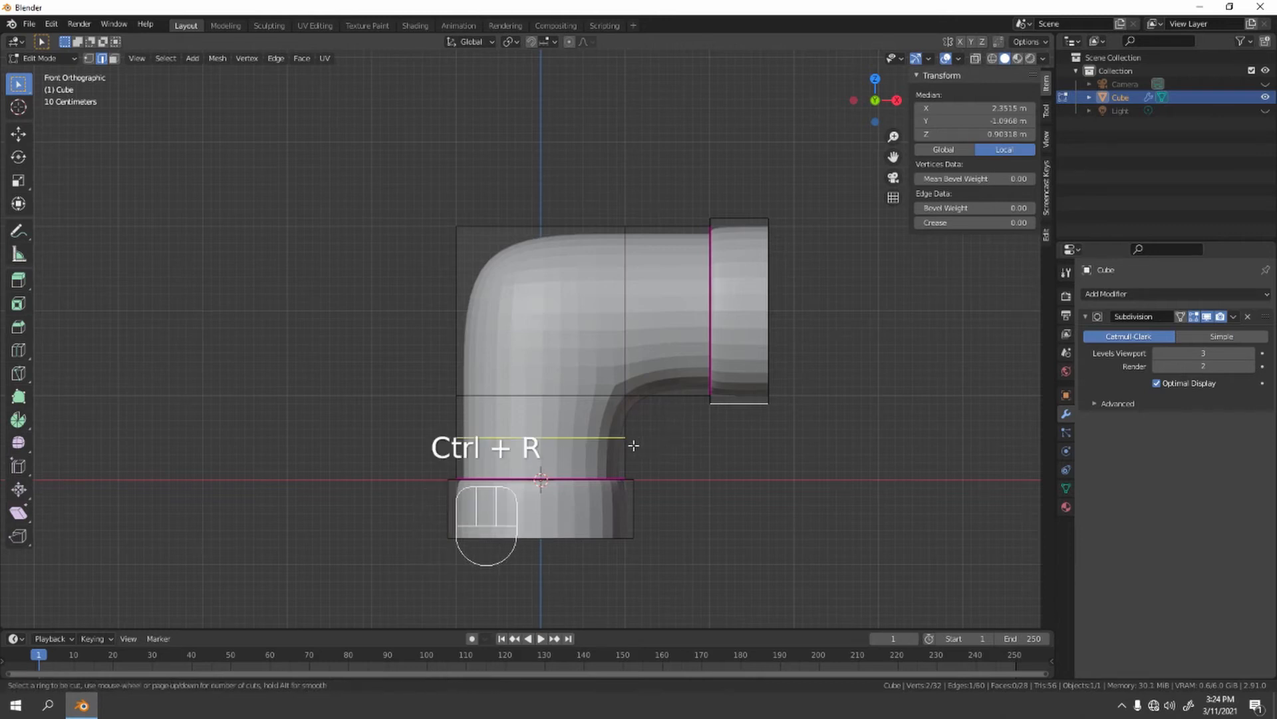
pyautogui.click(618, 440)
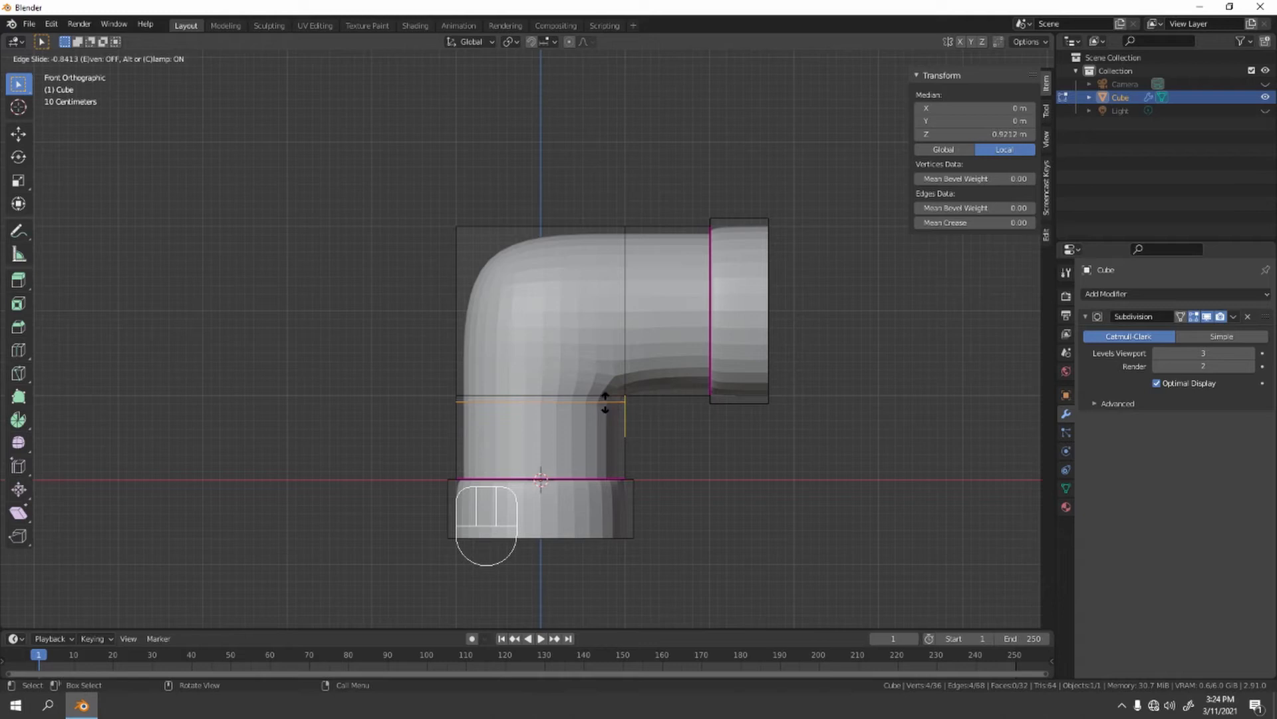
pyautogui.click(604, 407)
pyautogui.hotkey('ctrl', 'r')
pyautogui.click(659, 236)
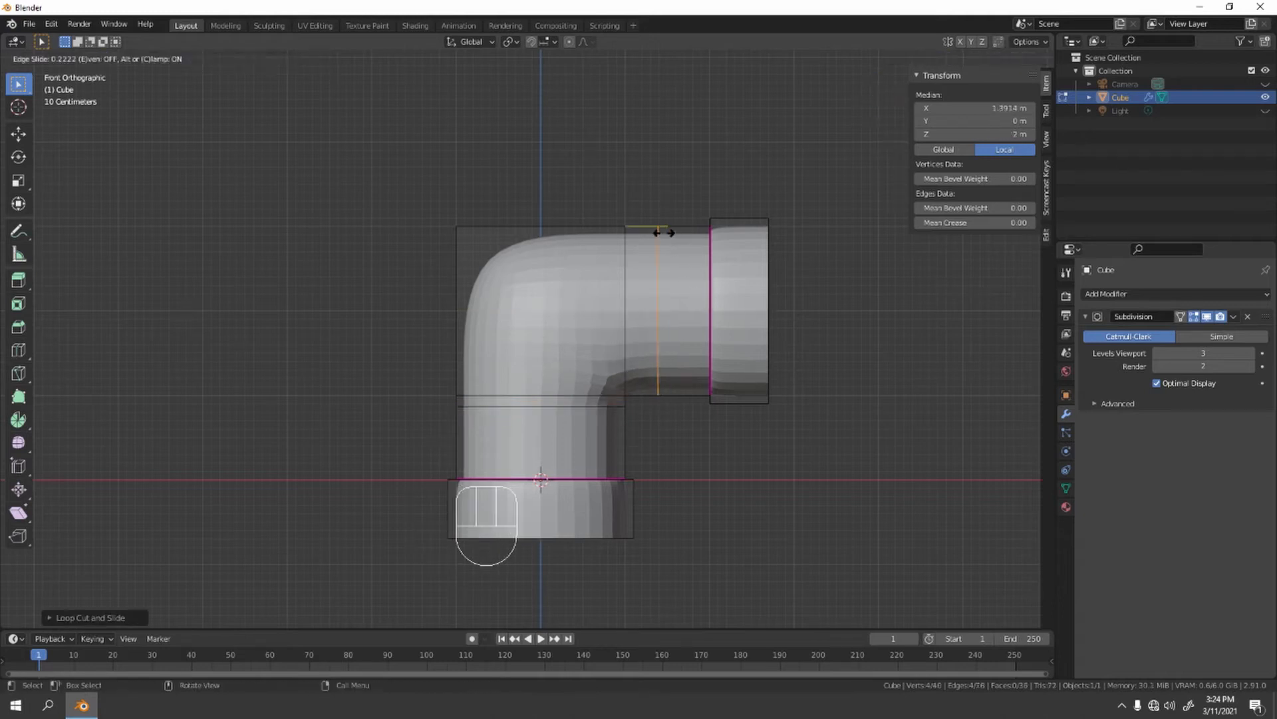
pyautogui.click(639, 231)
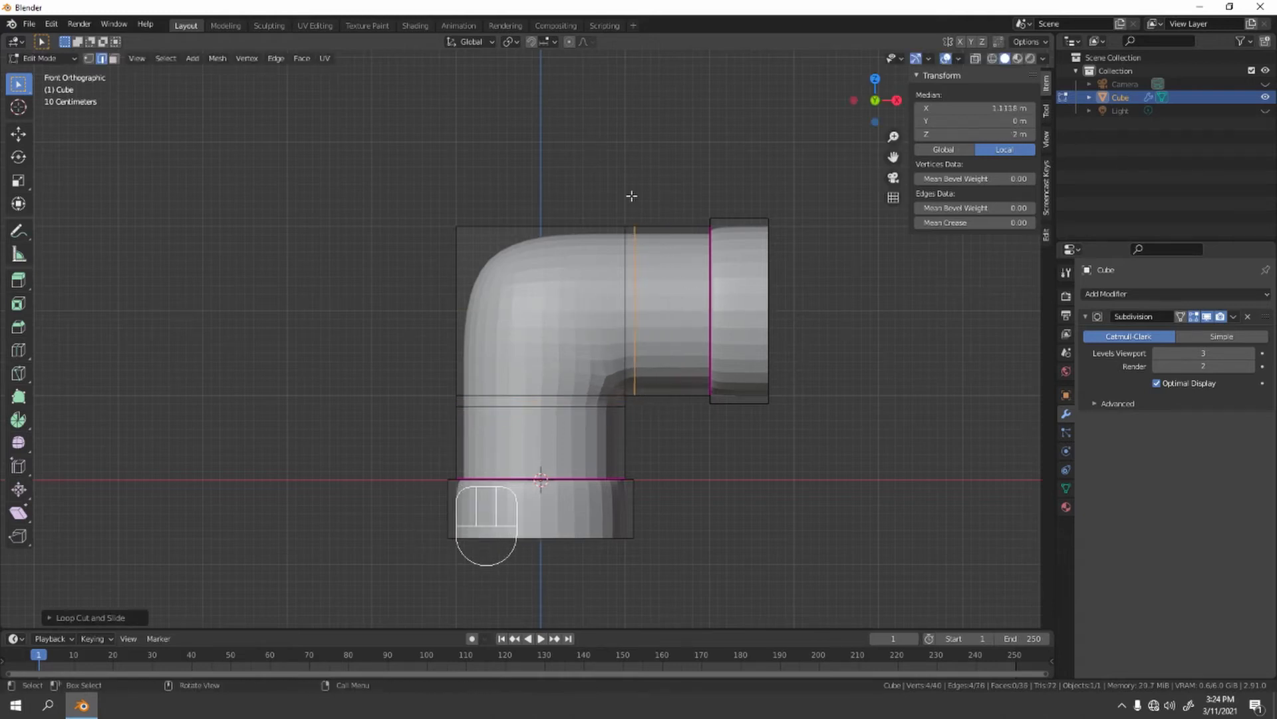
pyautogui.hotkey('ctrl', 'z')
pyautogui.hotkey('ctrl', 'z')
pyautogui.hotkey('ctrl', 'z')
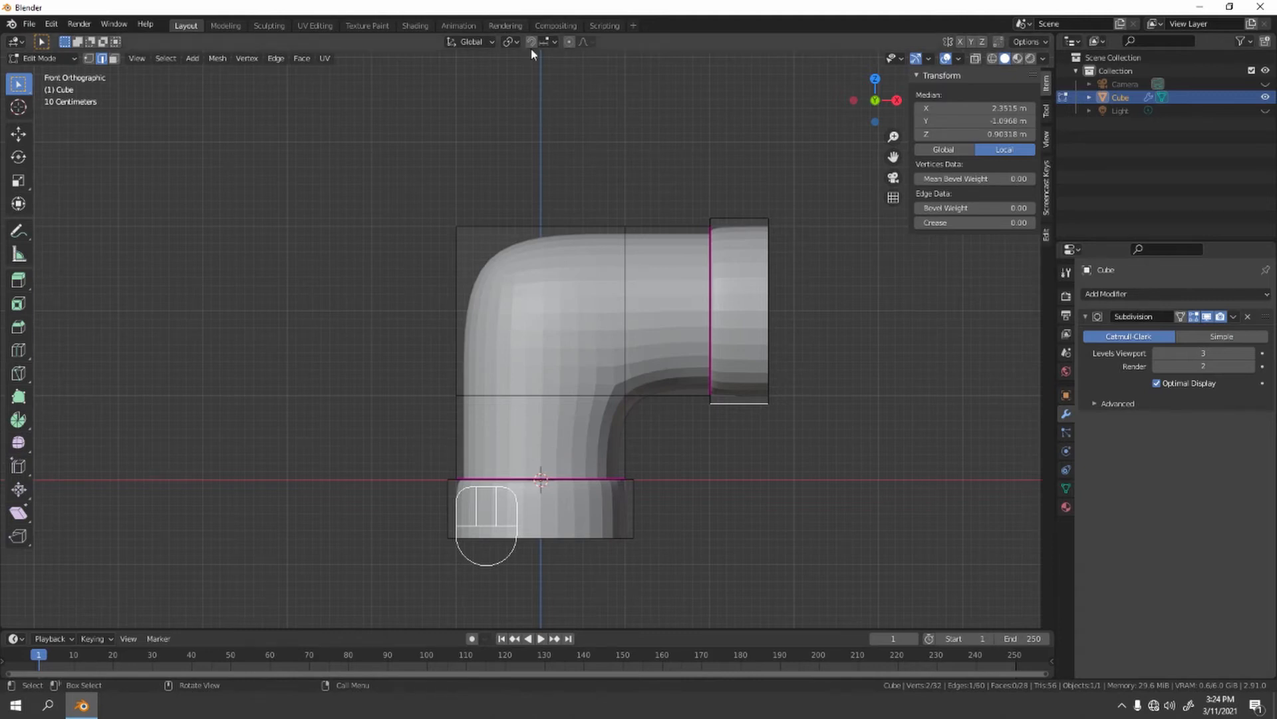
# Step: Redo a loop cut across each arm, placing both close to the bend
pyautogui.hotkey('ctrl', 'r')
pyautogui.click(624, 447)
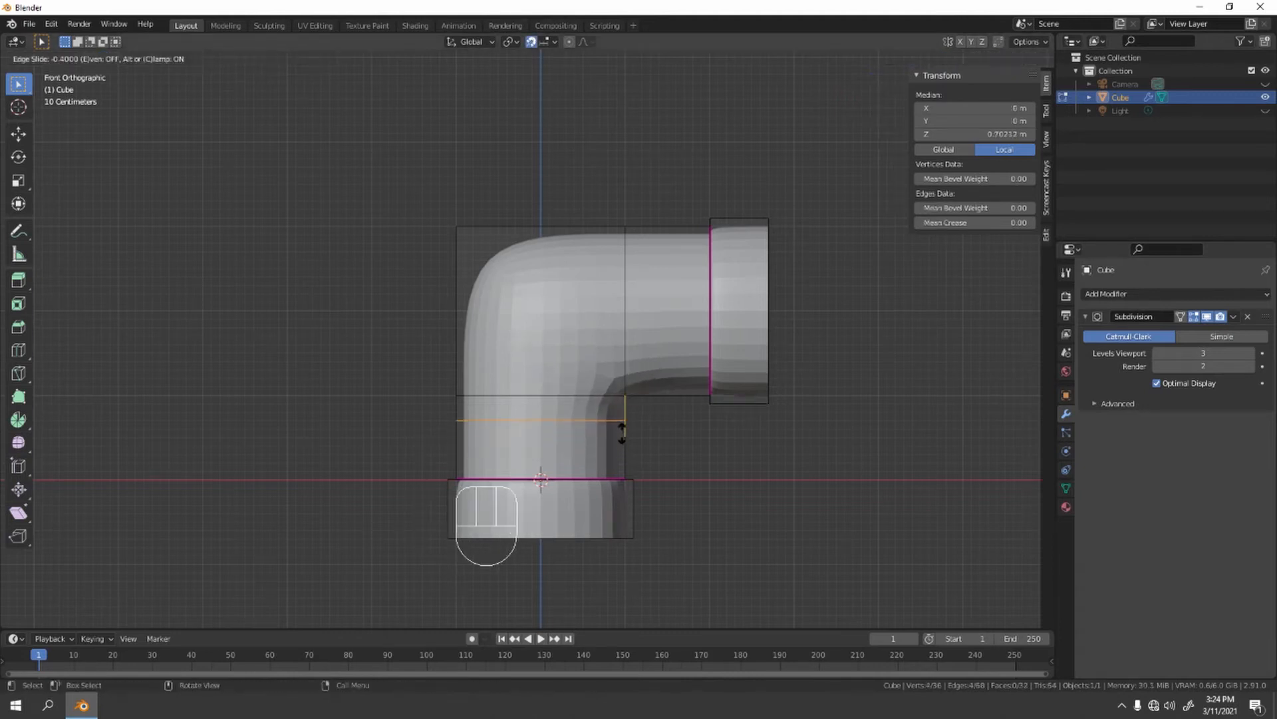
pyautogui.click(623, 419)
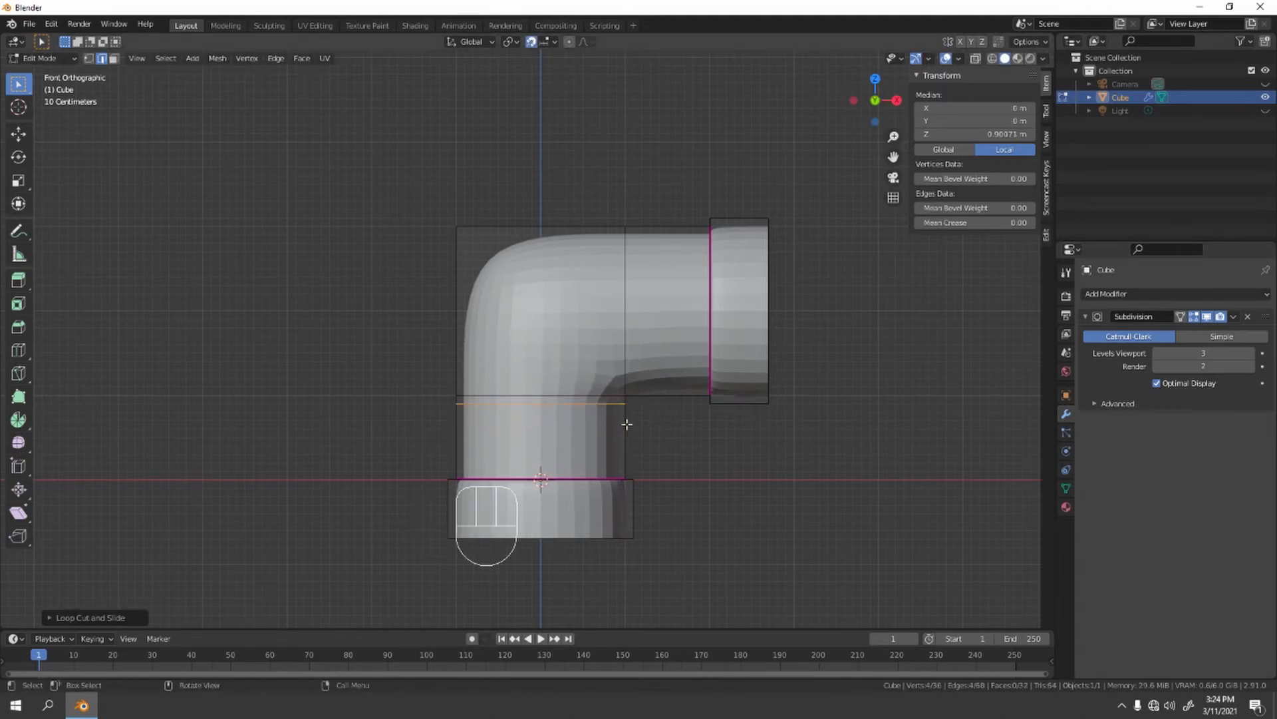
pyautogui.hotkey('ctrl', 'r')
pyautogui.click(692, 236)
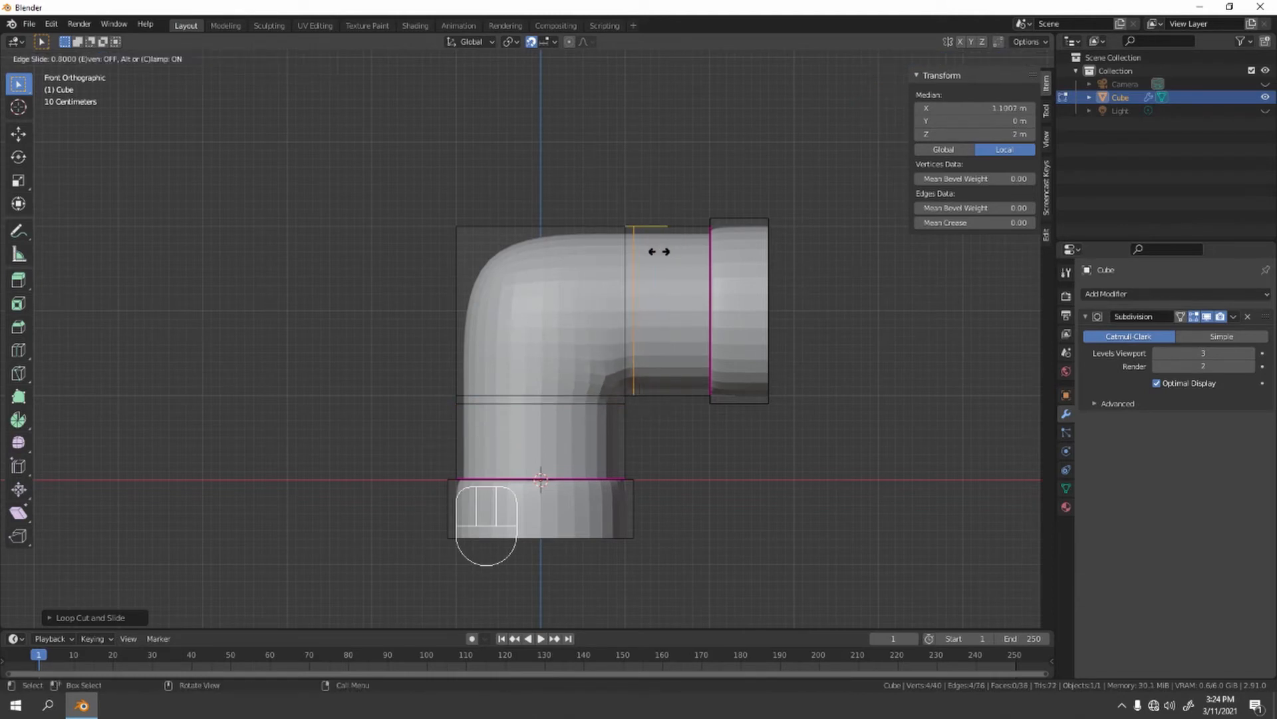
pyautogui.click(658, 252)
# Step: Leave mesh editing and raise the Subdivision modifier's viewport level from 3 to 4
pyautogui.moveTo(785, 513); pyautogui.dragTo(730, 470, button='middle')
pyautogui.press('Tab')
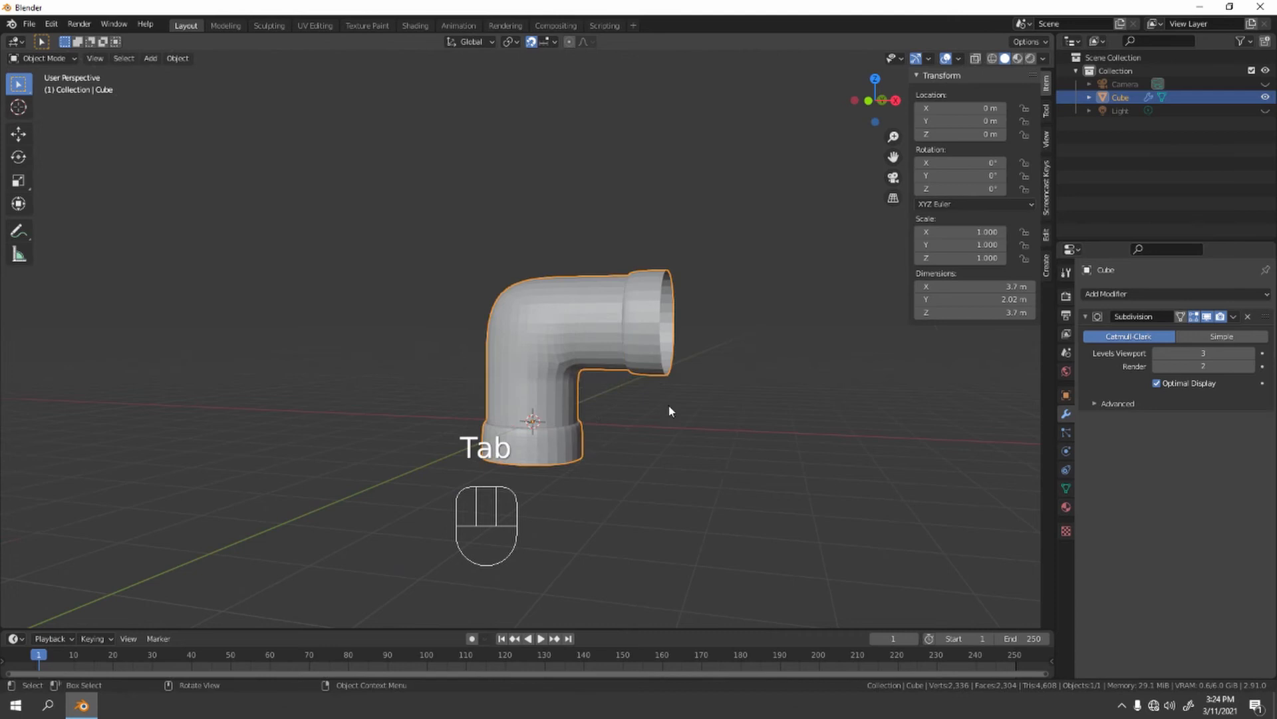
pyautogui.moveTo(668, 410)
pyautogui.mouseDown(button='middle')
pyautogui.moveTo(573, 334)
pyautogui.moveTo(573, 485)
pyautogui.moveTo(741, 443)
pyautogui.moveTo(695, 379)
pyautogui.mouseUp(button='middle')
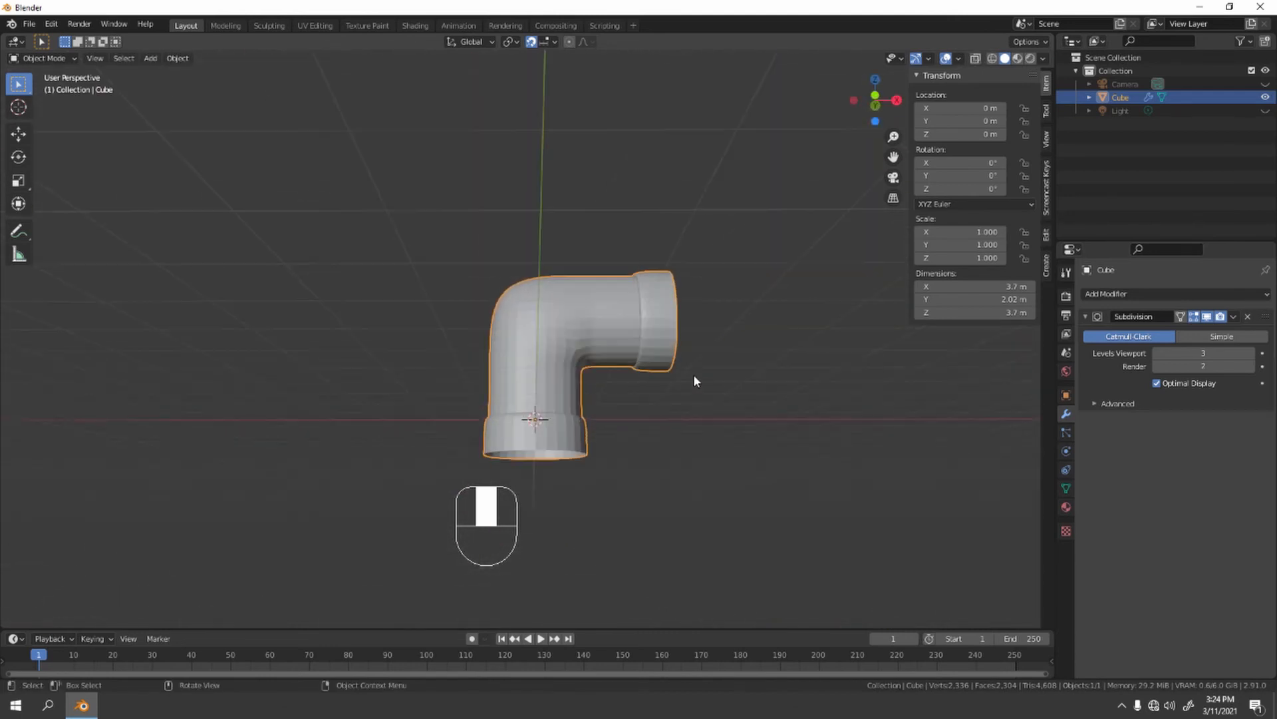
pyautogui.press('KP_1')
pyautogui.scroll(3, 695, 380)
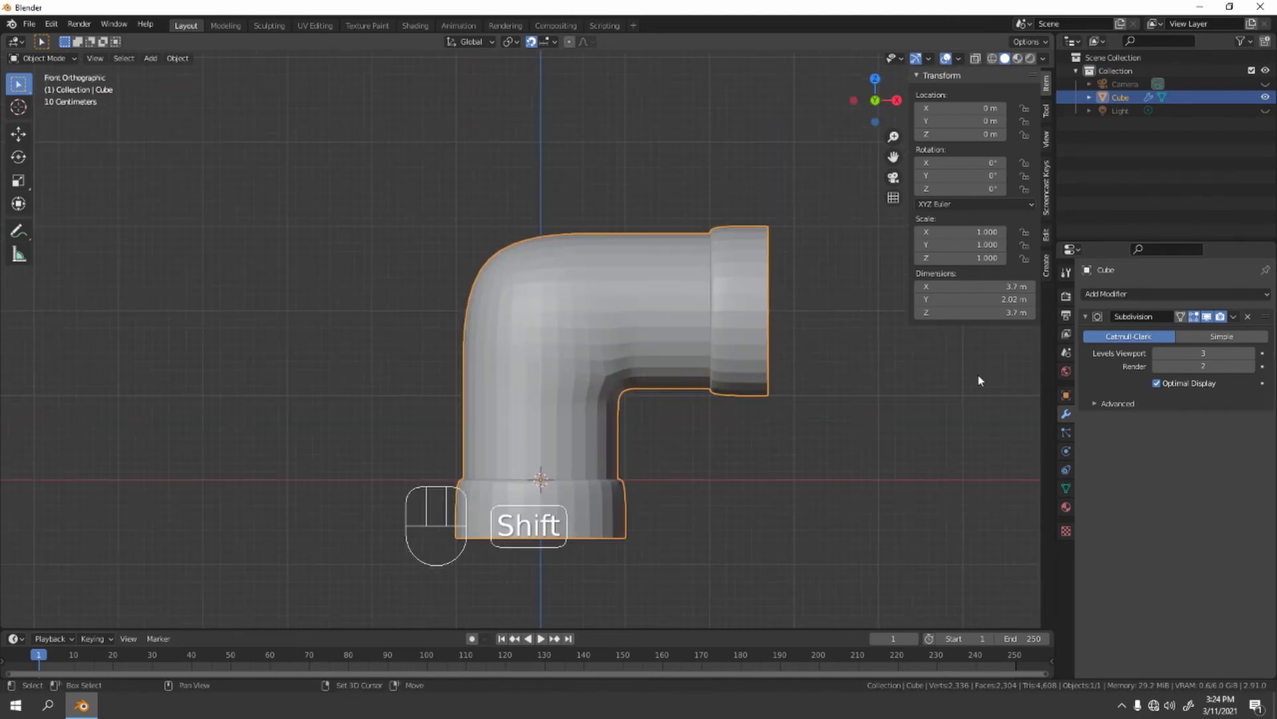
pyautogui.moveTo(685, 320)
pyautogui.keyDown('shift'); pyautogui.mouseDown(button='middle')
pyautogui.moveTo(336, 330)
pyautogui.moveTo(353, 377)
pyautogui.moveTo(575, 400)
pyautogui.mouseUp(button='middle'); pyautogui.keyUp('shift')
pyautogui.rightClick(559, 331)
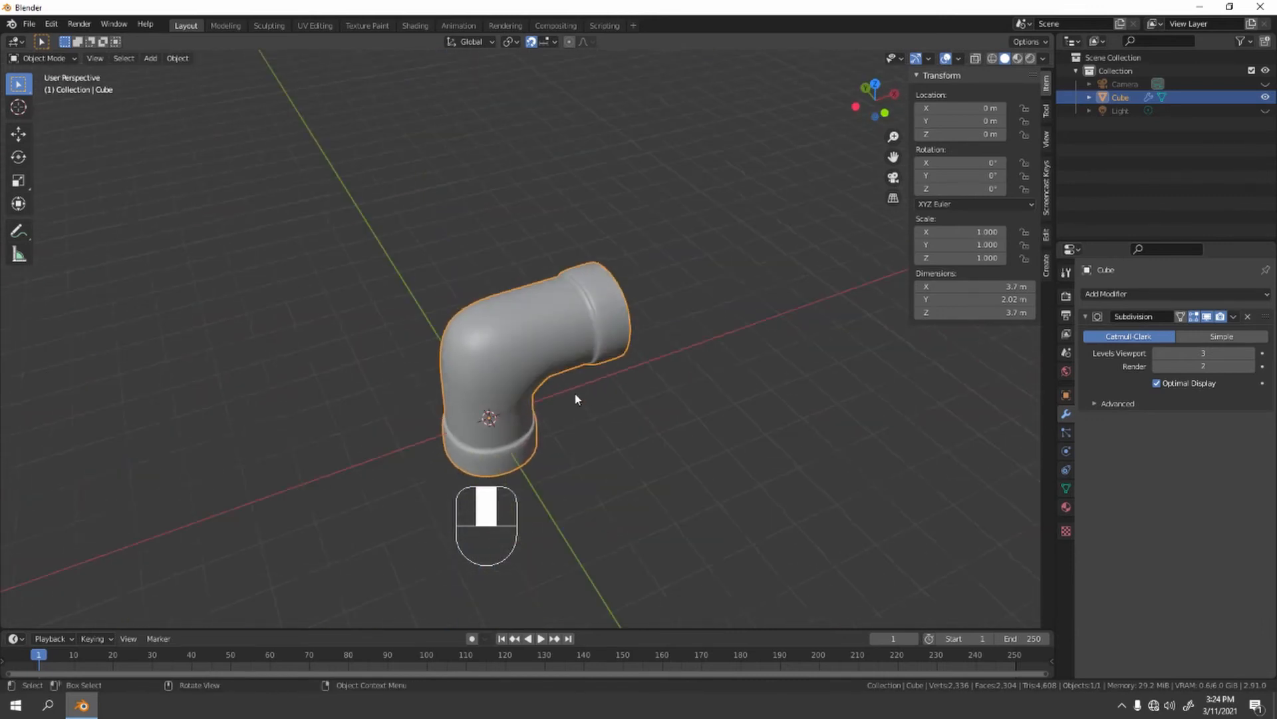
pyautogui.click(1258, 353)
pyautogui.moveTo(915, 411)
pyautogui.mouseDown(button='middle')
pyautogui.moveTo(626, 335)
pyautogui.moveTo(513, 330)
pyautogui.moveTo(612, 378)
pyautogui.moveTo(699, 330)
pyautogui.mouseUp(button='middle')
pyautogui.scroll(4, 512, 331)
pyautogui.scroll(-3, 611, 377)
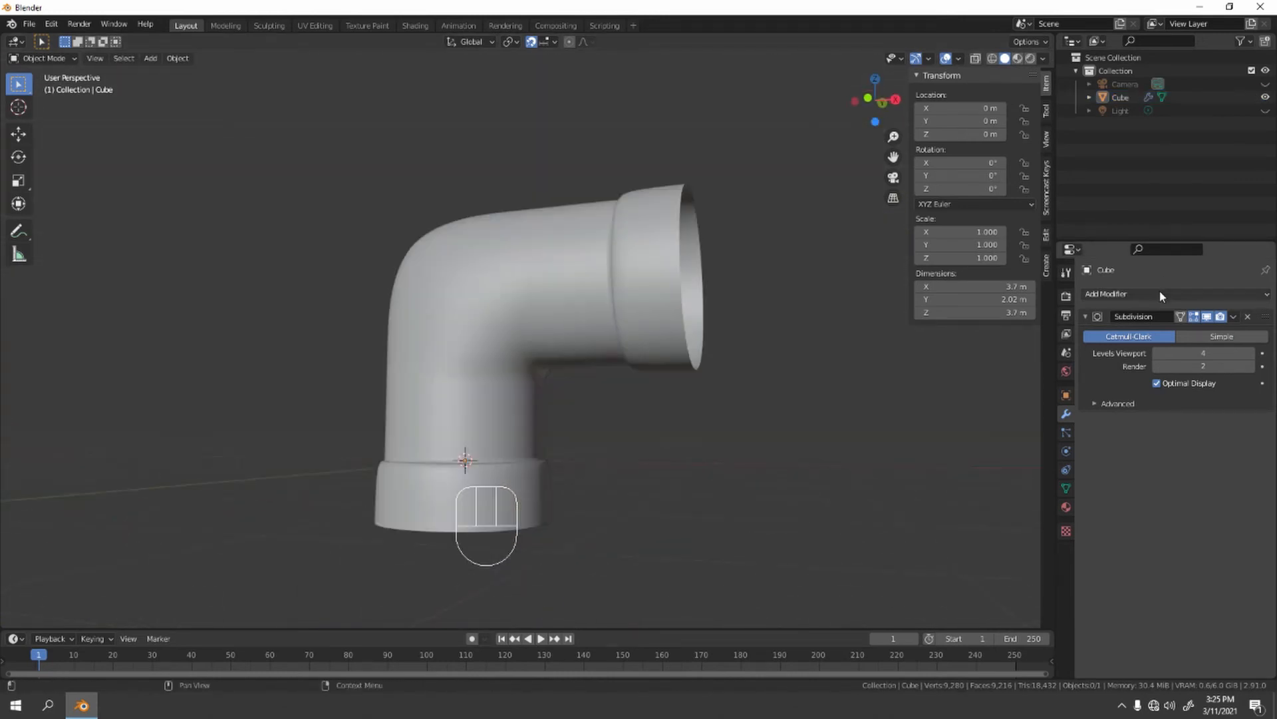
# Step: Add a Solidify modifier to the elbow pipe
pyautogui.click(1161, 292)
pyautogui.click(991, 492)
pyautogui.moveTo(992, 496)
pyautogui.mouseDown(button='middle')
pyautogui.moveTo(708, 336)
pyautogui.moveTo(655, 353)
pyautogui.mouseUp(button='middle')
pyautogui.scroll(4, 708, 336)
pyautogui.scroll(-4, 655, 353)
pyautogui.scroll(1, 503, 343)
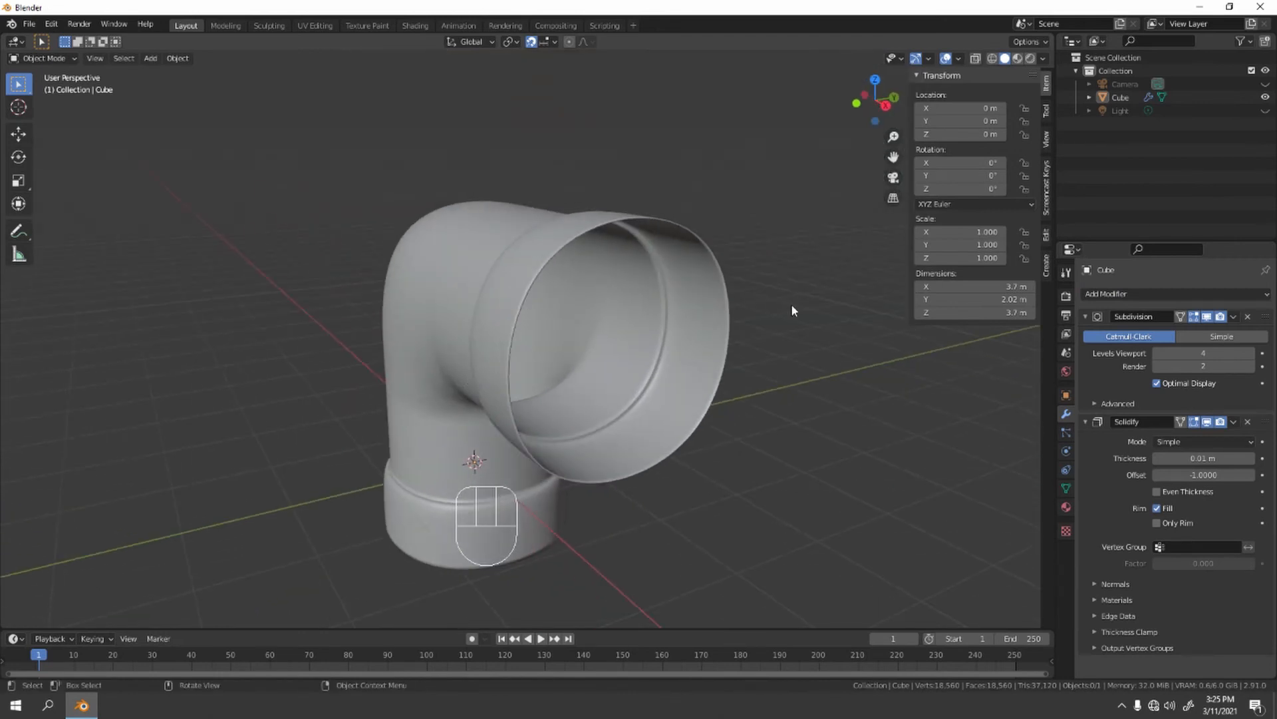
pyautogui.keyDown('shift'); pyautogui.moveTo(939, 490); pyautogui.dragTo(814, 332, button='middle'); pyautogui.keyUp('shift')
pyautogui.scroll(2, 815, 333)
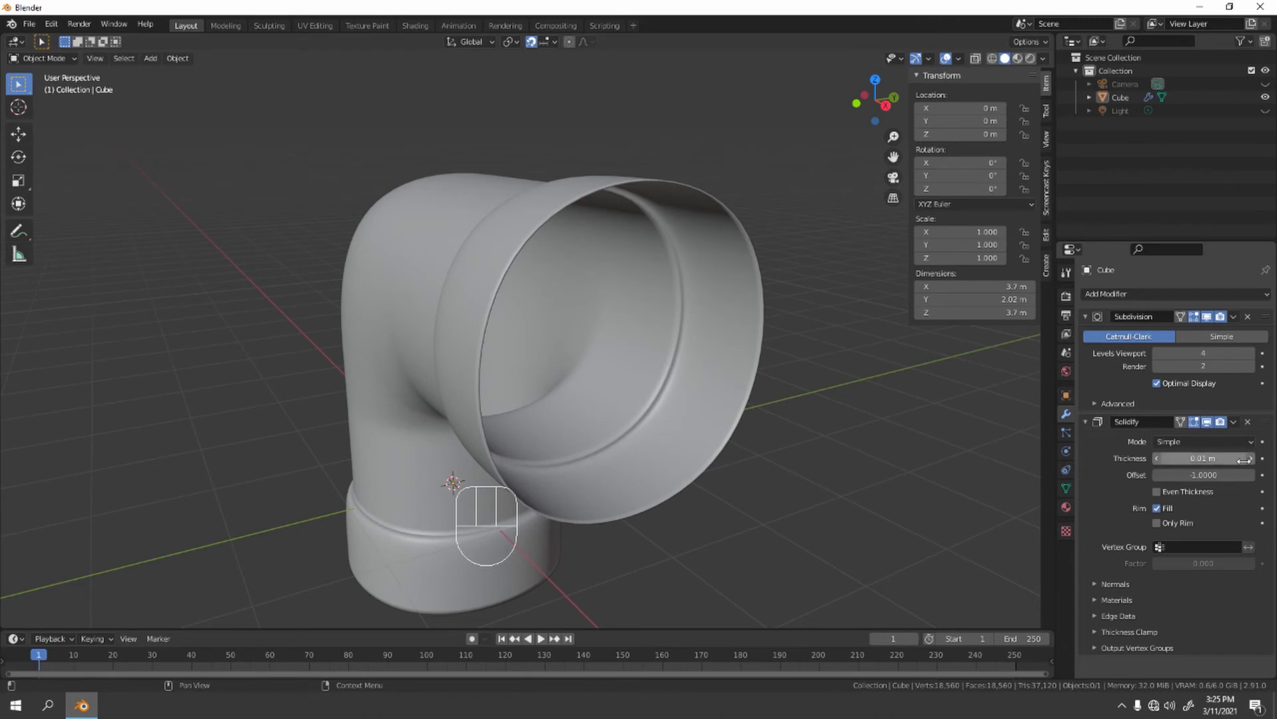
# Step: Set the Solidify thickness to 0.1 m and inspect the hollow pipe opening
pyautogui.moveTo(1203, 460)
pyautogui.mouseDown()
pyautogui.moveTo(1238, 460)
pyautogui.moveTo(1211, 459)
pyautogui.mouseUp()
pyautogui.click(1211, 458)
pyautogui.write('1')
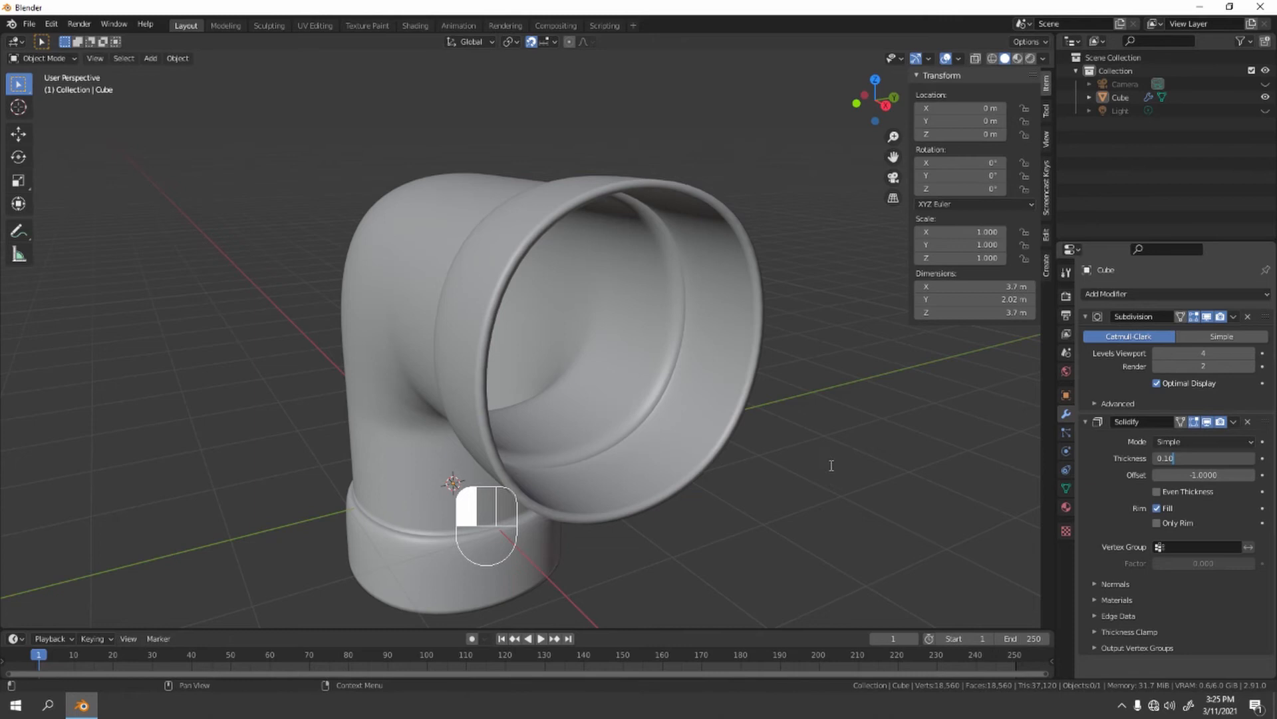
pyautogui.press('Return')
pyautogui.moveTo(824, 458)
pyautogui.mouseDown(button='middle')
pyautogui.moveTo(789, 410)
pyautogui.moveTo(918, 405)
pyautogui.mouseUp(button='middle')
pyautogui.scroll(-3, 727, 336)
pyautogui.scroll(5, 733, 344)
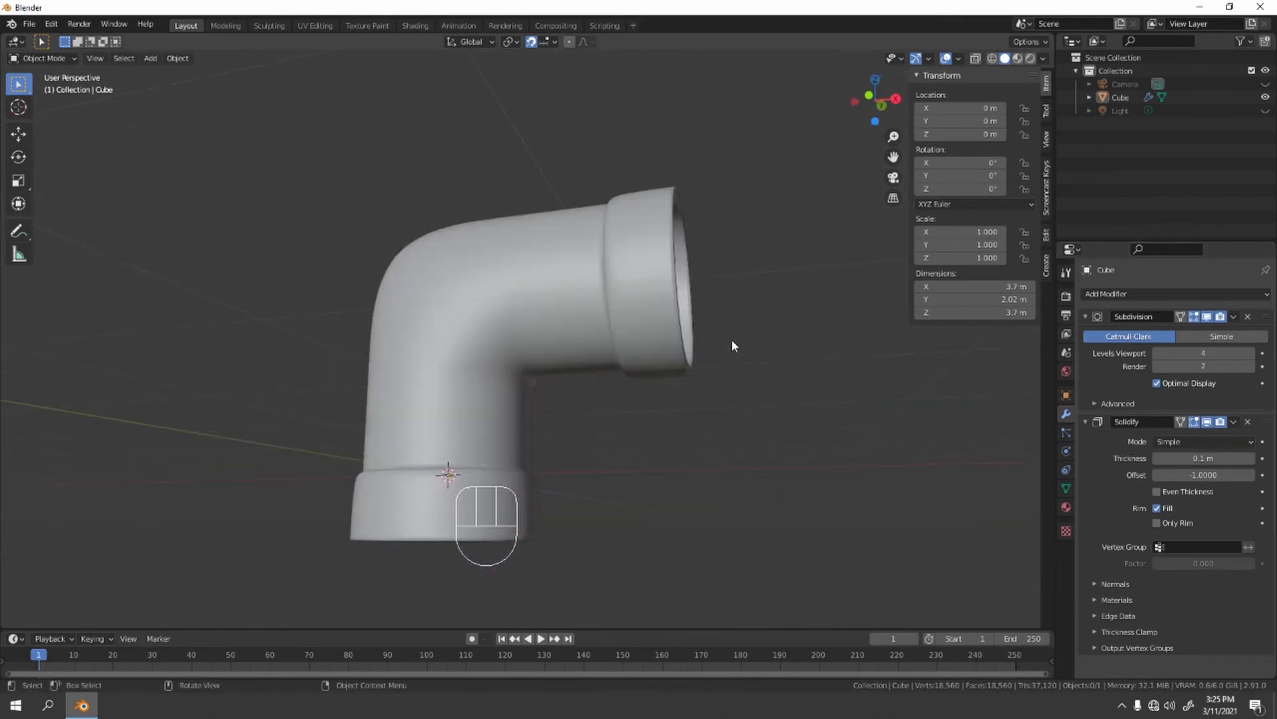
pyautogui.moveTo(732, 346)
pyautogui.keyDown('shift'); pyautogui.mouseDown(button='middle')
pyautogui.moveTo(670, 384)
pyautogui.moveTo(715, 362)
pyautogui.moveTo(694, 425)
pyautogui.moveTo(641, 268)
pyautogui.mouseUp(button='middle'); pyautogui.keyUp('shift')
pyautogui.scroll(3, 724, 386)
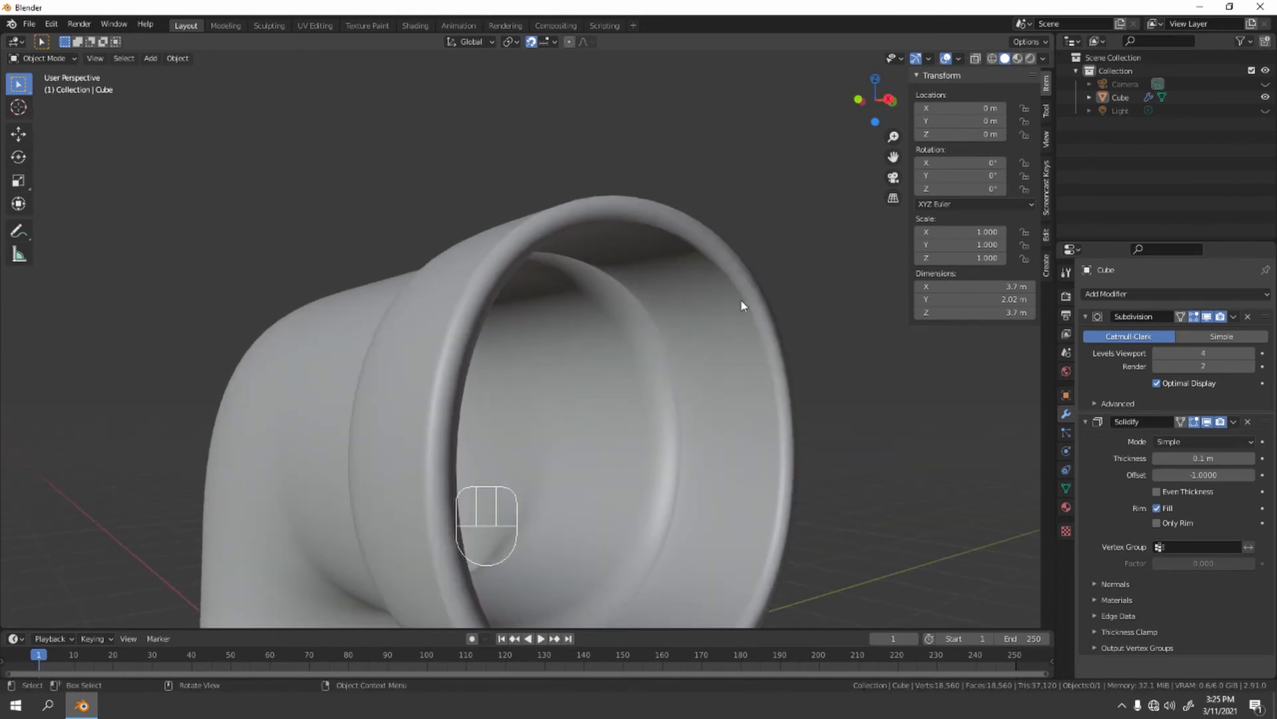
pyautogui.scroll(-3, 742, 305)
pyautogui.moveTo(799, 462)
pyautogui.mouseDown(button='middle')
pyautogui.moveTo(844, 488)
pyautogui.moveTo(713, 514)
pyautogui.moveTo(660, 504)
pyautogui.mouseUp(button='middle')
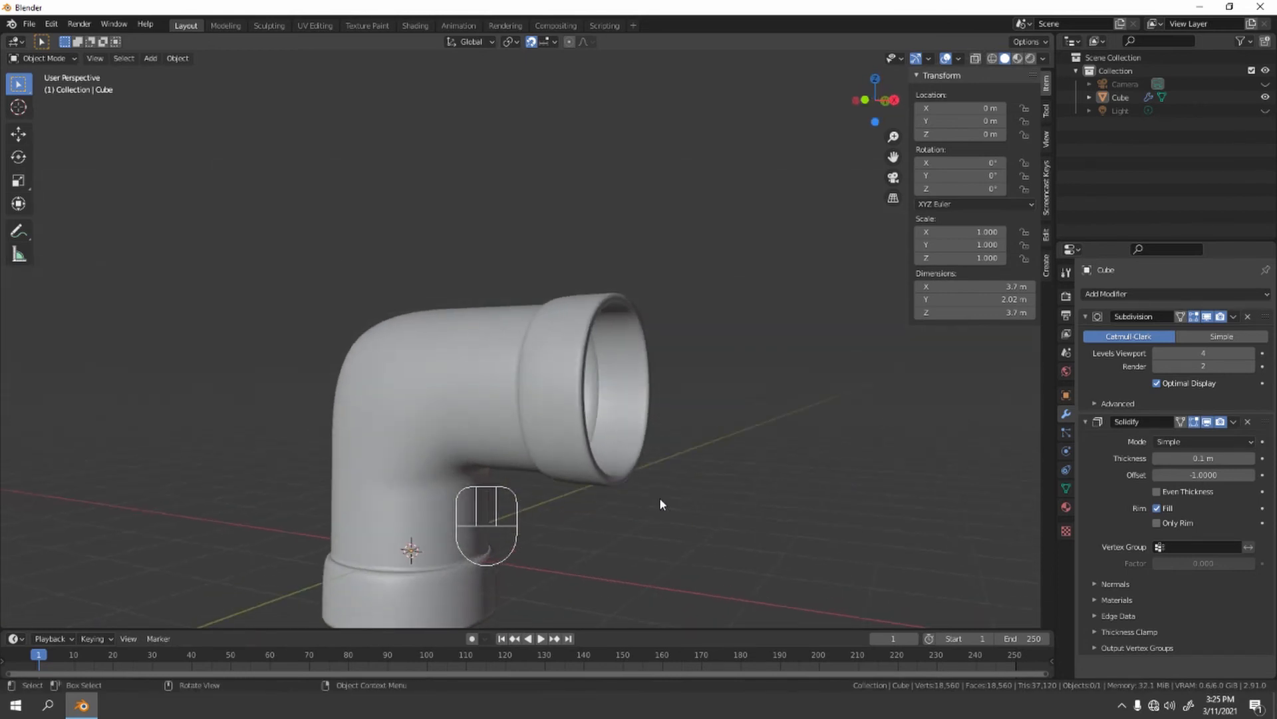
pyautogui.moveTo(675, 356)
pyautogui.mouseDown(button='middle')
pyautogui.moveTo(672, 367)
pyautogui.moveTo(639, 269)
pyautogui.mouseUp(button='middle')
# Step: Select the rim edge loop of the flared open end and adjust its Mean Crease
pyautogui.press('Tab')
pyautogui.scroll(3, 675, 373)
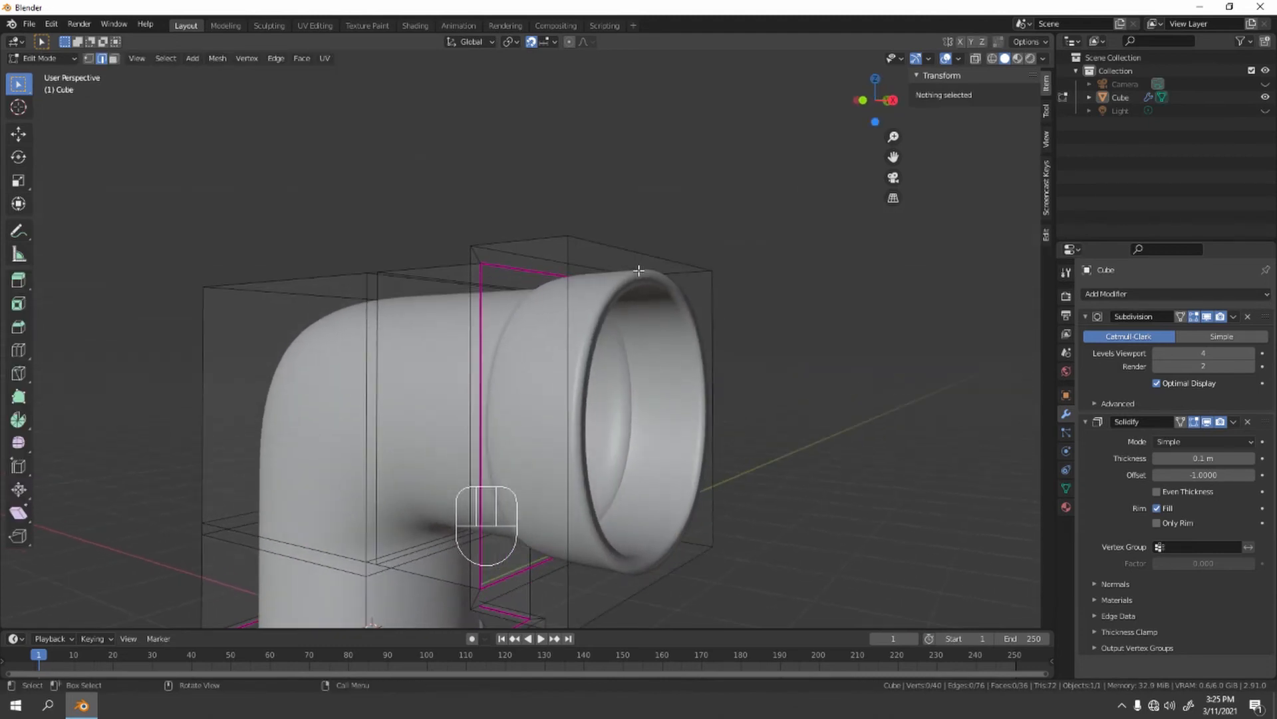
pyautogui.keyDown('alt'); pyautogui.click(633, 256); pyautogui.keyUp('alt')
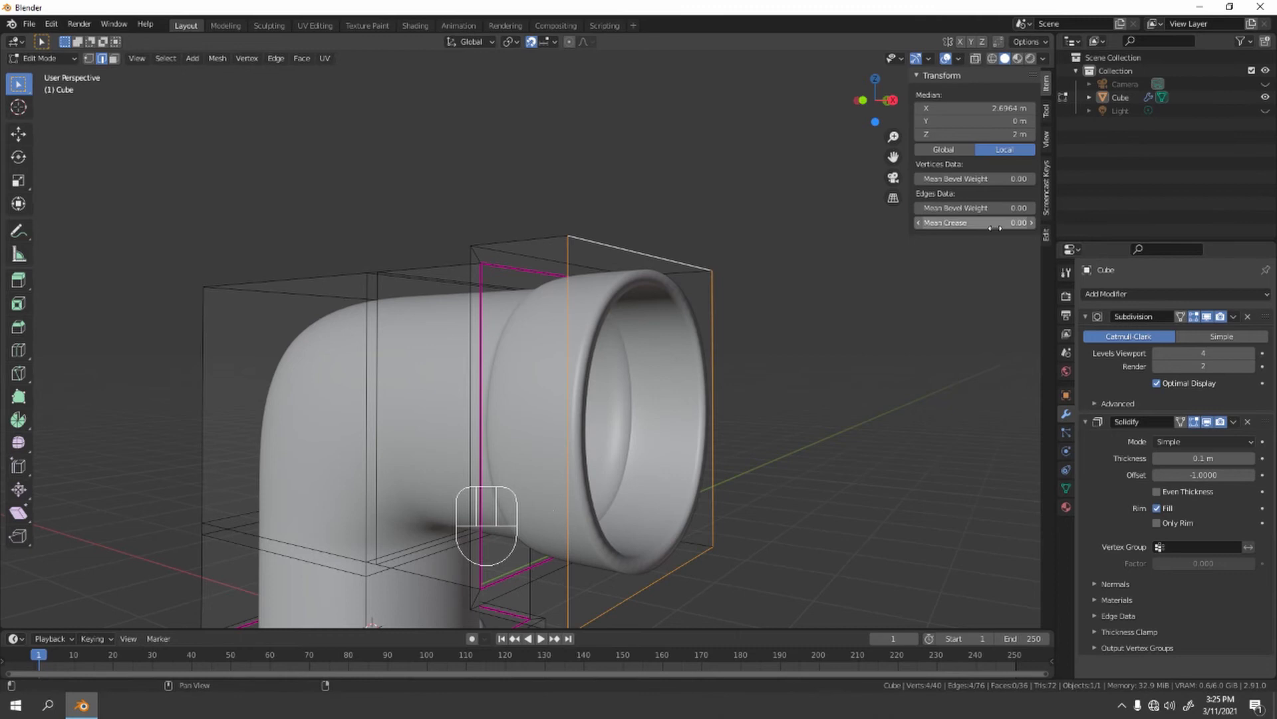
pyautogui.moveTo(1017, 225); pyautogui.dragTo(1033, 225)
pyautogui.scroll(-4, 1004, 359)
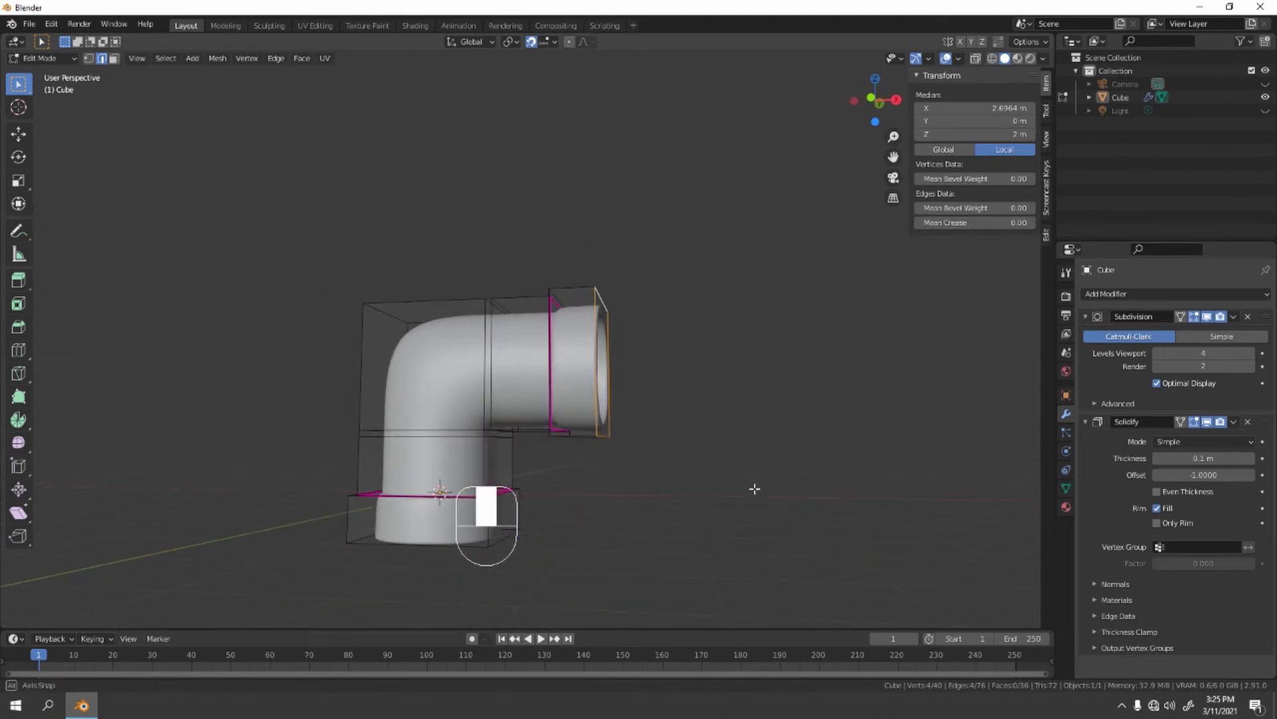
pyautogui.press('ctrl')
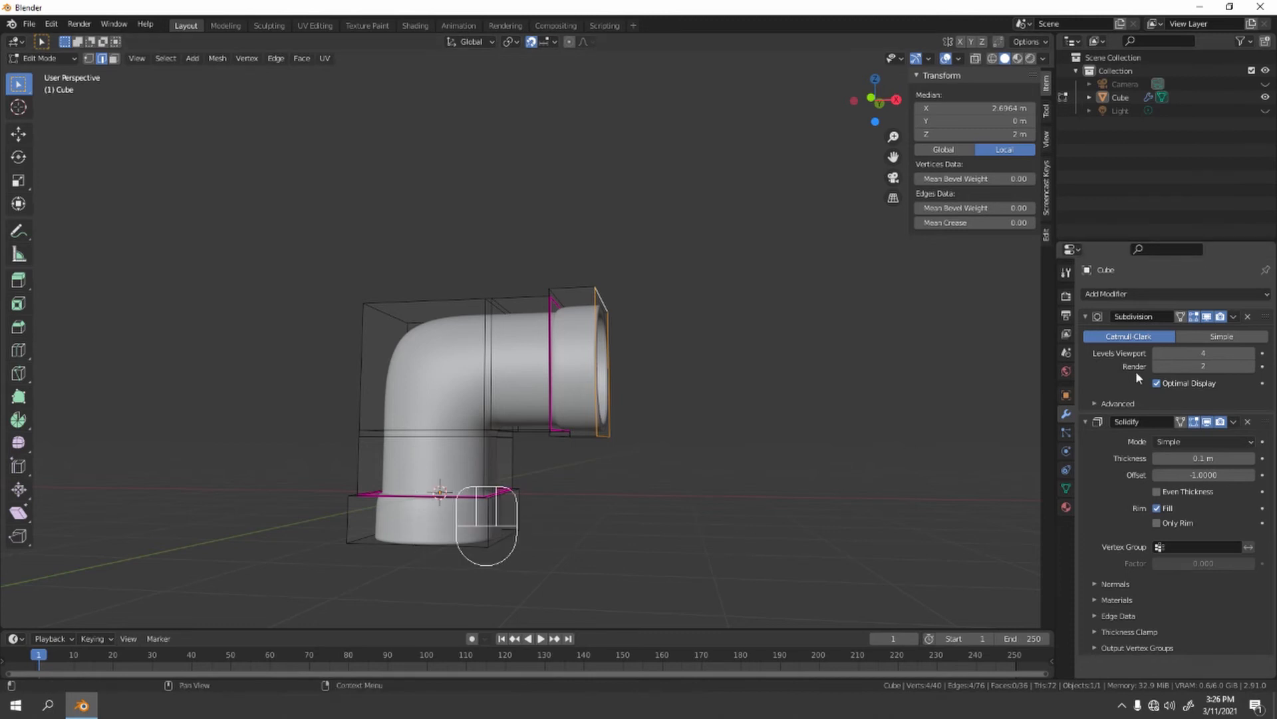
pyautogui.hotkey('ctrl', 'a')
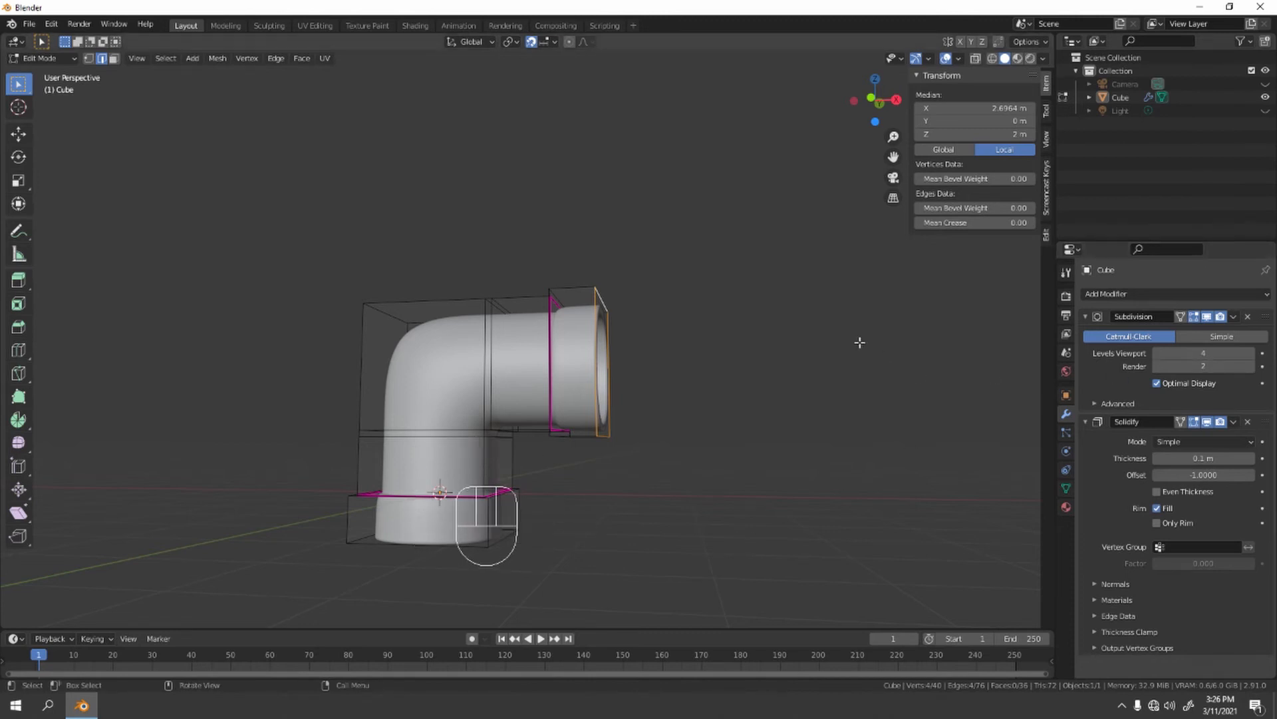
pyautogui.press('Tab')
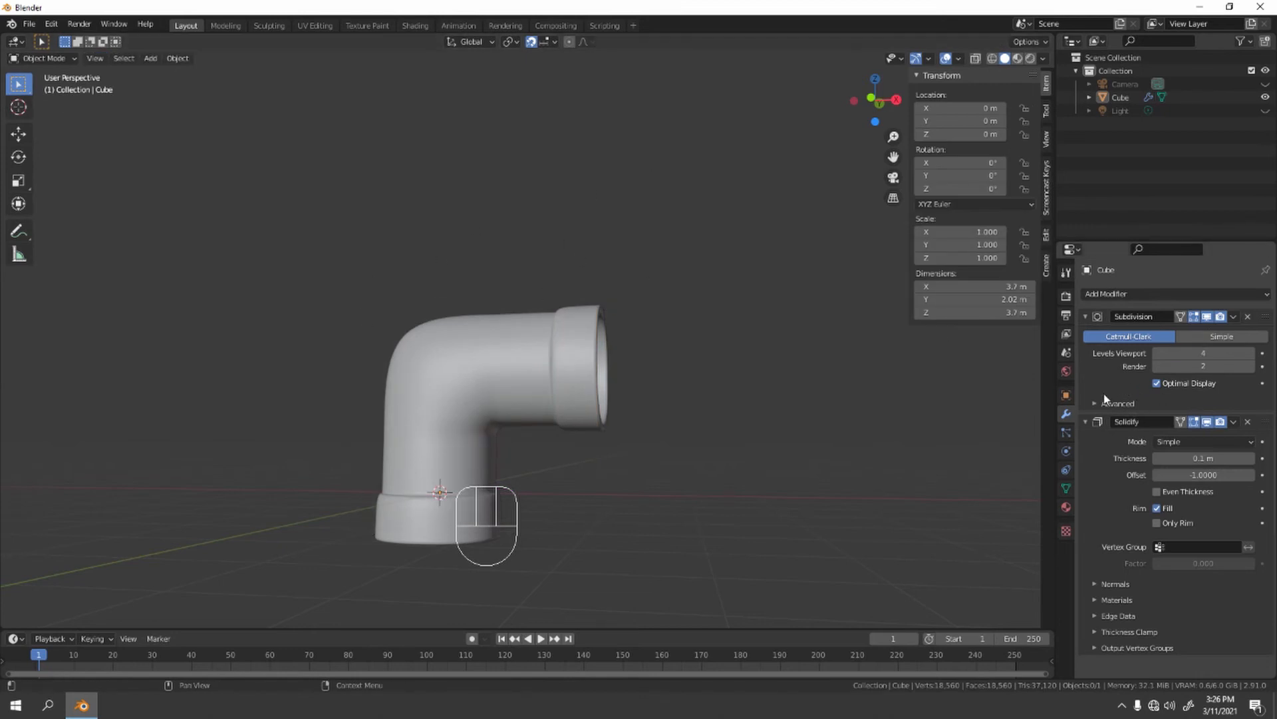
# Step: Apply the Subdivision and Solidify modifiers so the elbow becomes real geometry
pyautogui.hotkey('ctrl', 'a')
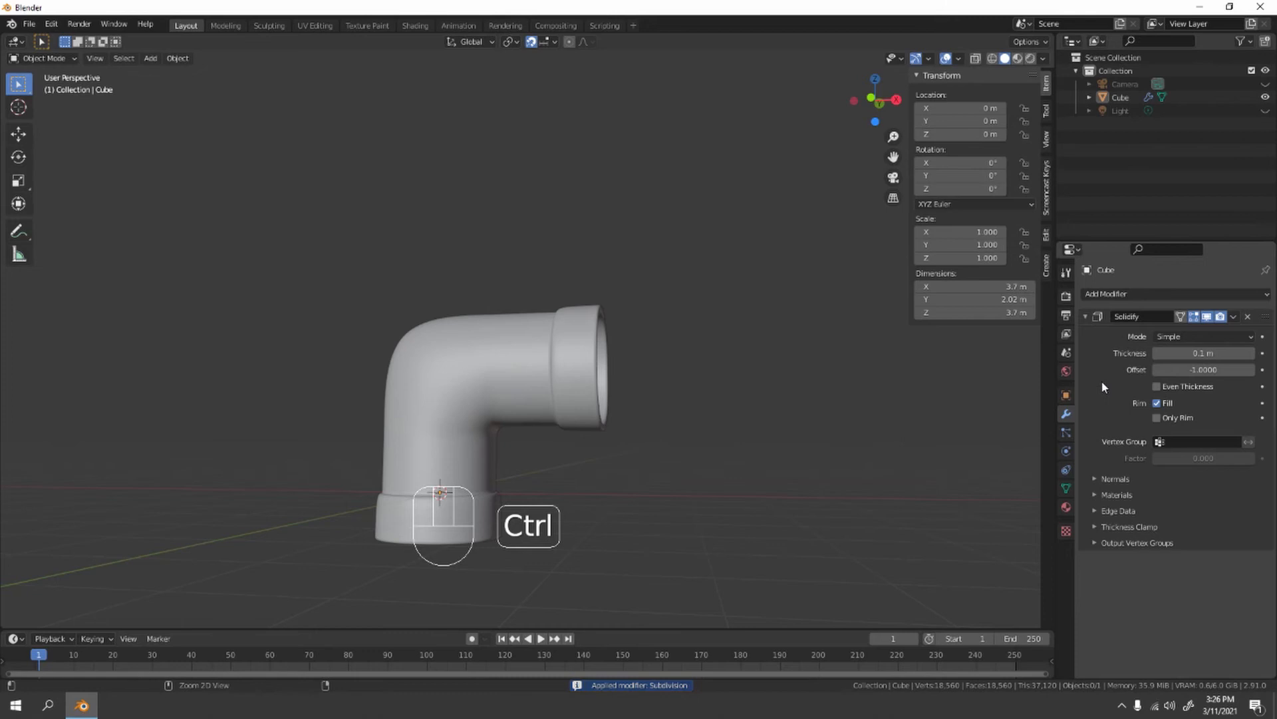
pyautogui.hotkey('ctrl', 'a')
pyautogui.moveTo(778, 379)
pyautogui.mouseDown(button='middle')
pyautogui.moveTo(724, 374)
pyautogui.moveTo(663, 471)
pyautogui.moveTo(549, 510)
pyautogui.moveTo(529, 385)
pyautogui.mouseUp(button='middle')
pyautogui.press('Tab')
# Step: Clear the selection and inspect the dense applied mesh in and out of editing
pyautogui.click(662, 472)
pyautogui.scroll(4, 549, 510)
pyautogui.press('Tab')
pyautogui.moveTo(594, 410)
pyautogui.mouseDown(button='middle')
pyautogui.moveTo(510, 354)
pyautogui.moveTo(351, 356)
pyautogui.moveTo(578, 389)
pyautogui.moveTo(496, 381)
pyautogui.moveTo(312, 400)
pyautogui.moveTo(275, 367)
pyautogui.moveTo(681, 360)
pyautogui.moveTo(936, 425)
pyautogui.mouseUp(button='middle')
pyautogui.scroll(3, 274, 368)
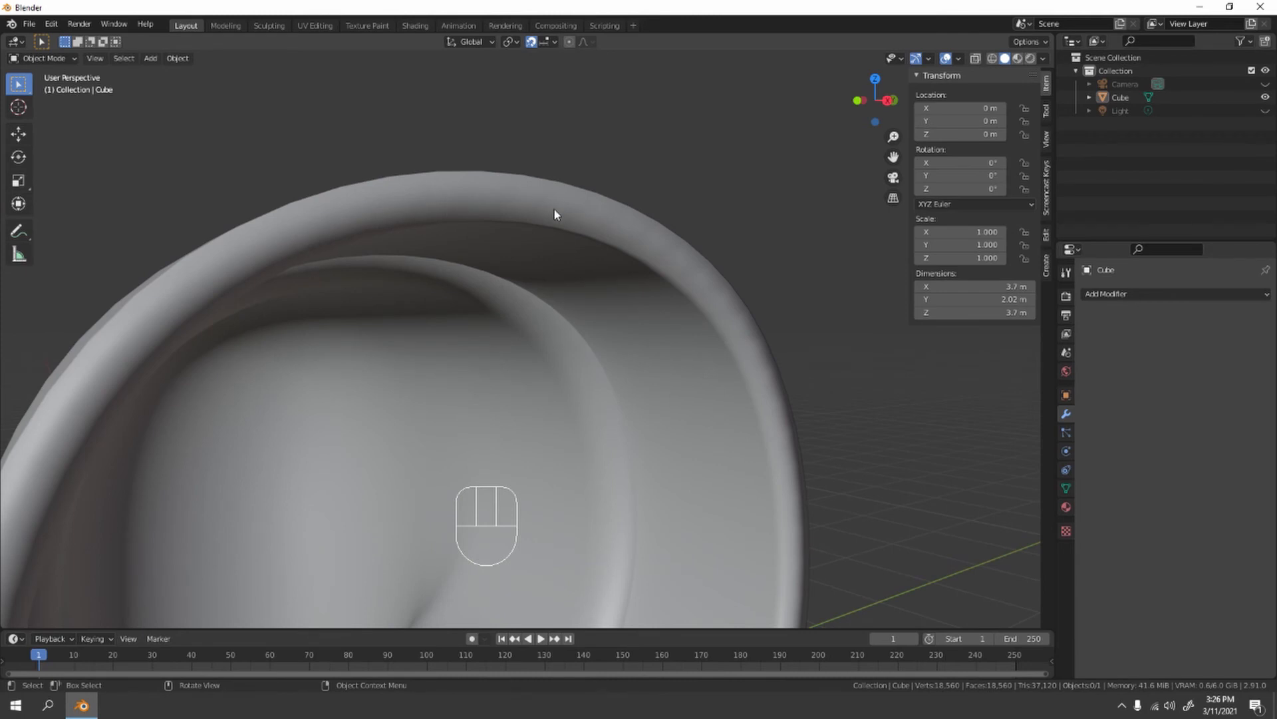
pyautogui.press('Tab')
pyautogui.scroll(-5, 739, 350)
# Step: Enable Auto Smooth normals at 30 degrees in the mesh data properties
pyautogui.moveTo(715, 348); pyautogui.dragTo(673, 371, button='middle')
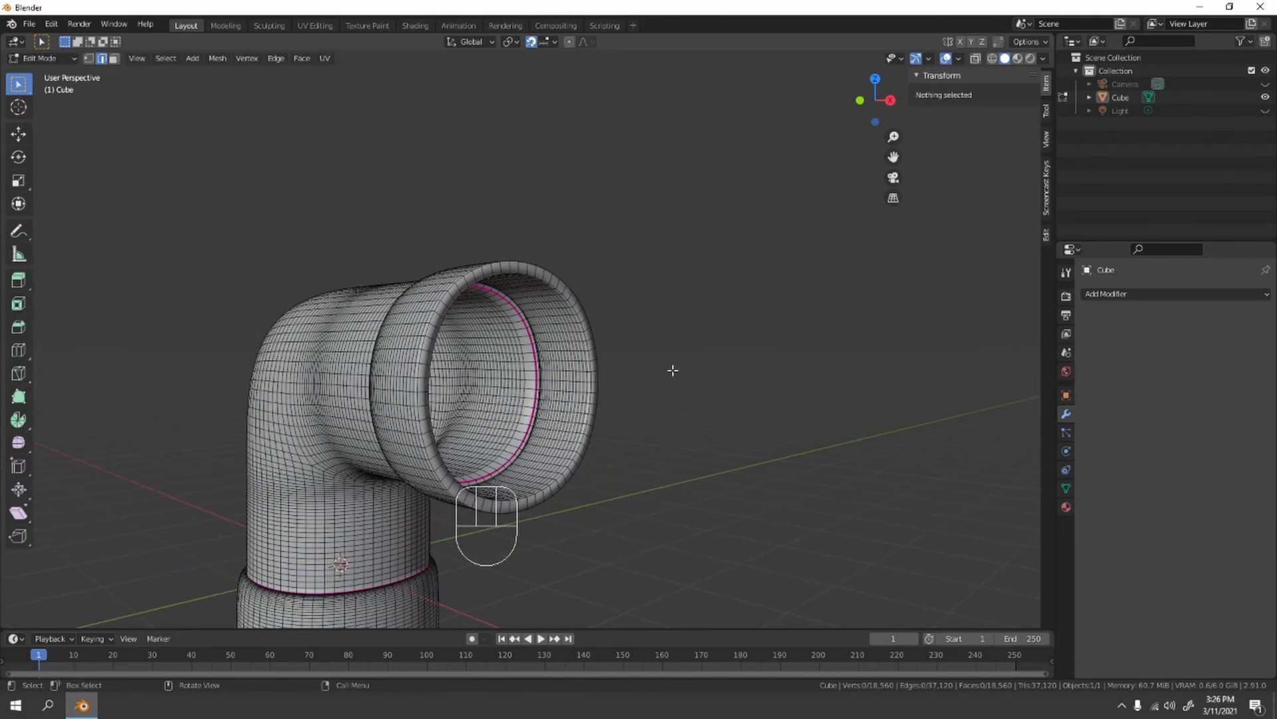
pyautogui.click(1066, 485)
pyautogui.click(1110, 523)
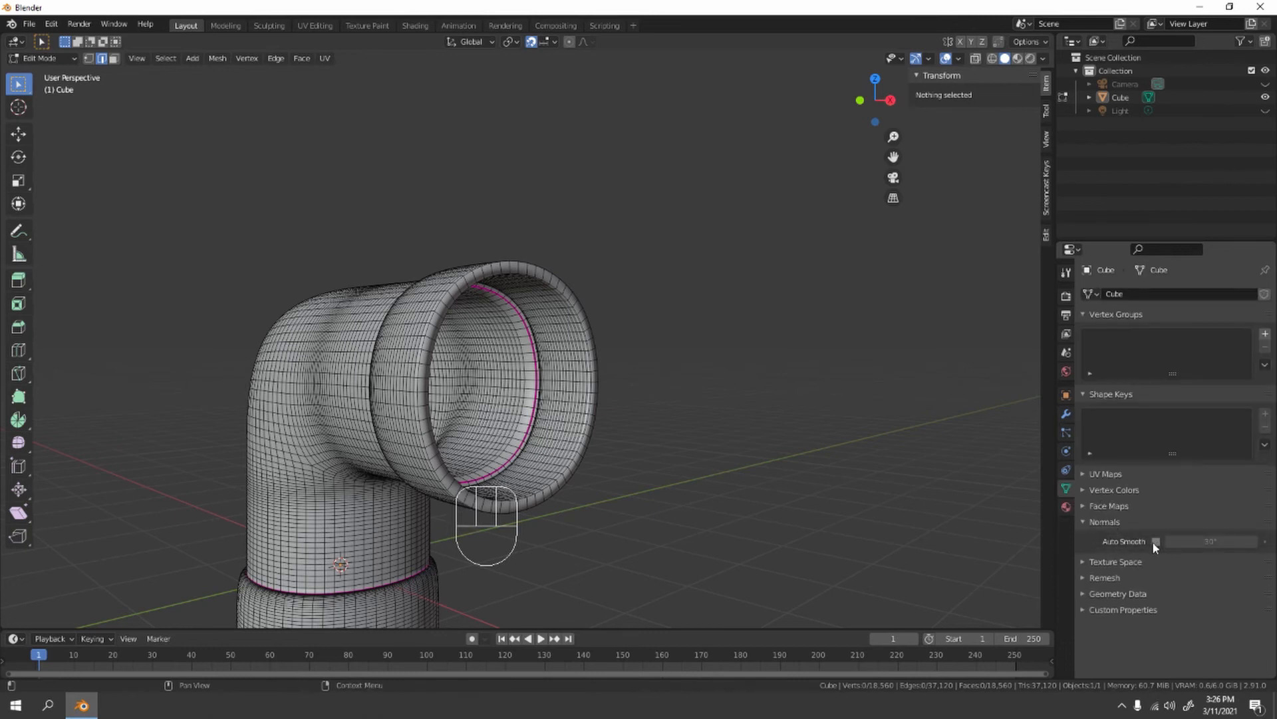
pyautogui.click(1155, 541)
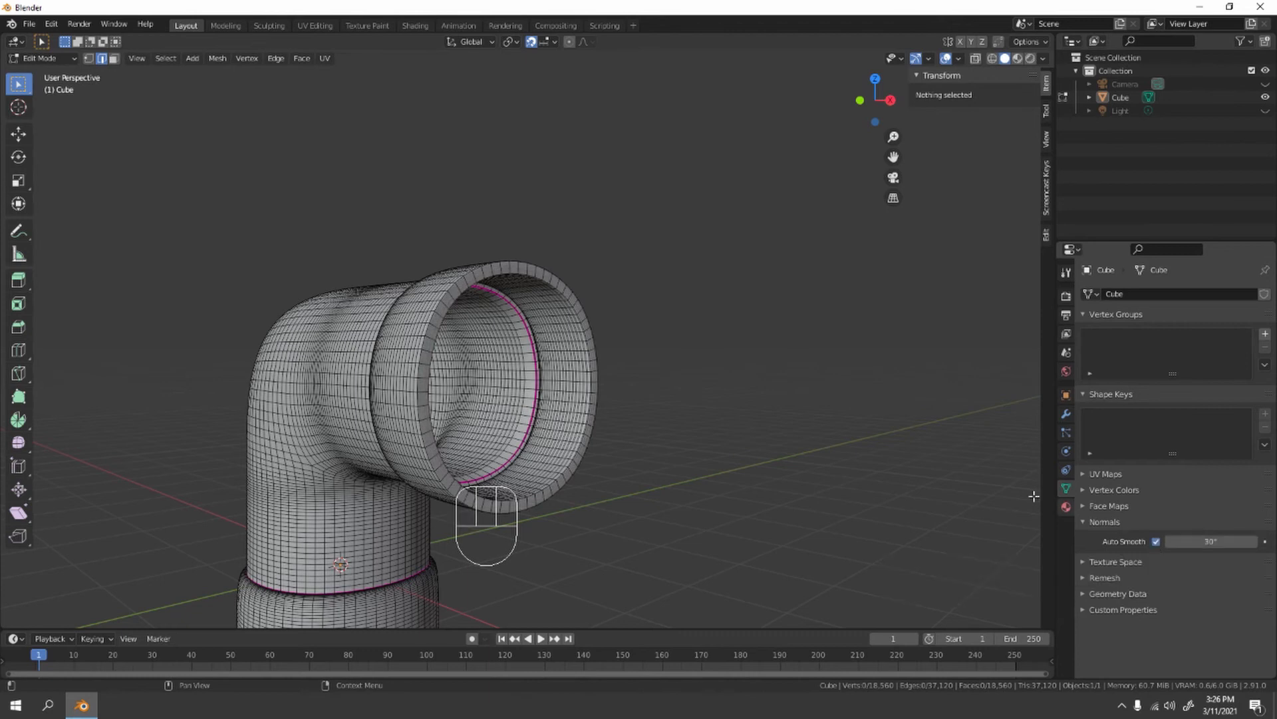
pyautogui.press('Tab')
# Step: Inspect the smoothed elbow from the front and perspective views
pyautogui.moveTo(738, 384)
pyautogui.mouseDown(button='middle')
pyautogui.moveTo(686, 473)
pyautogui.moveTo(741, 421)
pyautogui.mouseUp(button='middle')
pyautogui.scroll(3, 741, 422)
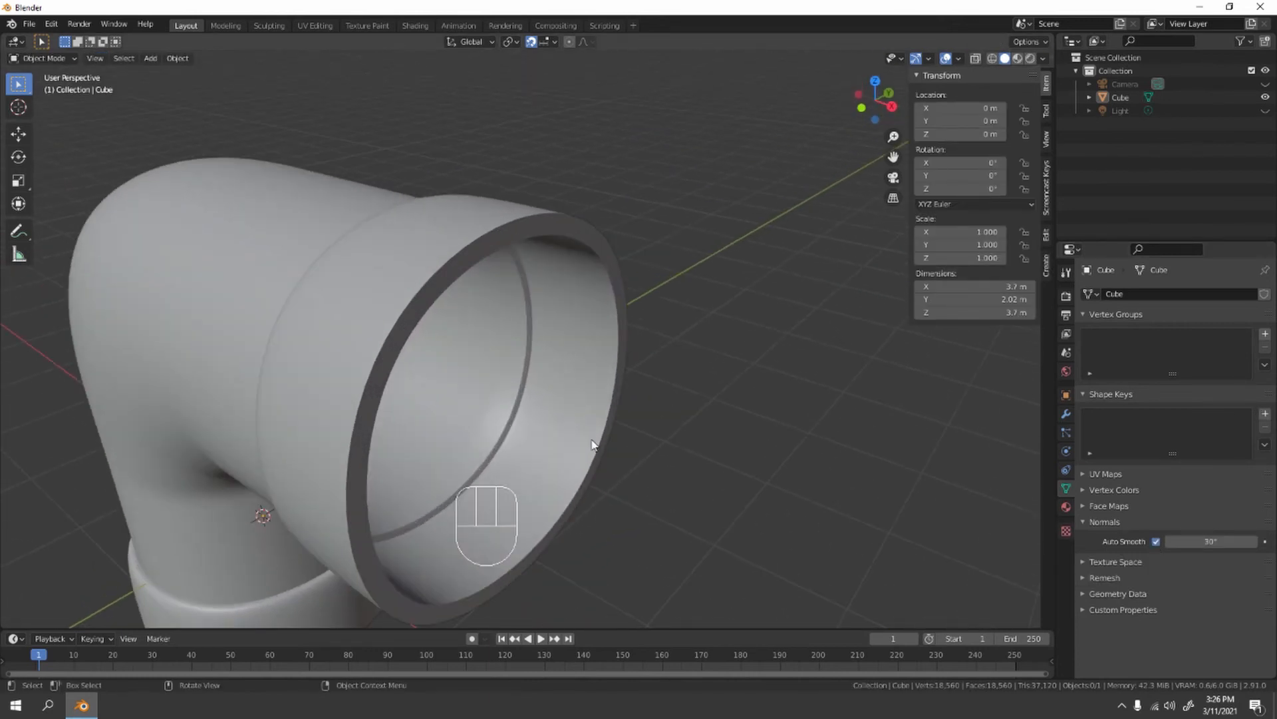
pyautogui.moveTo(653, 438)
pyautogui.mouseDown(button='middle')
pyautogui.moveTo(555, 414)
pyautogui.moveTo(603, 387)
pyautogui.moveTo(549, 293)
pyautogui.mouseUp(button='middle')
pyautogui.scroll(-5, 555, 414)
pyautogui.press('KP_1')
pyautogui.press('Tab')
pyautogui.press('Tab')
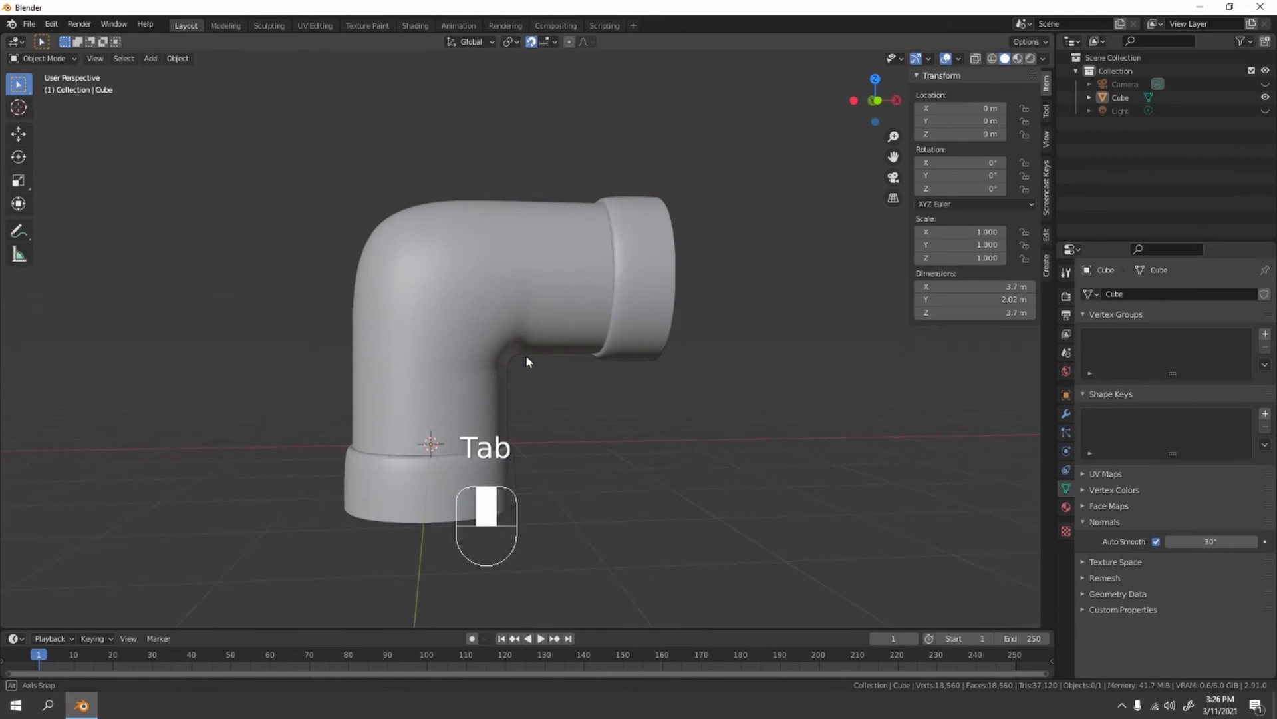
pyautogui.moveTo(527, 359)
pyautogui.mouseDown(button='middle')
pyautogui.moveTo(375, 338)
pyautogui.moveTo(509, 319)
pyautogui.mouseUp(button='middle')
pyautogui.scroll(-3, 509, 320)
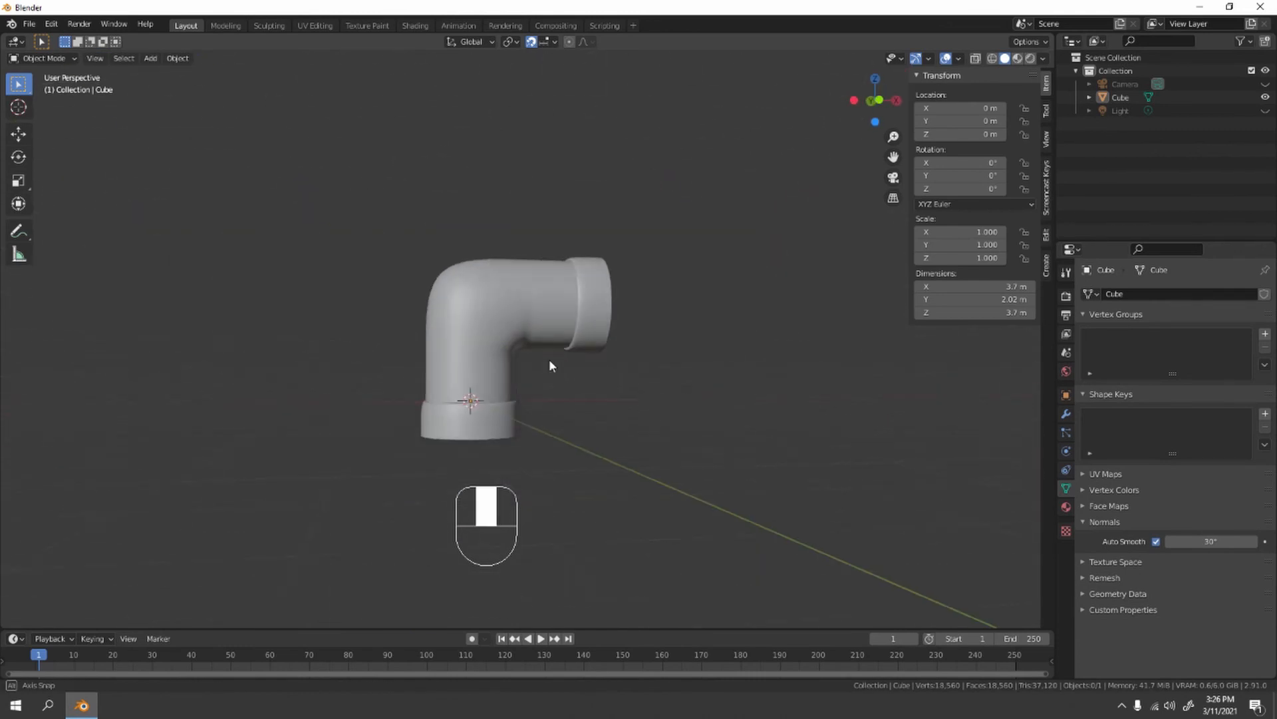
pyautogui.press('KP_1')
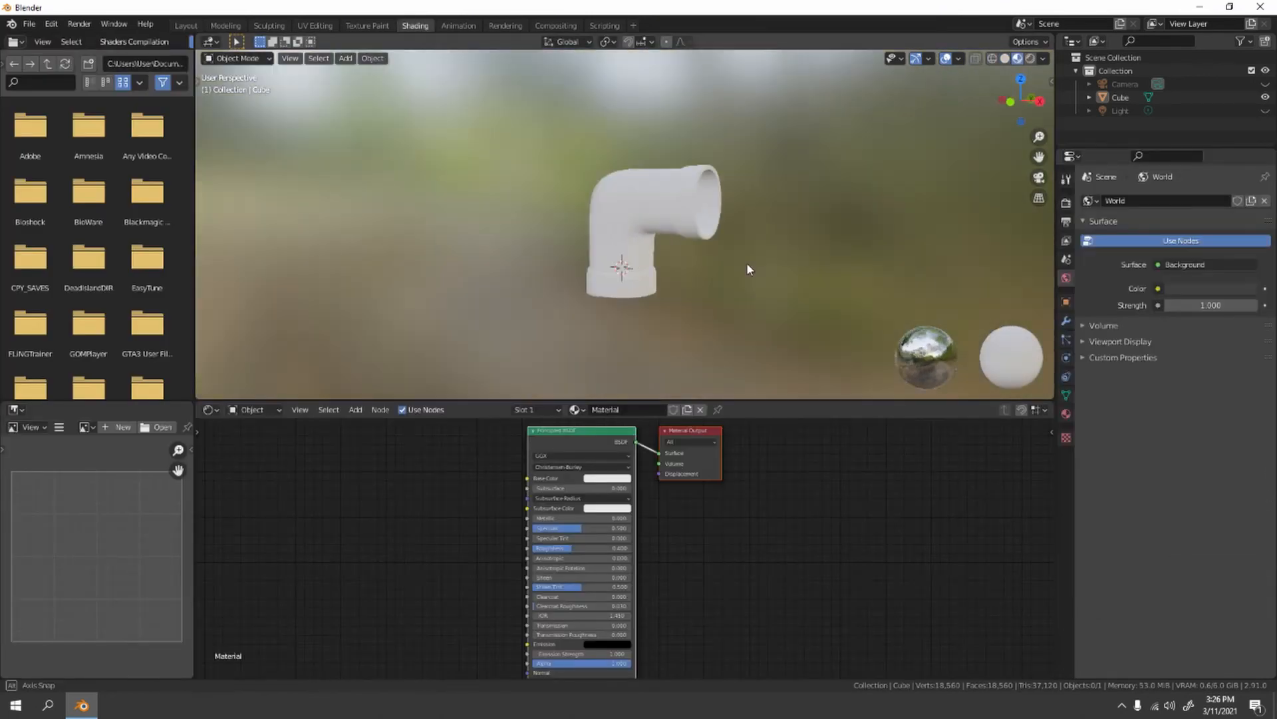
pyautogui.scroll(5, 747, 263)
# Step: Push the pipe material's Base Color value up to pure white
pyautogui.moveTo(765, 257)
pyautogui.keyDown('shift'); pyautogui.mouseDown(button='middle')
pyautogui.moveTo(563, 270)
pyautogui.moveTo(643, 301)
pyautogui.mouseUp(button='middle'); pyautogui.keyUp('shift')
pyautogui.scroll(-3, 564, 270)
pyautogui.scroll(-2, 598, 276)
pyautogui.scroll(3, 643, 297)
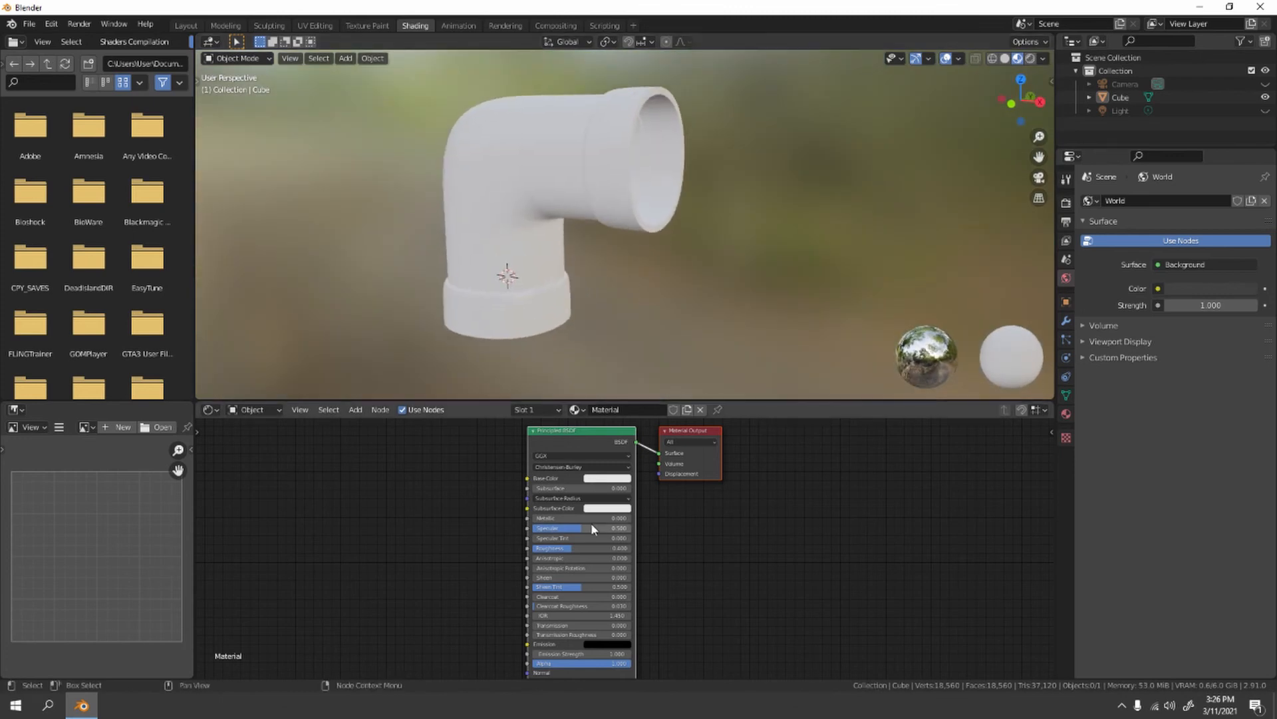
pyautogui.click(598, 480)
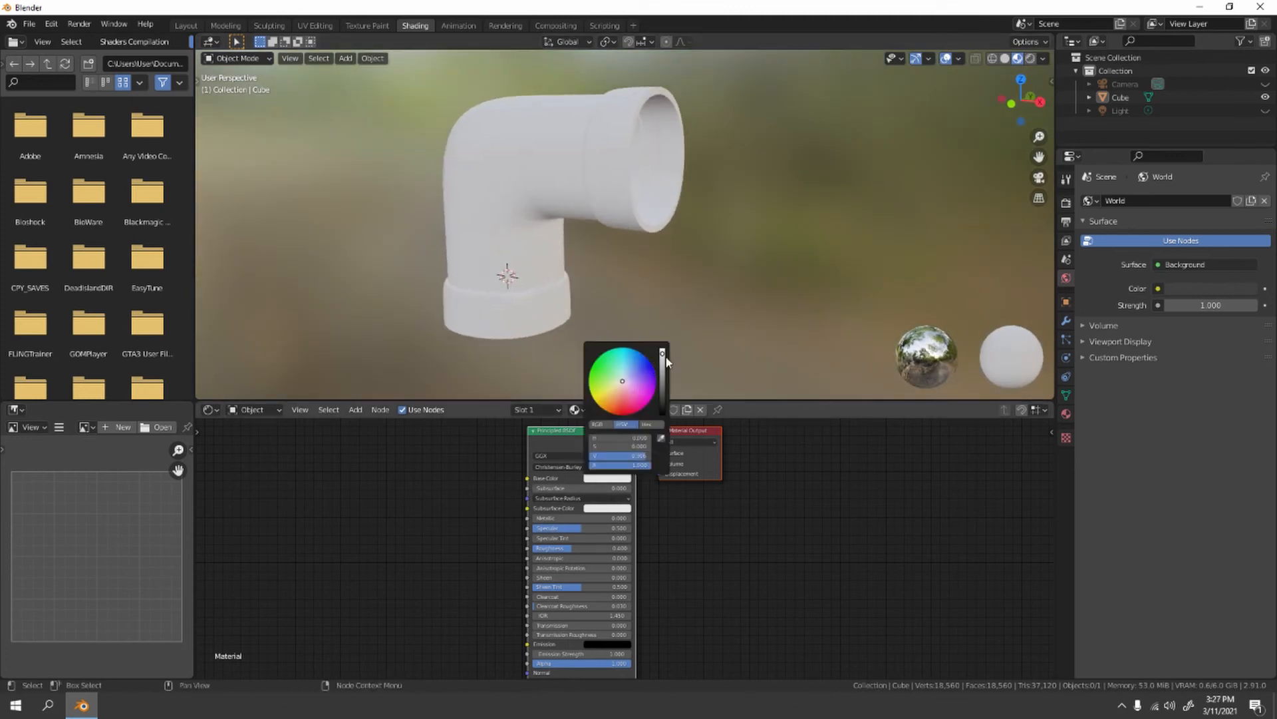
pyautogui.moveTo(665, 356)
pyautogui.mouseDown()
pyautogui.moveTo(662, 376)
pyautogui.moveTo(663, 352)
pyautogui.mouseUp()
pyautogui.keyDown('shift'); pyautogui.moveTo(452, 575); pyautogui.dragTo(588, 519, button='middle'); pyautogui.keyUp('shift')
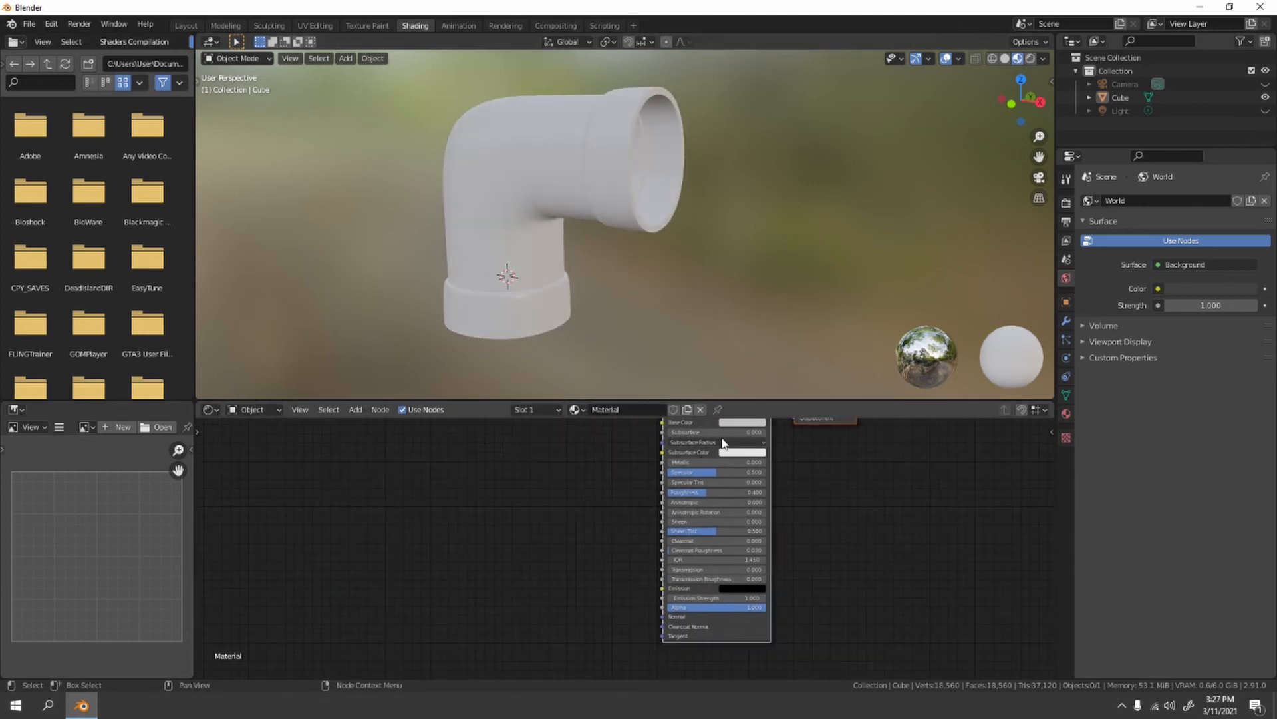
pyautogui.click(736, 424)
pyautogui.moveTo(794, 319); pyautogui.dragTo(795, 300)
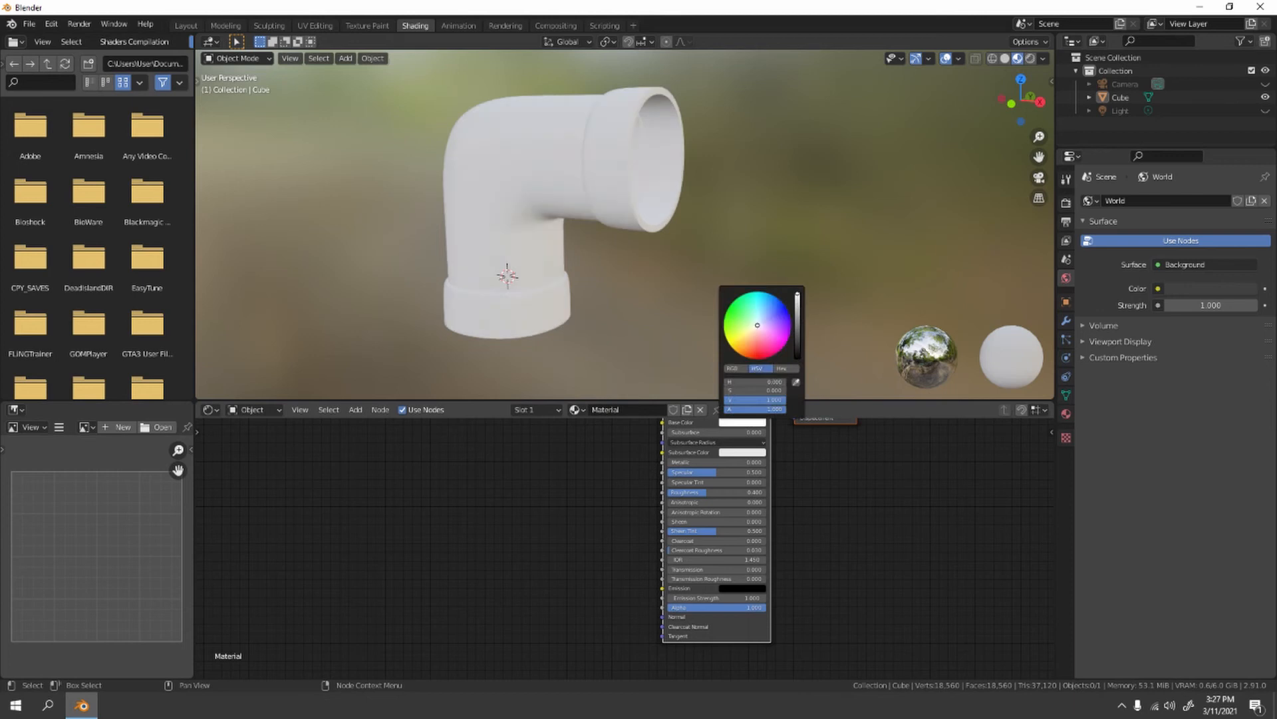
pyautogui.scroll(2, 577, 554)
pyautogui.hotkey('shift', 'a')
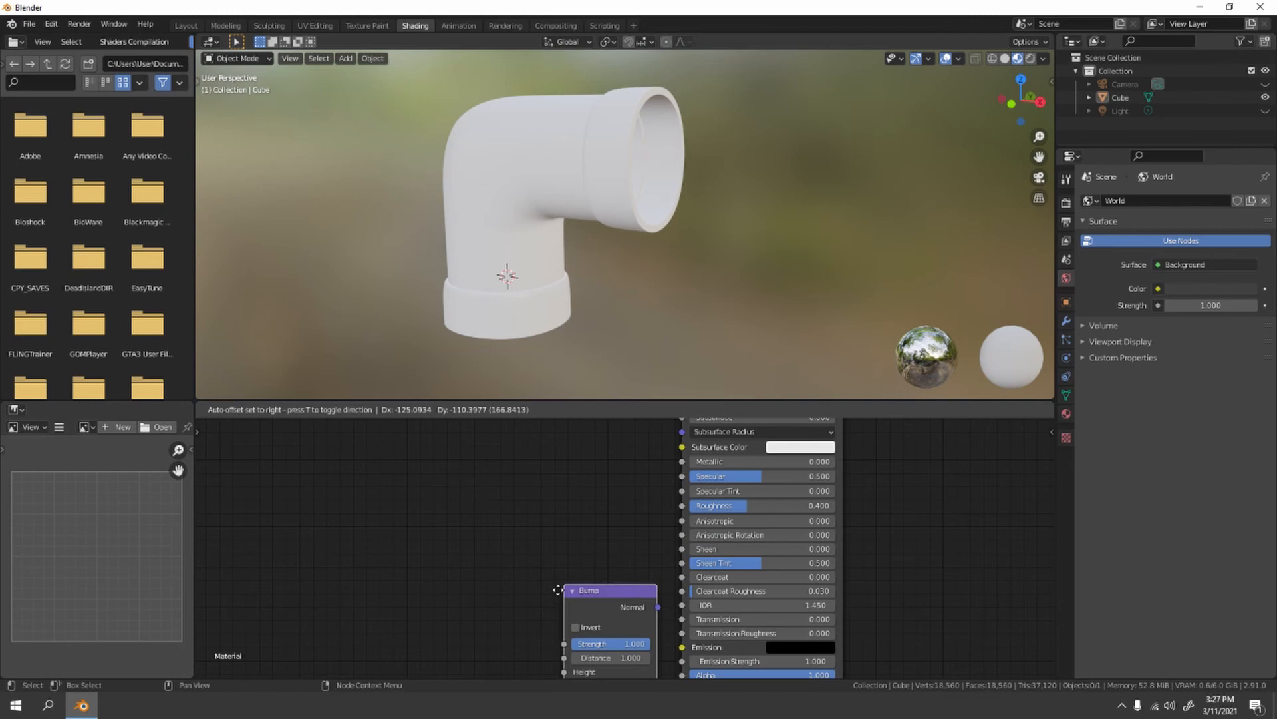
# Step: Place a Bump node and connect its Normal output to the Principled BSDF Normal input
pyautogui.click(558, 590)
pyautogui.moveTo(563, 607); pyautogui.dragTo(517, 523, button='middle')
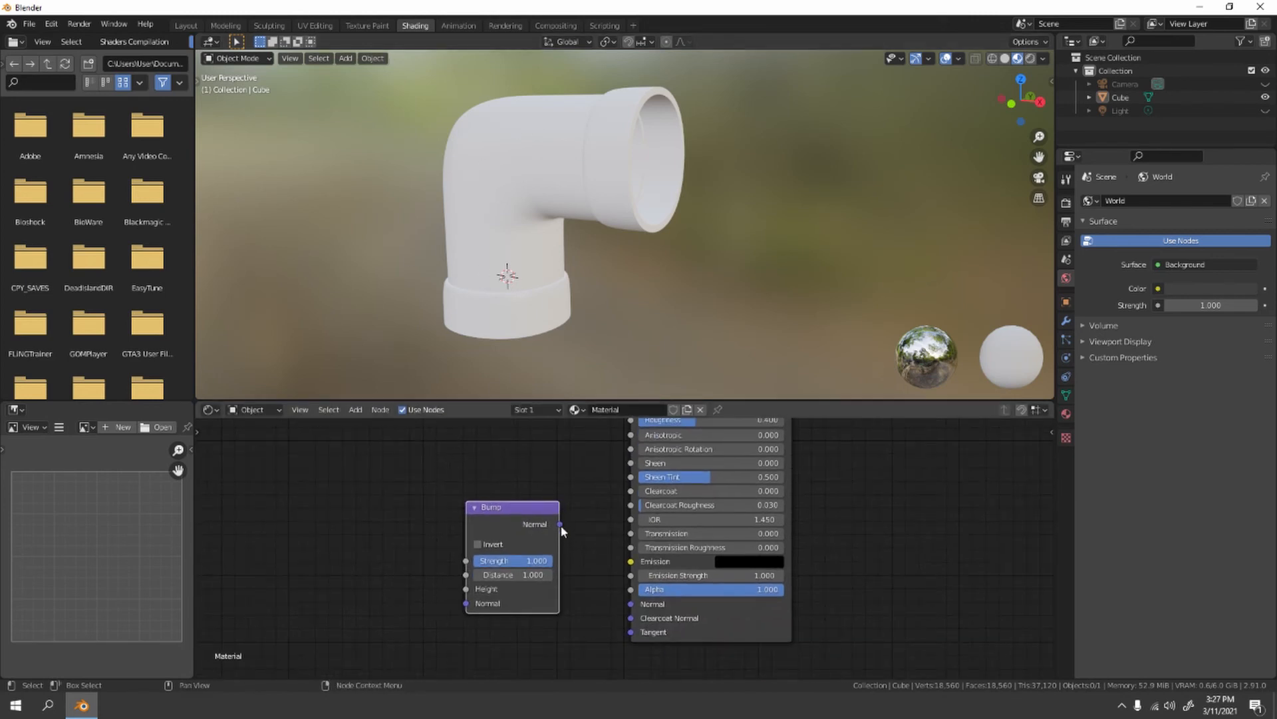
pyautogui.moveTo(560, 524); pyautogui.dragTo(580, 566)
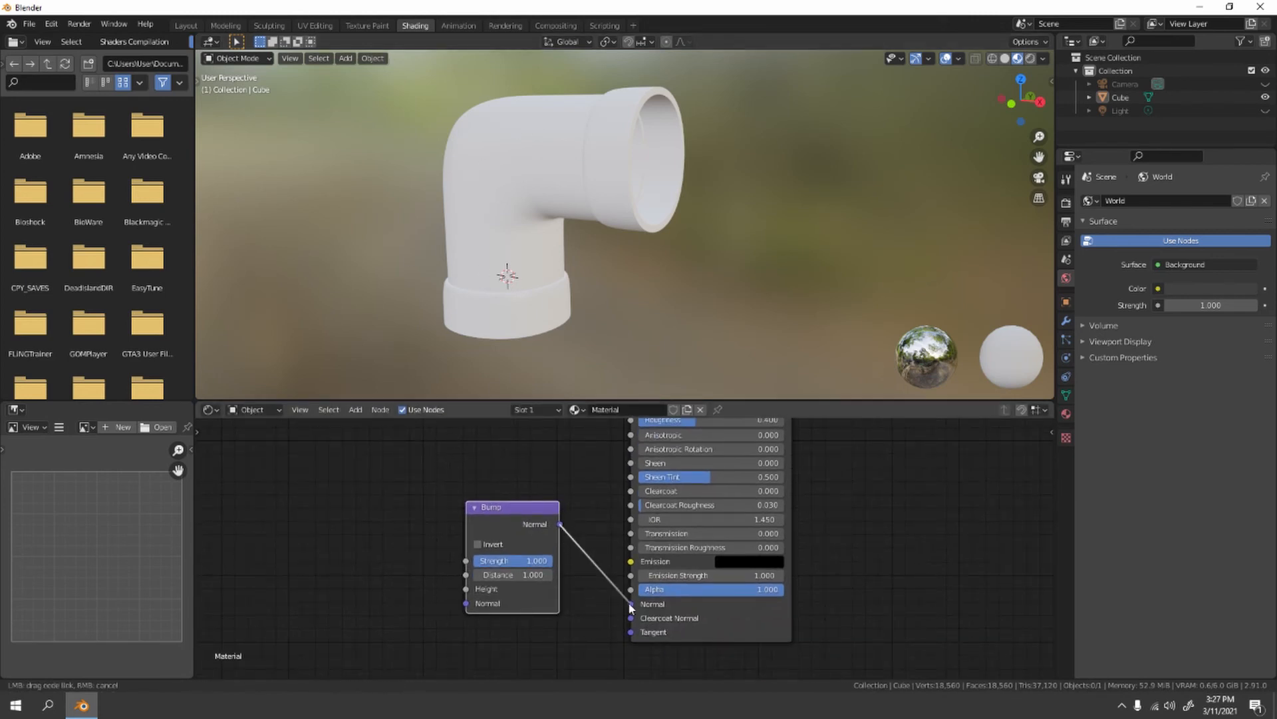
pyautogui.moveTo(631, 606); pyautogui.dragTo(630, 604)
pyautogui.moveTo(449, 615)
pyautogui.mouseDown(button='middle')
pyautogui.moveTo(551, 524)
pyautogui.moveTo(569, 542)
pyautogui.mouseUp(button='middle')
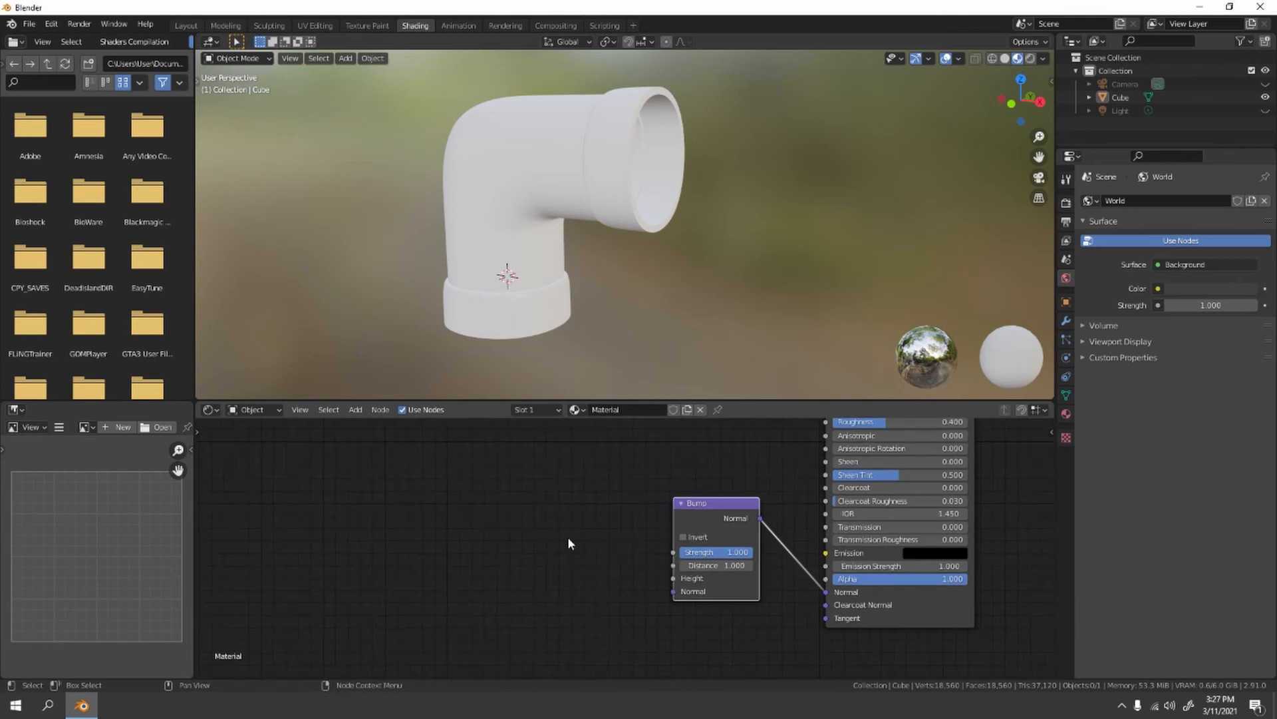
pyautogui.scroll(1, 569, 543)
pyautogui.hotkey('shift', 'a')
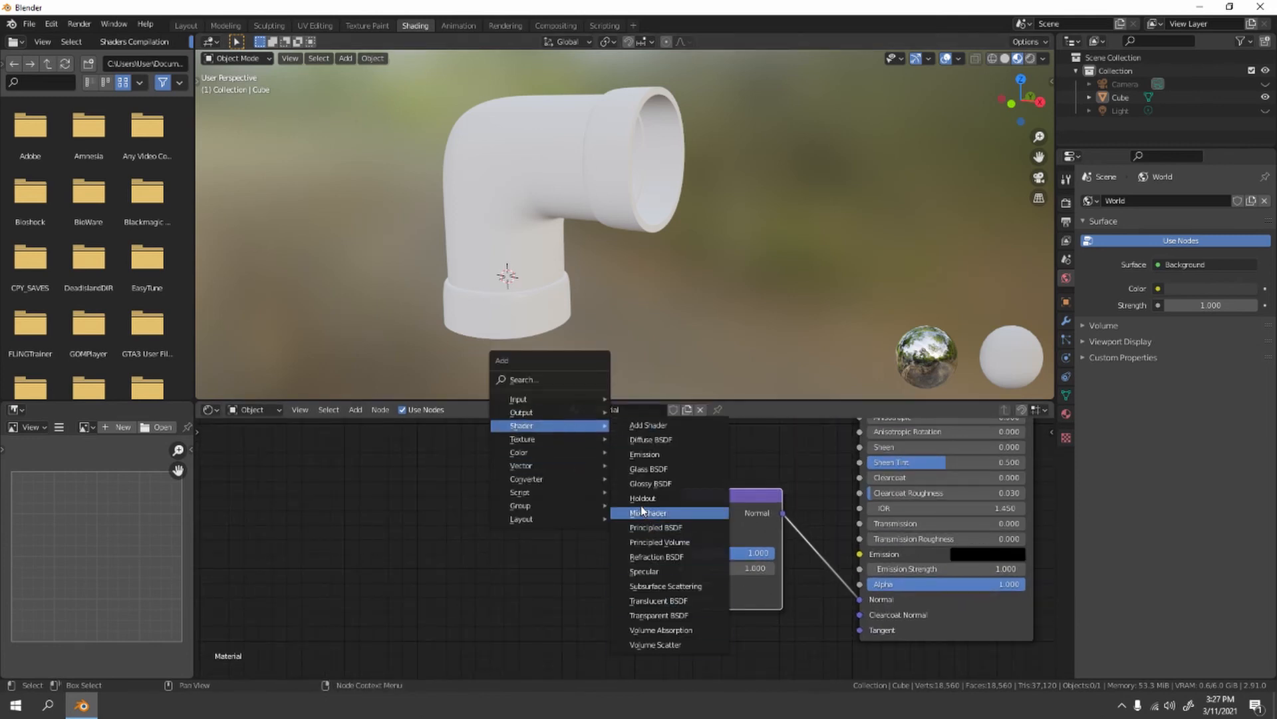
pyautogui.moveTo(546, 439)
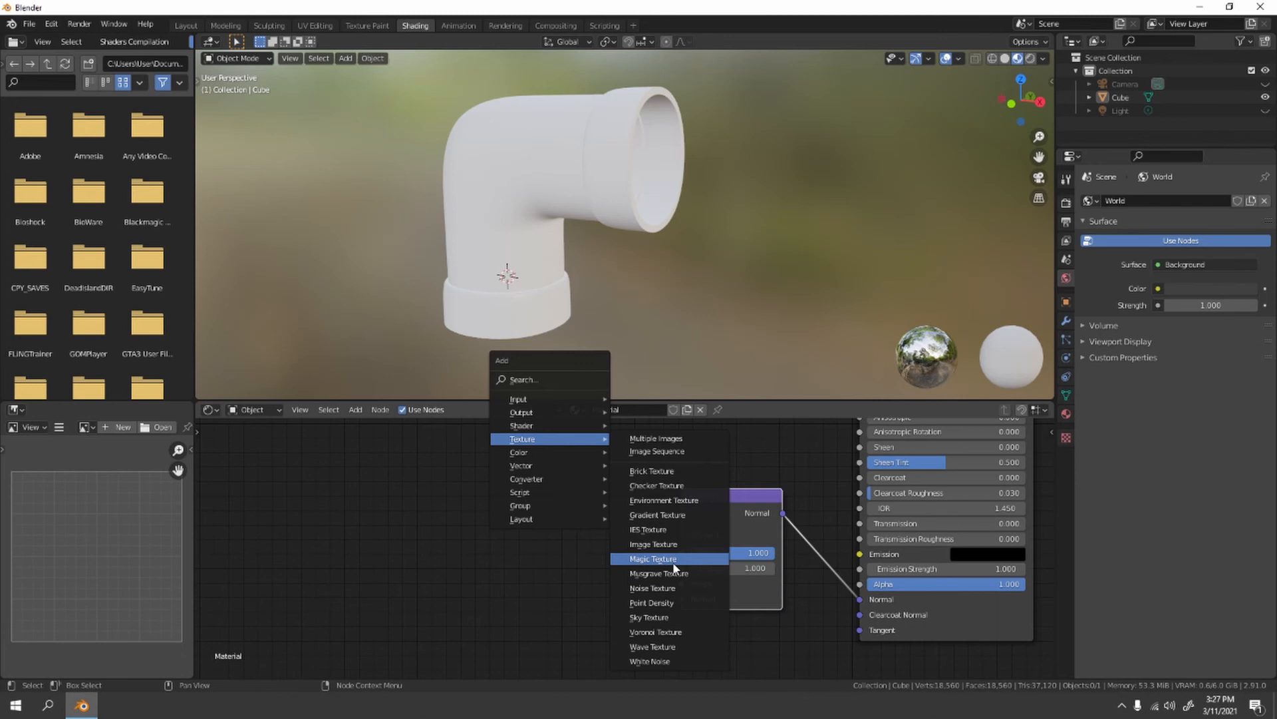
# Step: Add a Noise Texture node and feed its Fac output into the Bump Height
pyautogui.click(656, 588)
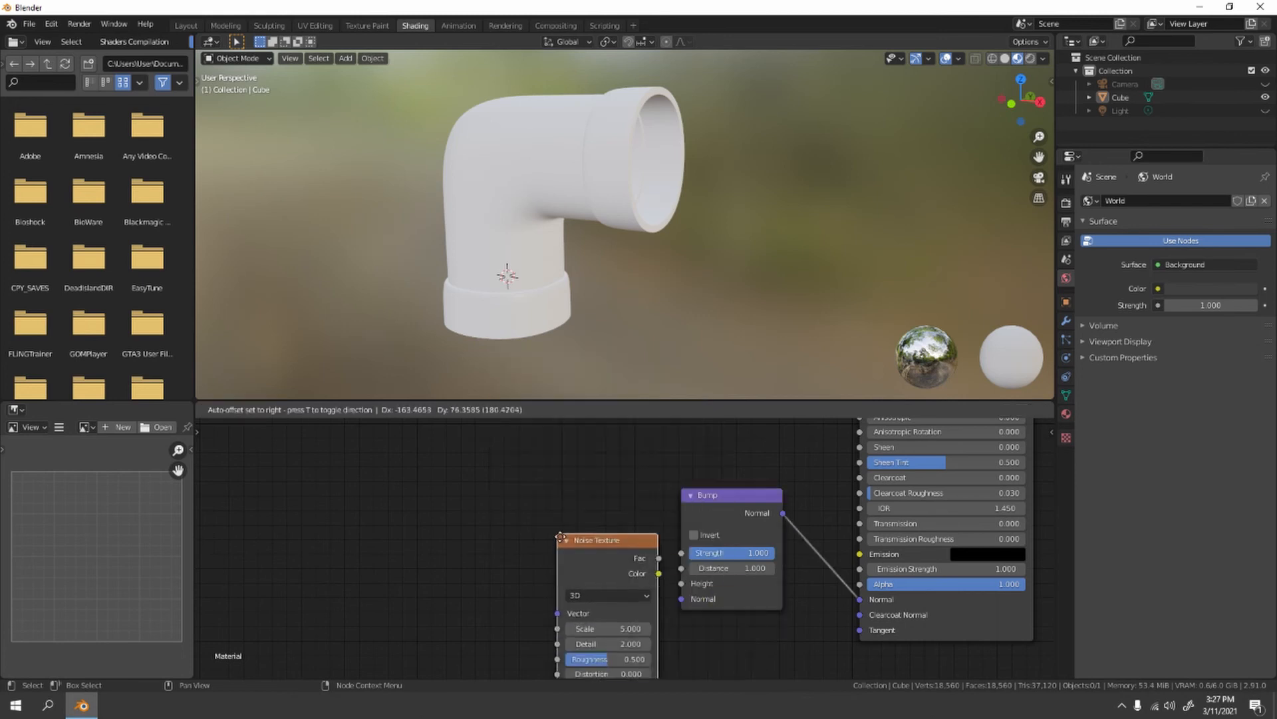
pyautogui.click(489, 455)
pyautogui.scroll(2, 535, 449)
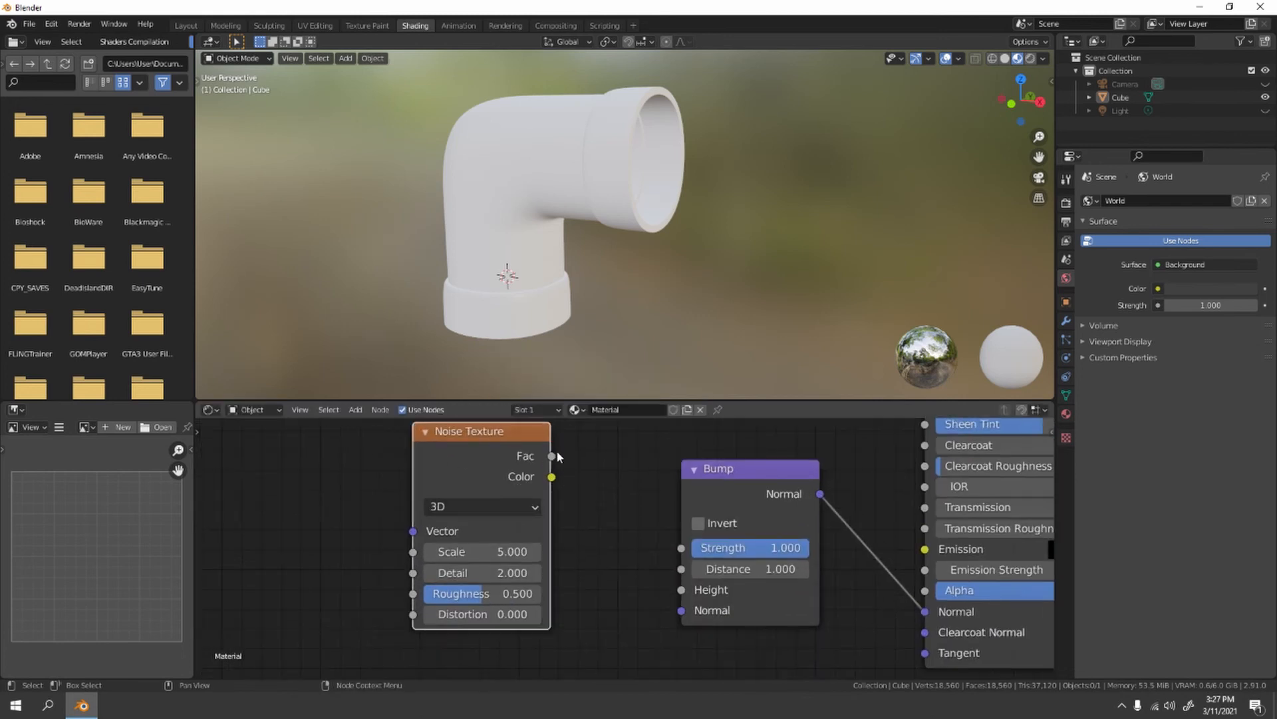
pyautogui.moveTo(554, 455); pyautogui.dragTo(677, 591)
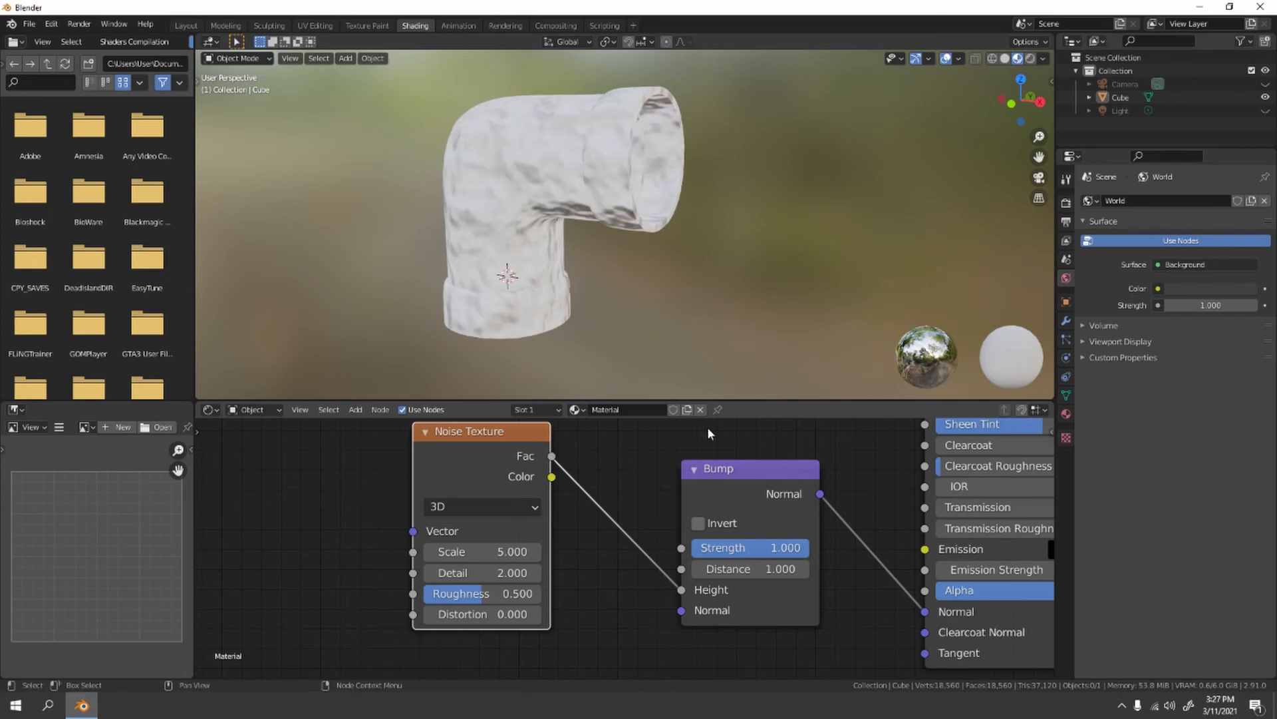
pyautogui.moveTo(689, 211); pyautogui.dragTo(603, 389, button='middle')
pyautogui.scroll(3, 689, 176)
pyautogui.scroll(3, 724, 247)
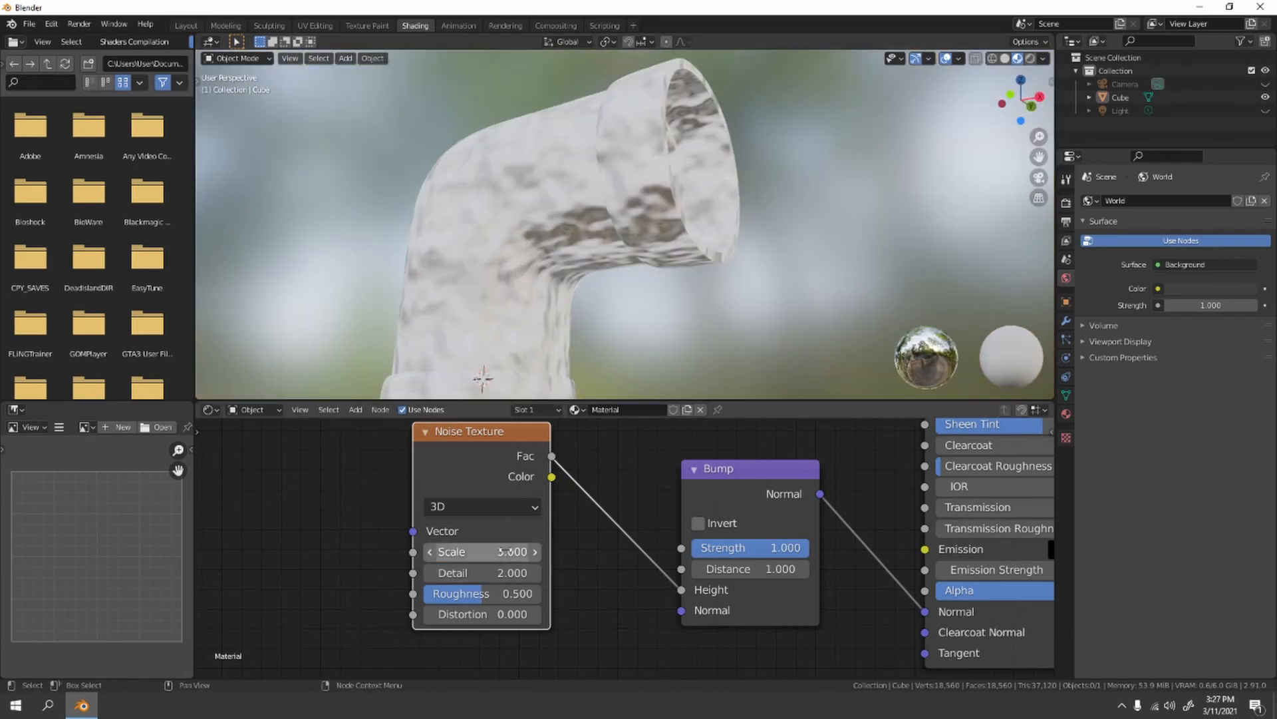
# Step: Raise the noise Detail to 16 and Roughness to 1.000 for finer bumps
pyautogui.moveTo(510, 572); pyautogui.dragTo(559, 573)
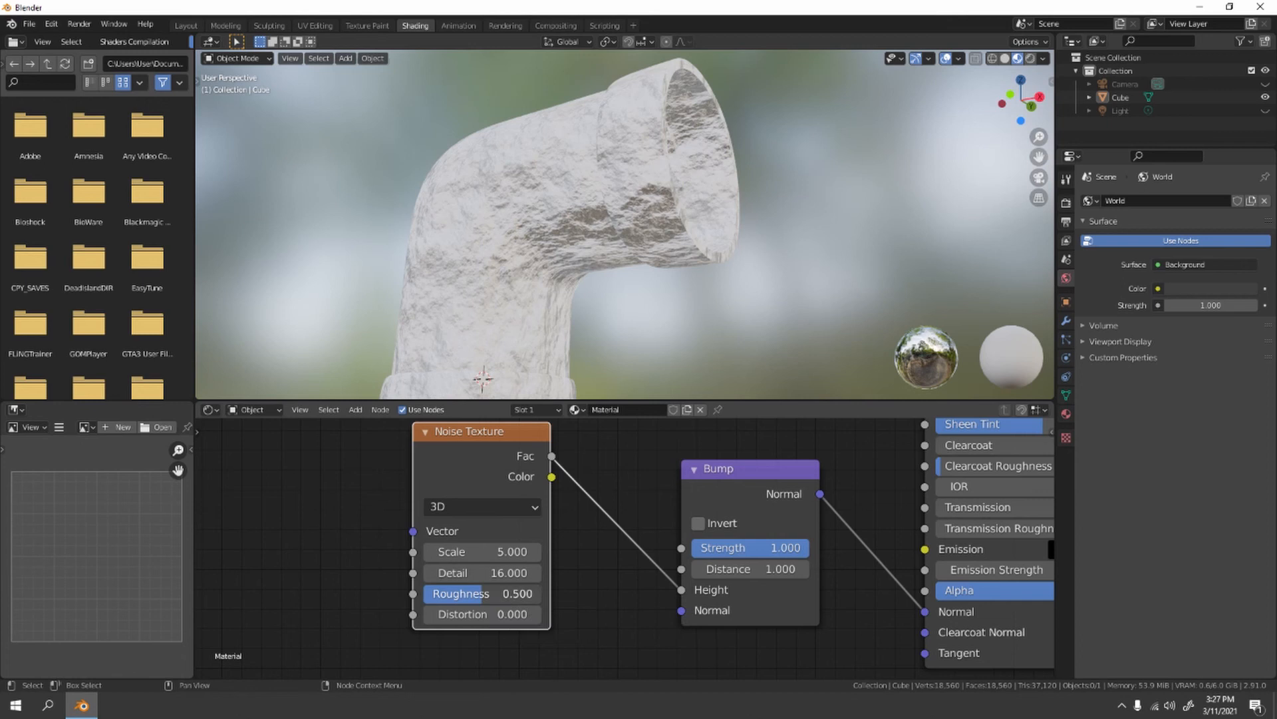
pyautogui.moveTo(479, 593)
pyautogui.mouseDown()
pyautogui.moveTo(429, 592)
pyautogui.moveTo(539, 593)
pyautogui.mouseUp()
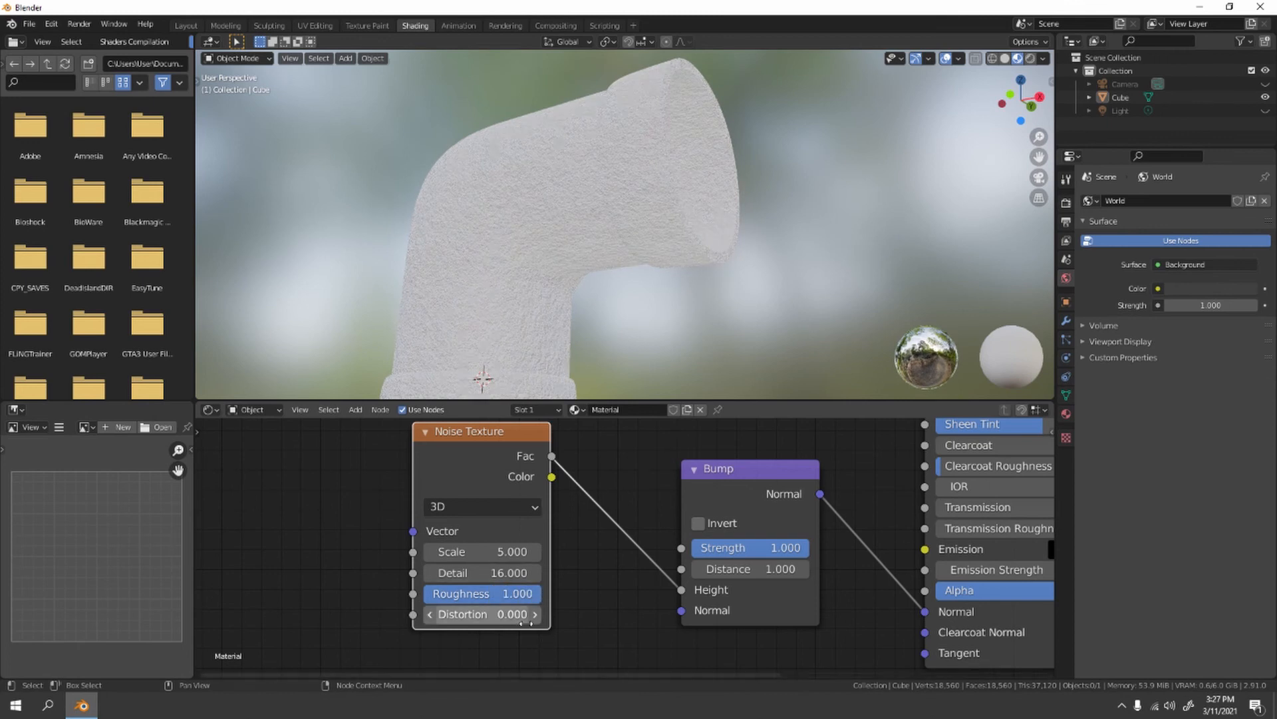
pyautogui.scroll(3, 655, 199)
pyautogui.scroll(-3, 656, 205)
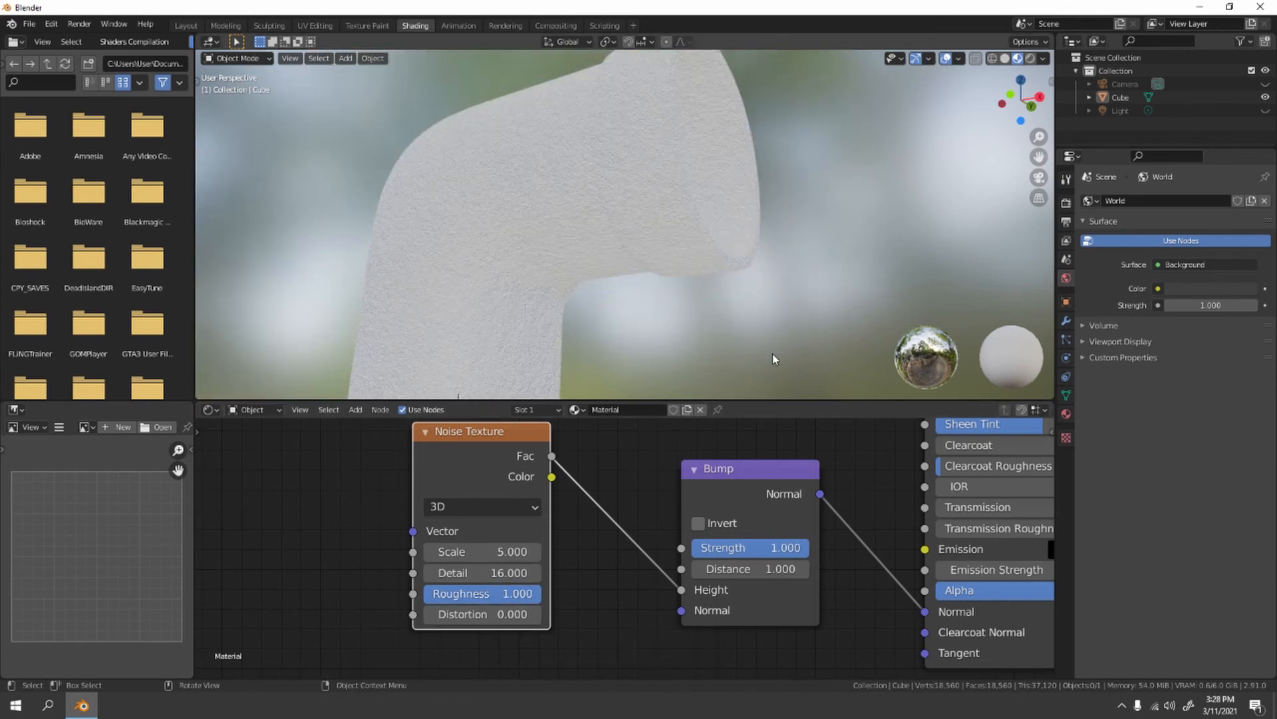
pyautogui.moveTo(772, 354)
pyautogui.mouseDown(button='middle')
pyautogui.moveTo(726, 250)
pyautogui.moveTo(711, 284)
pyautogui.moveTo(728, 371)
pyautogui.mouseUp(button='middle')
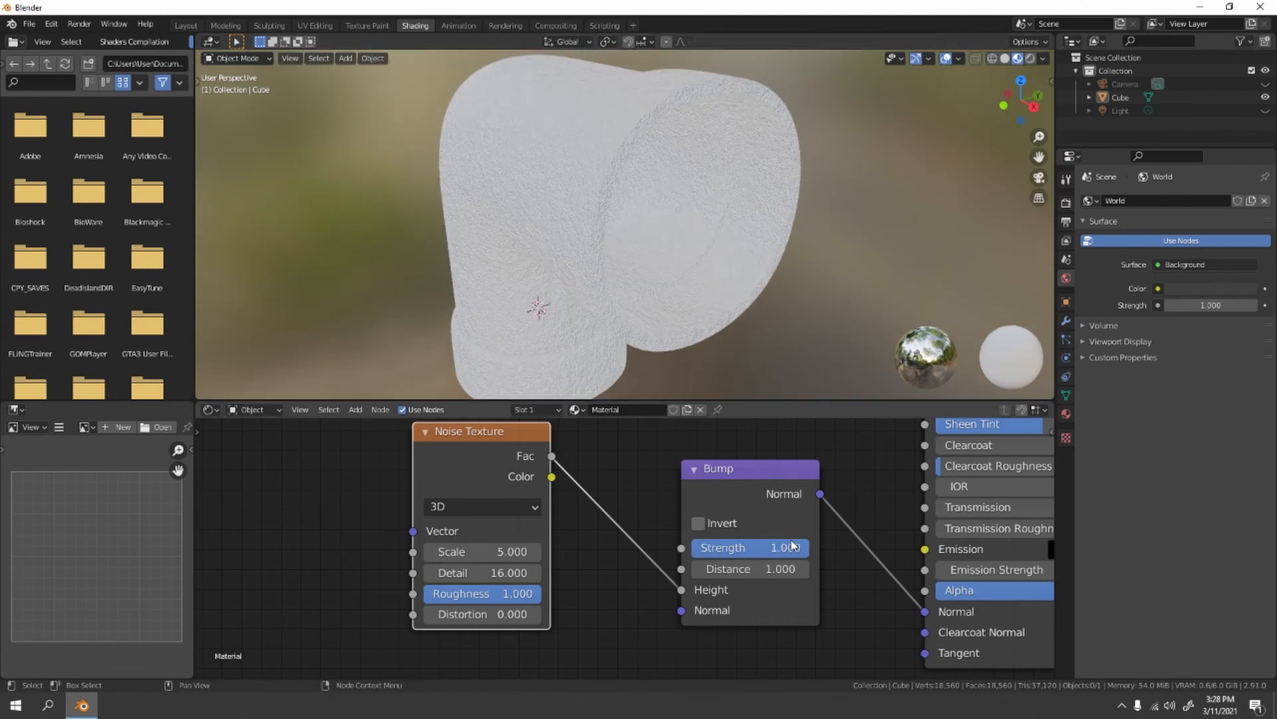
pyautogui.scroll(4, 799, 300)
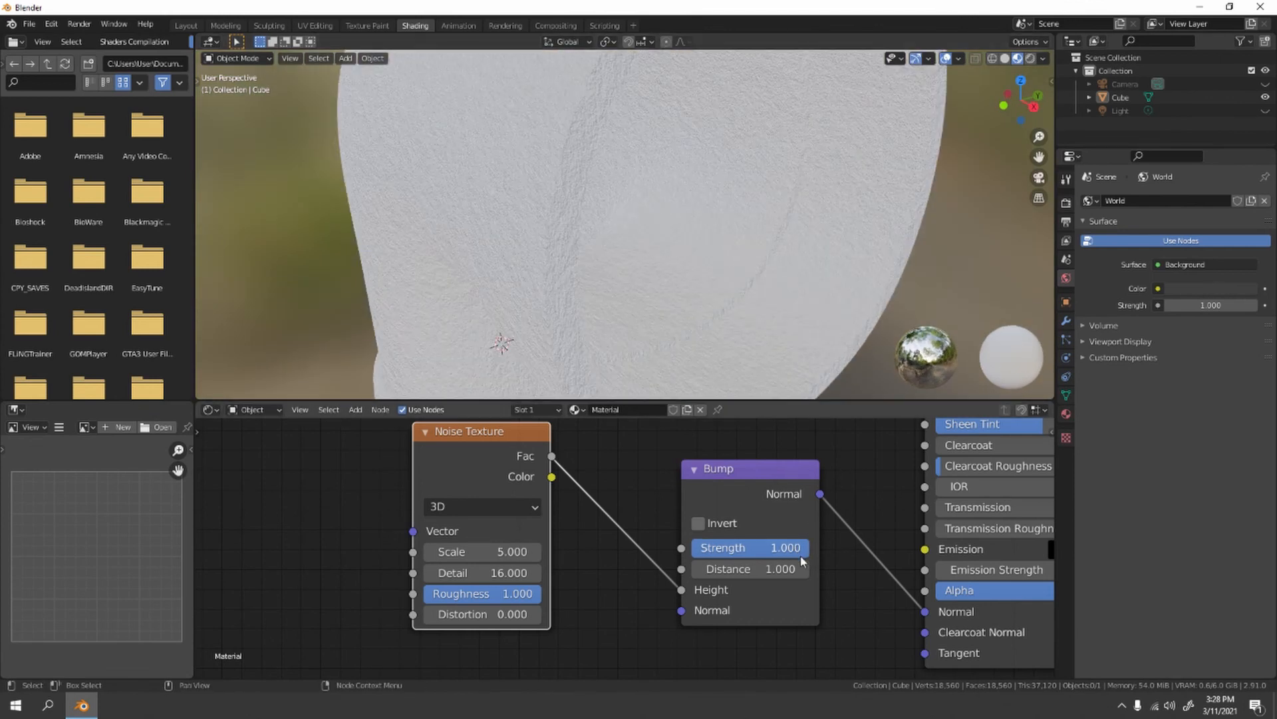
# Step: Lower the Bump node's Strength to 0.100 so the surface bumps become subtle
pyautogui.moveTo(800, 554); pyautogui.dragTo(735, 554)
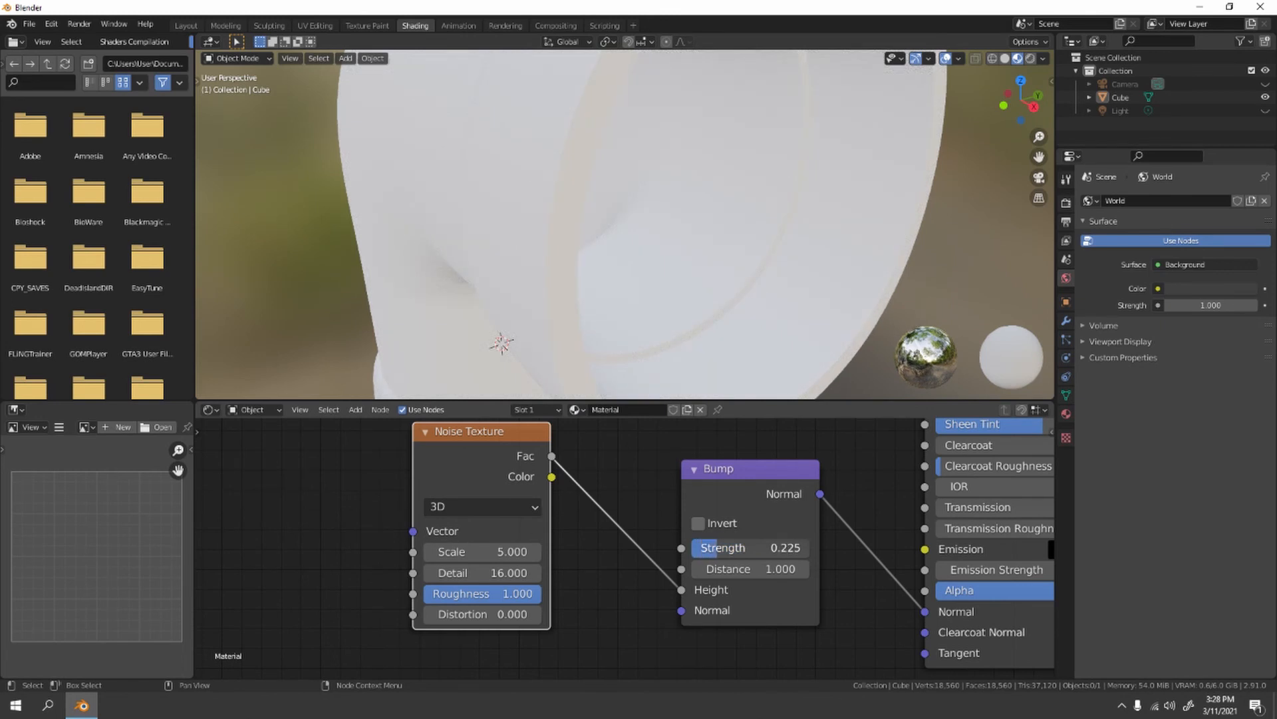
pyautogui.moveTo(754, 282); pyautogui.dragTo(739, 184, button='middle')
pyautogui.scroll(2, 739, 185)
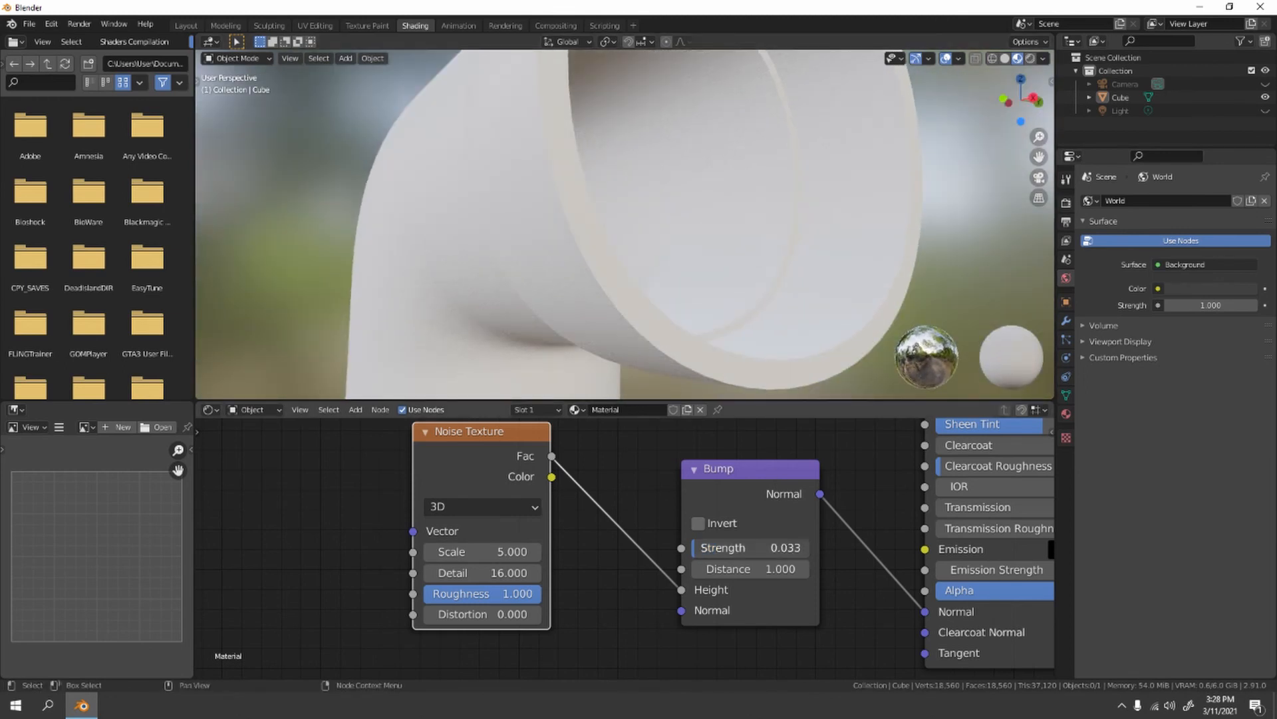
pyautogui.scroll(-2, 350, 220)
pyautogui.moveTo(351, 220); pyautogui.dragTo(515, 262, button='middle')
pyautogui.scroll(3, 516, 262)
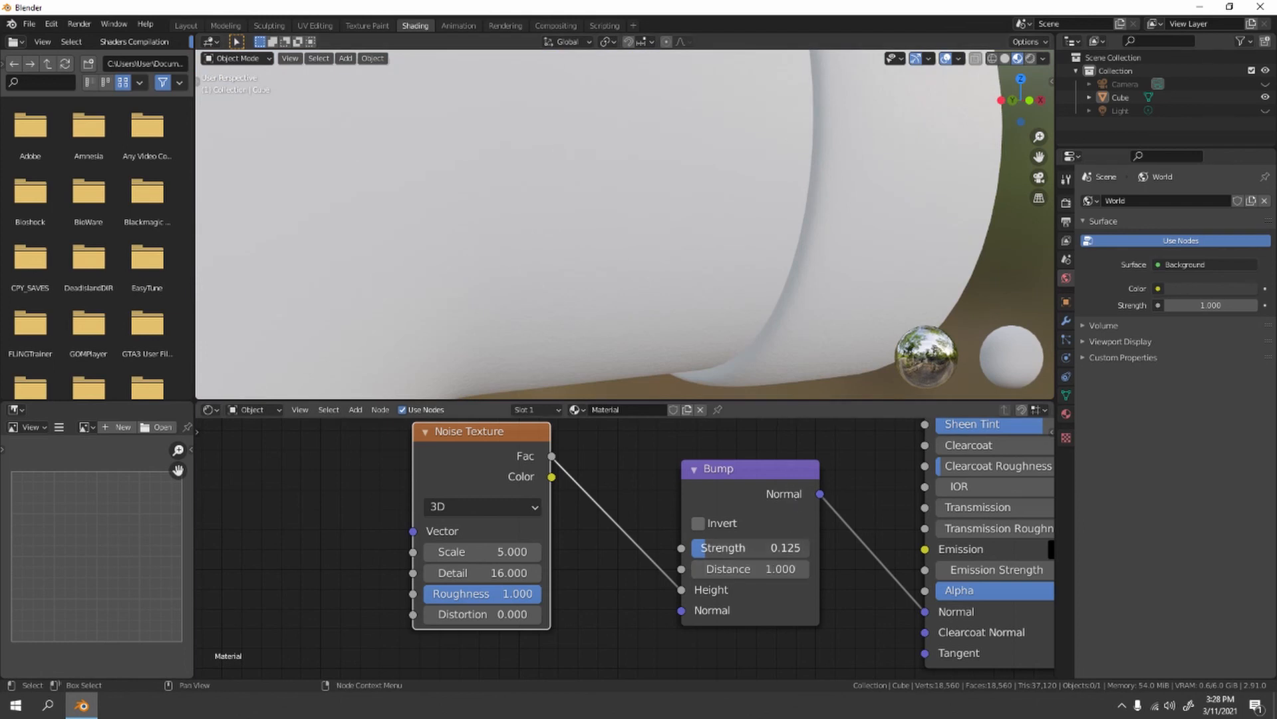
pyautogui.click(786, 548)
pyautogui.write('0.100')
pyautogui.press('Return')
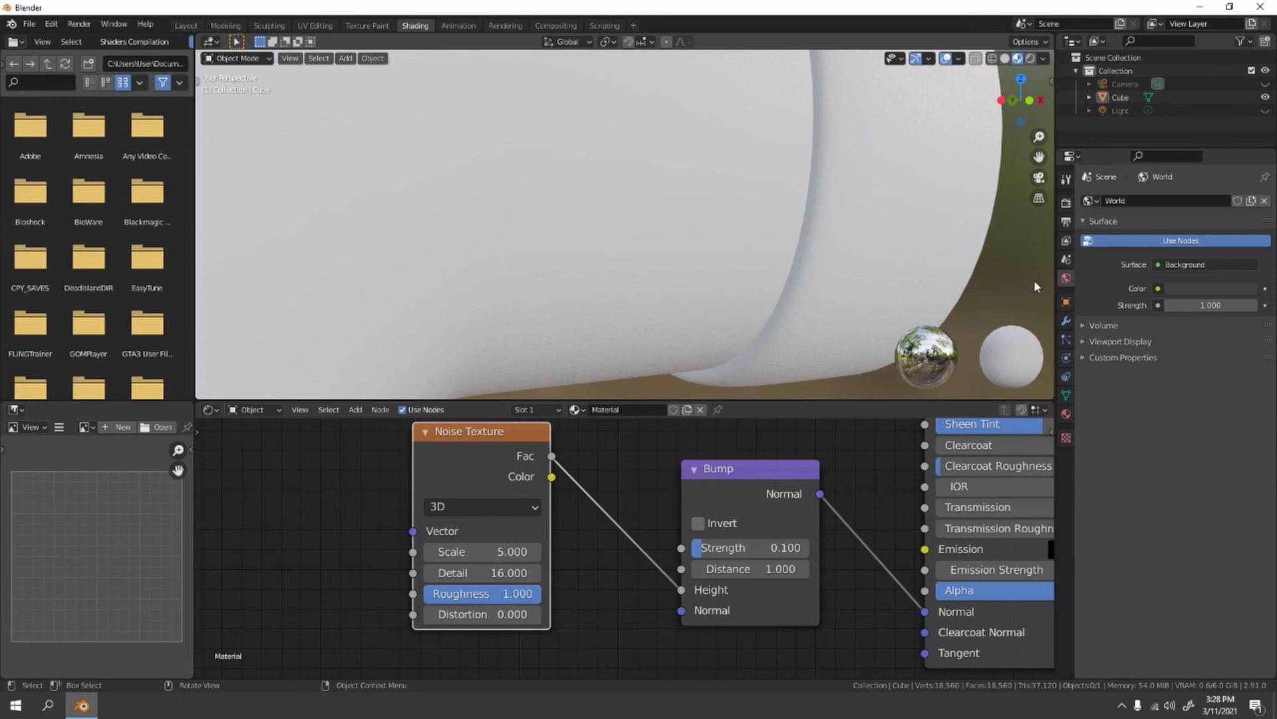
pyautogui.scroll(-3, 794, 311)
pyautogui.moveTo(783, 289)
pyautogui.mouseDown(button='middle')
pyautogui.moveTo(625, 253)
pyautogui.moveTo(591, 324)
pyautogui.moveTo(687, 342)
pyautogui.mouseUp(button='middle')
pyautogui.scroll(5, 606, 222)
pyautogui.scroll(-4, 606, 221)
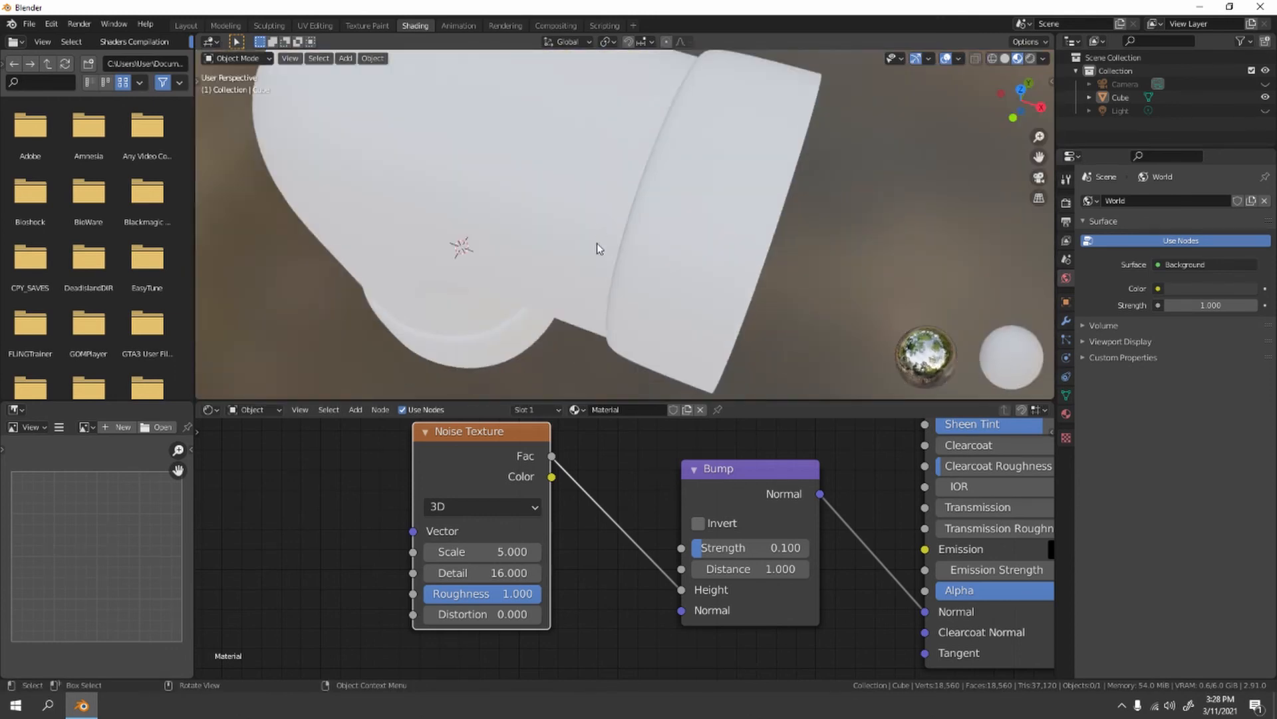
pyautogui.moveTo(599, 246)
pyautogui.mouseDown(button='middle')
pyautogui.moveTo(693, 173)
pyautogui.moveTo(722, 293)
pyautogui.mouseUp(button='middle')
# Step: Set the Principled BSDF Specular to 0 and Roughness to 1.000 for a matte finish
pyautogui.moveTo(935, 528); pyautogui.dragTo(671, 624, button='middle')
pyautogui.scroll(5, 669, 264)
pyautogui.scroll(-5, 669, 264)
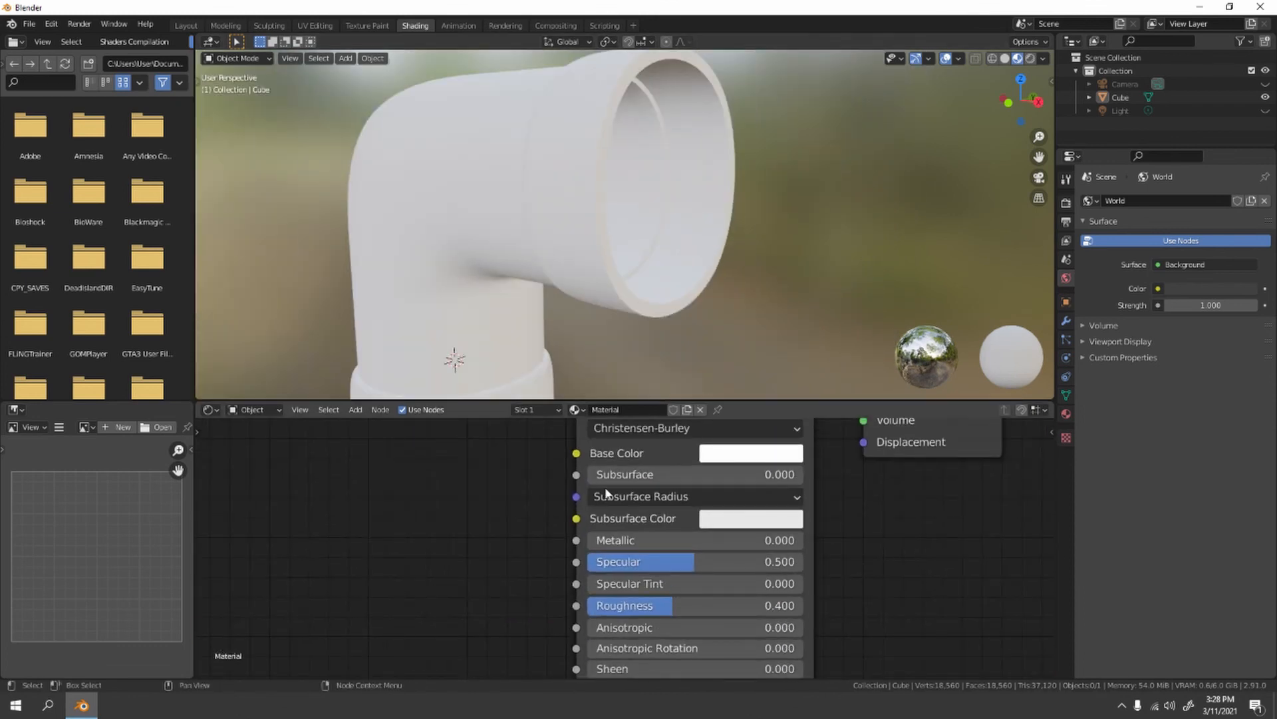
pyautogui.moveTo(705, 556)
pyautogui.mouseDown()
pyautogui.moveTo(600, 556)
pyautogui.moveTo(804, 561)
pyautogui.moveTo(589, 561)
pyautogui.mouseUp()
pyautogui.moveTo(679, 606)
pyautogui.mouseDown()
pyautogui.moveTo(588, 606)
pyautogui.moveTo(805, 606)
pyautogui.mouseUp()
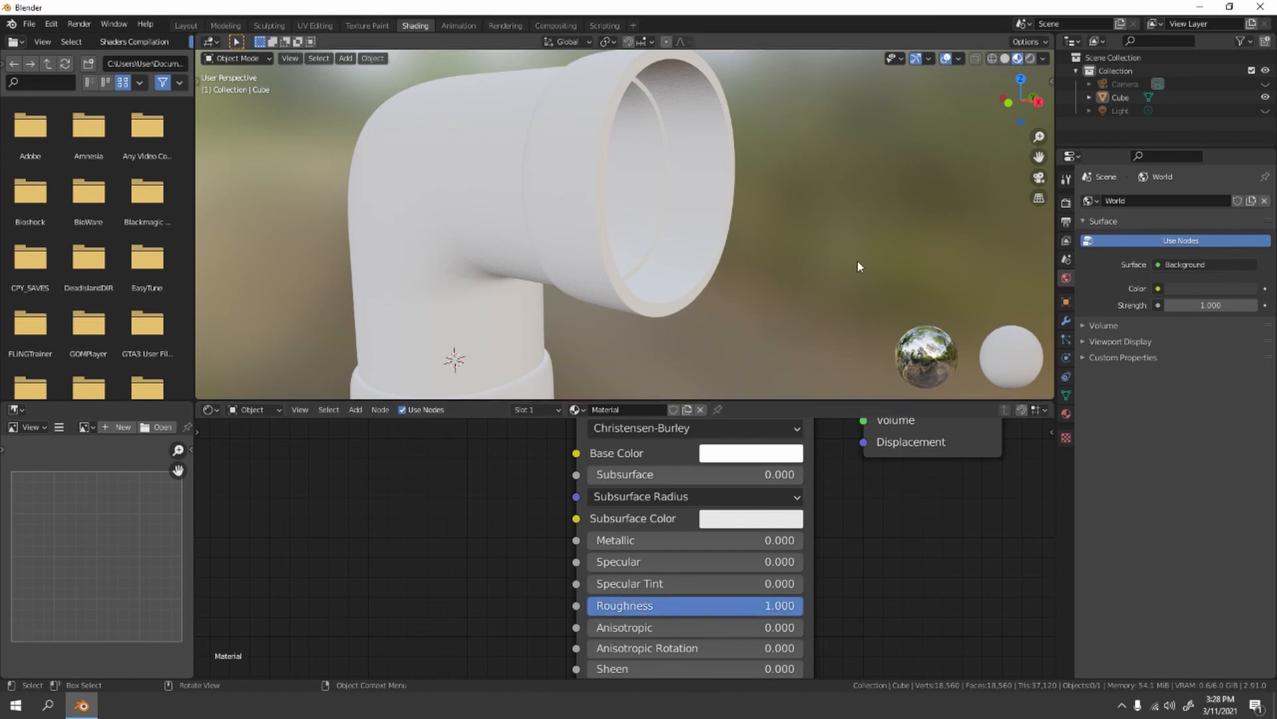
pyautogui.scroll(-5, 857, 261)
pyautogui.moveTo(857, 260)
pyautogui.mouseDown(button='middle')
pyautogui.moveTo(677, 257)
pyautogui.moveTo(790, 272)
pyautogui.moveTo(751, 133)
pyautogui.moveTo(679, 229)
pyautogui.mouseUp(button='middle')
pyautogui.scroll(3, 678, 228)
pyautogui.moveTo(711, 321)
pyautogui.mouseDown(button='middle')
pyautogui.moveTo(650, 239)
pyautogui.moveTo(530, 237)
pyautogui.moveTo(610, 231)
pyautogui.moveTo(567, 197)
pyautogui.moveTo(787, 207)
pyautogui.mouseUp(button='middle')
pyautogui.scroll(-3, 567, 198)
pyautogui.scroll(3, 686, 213)
pyautogui.scroll(-3, 686, 213)
pyautogui.scroll(-3, 738, 528)
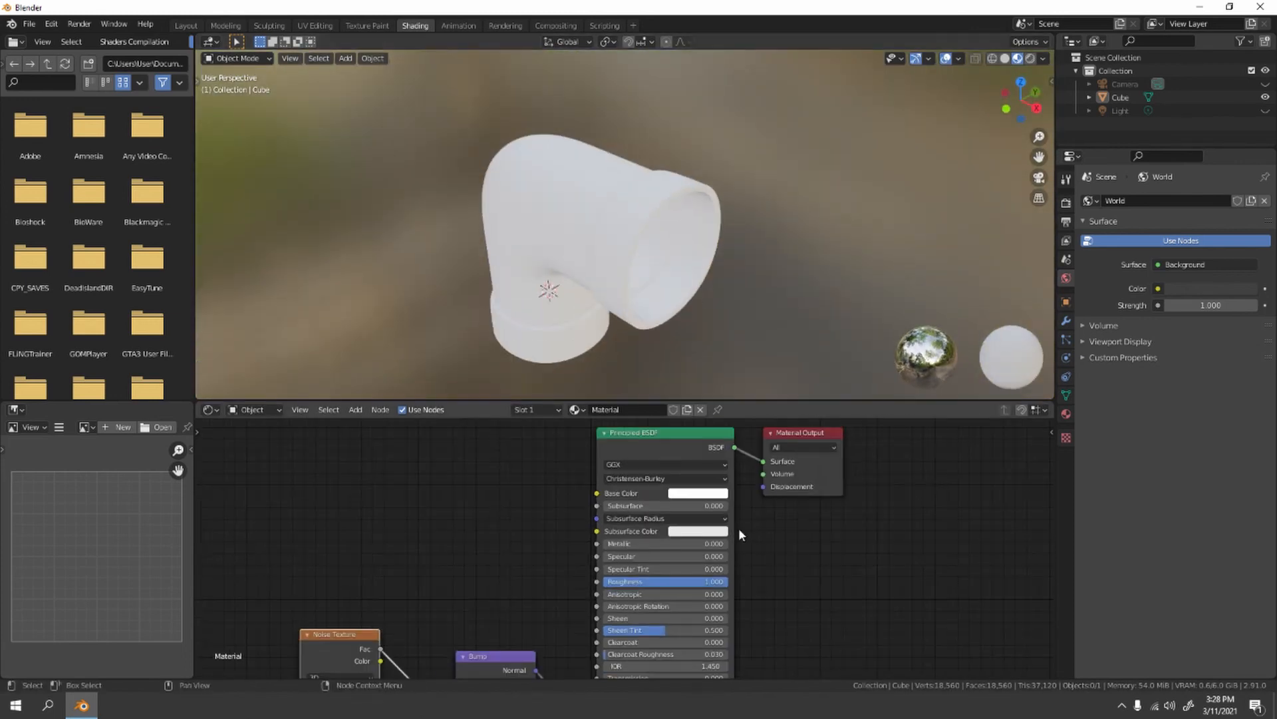
pyautogui.scroll(3, 686, 242)
pyautogui.moveTo(682, 236)
pyautogui.mouseDown(button='middle')
pyautogui.moveTo(685, 225)
pyautogui.moveTo(677, 266)
pyautogui.mouseUp(button='middle')
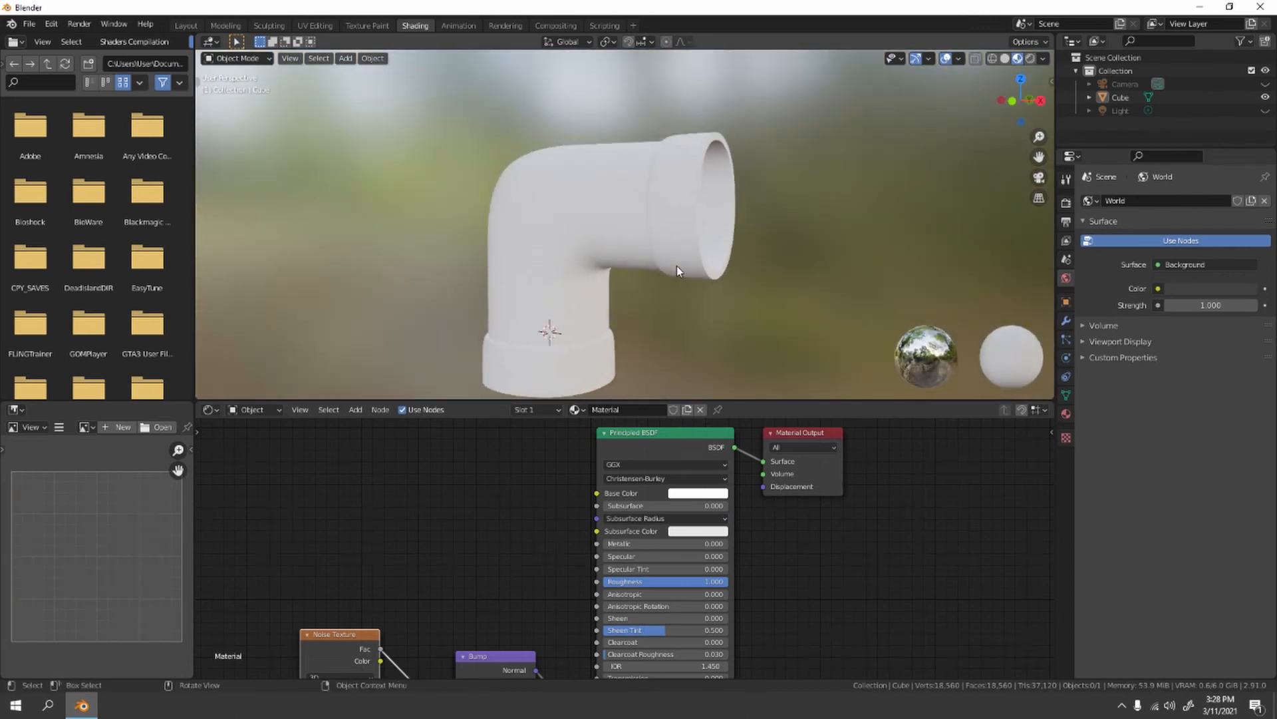
pyautogui.scroll(-3, 615, 273)
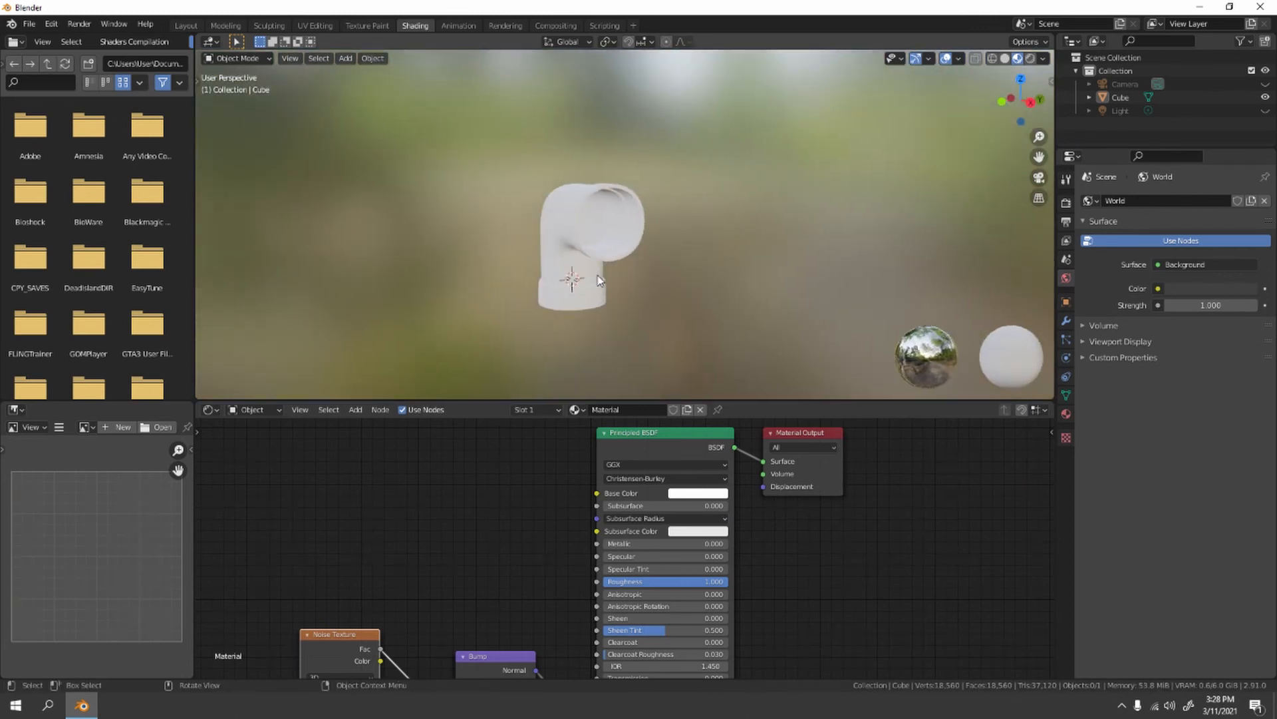
pyautogui.scroll(2, 598, 276)
pyautogui.scroll(2, 619, 264)
pyautogui.moveTo(704, 266)
pyautogui.mouseDown(button='middle')
pyautogui.moveTo(646, 239)
pyautogui.moveTo(588, 252)
pyautogui.mouseUp(button='middle')
pyautogui.scroll(3, 471, 273)
pyautogui.moveTo(471, 273)
pyautogui.mouseDown(button='middle')
pyautogui.moveTo(600, 347)
pyautogui.moveTo(668, 314)
pyautogui.moveTo(641, 151)
pyautogui.moveTo(642, 228)
pyautogui.mouseUp(button='middle')
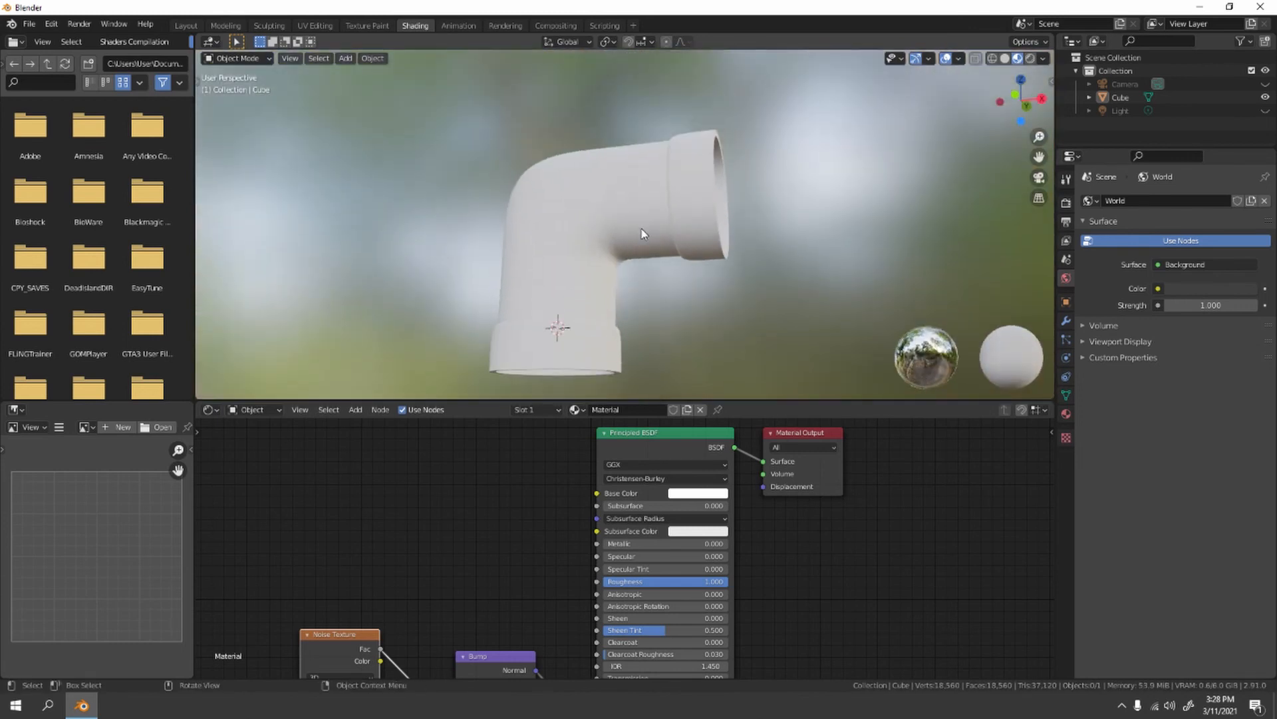
pyautogui.scroll(-3, 637, 266)
pyautogui.scroll(4, 618, 277)
pyautogui.moveTo(618, 277); pyautogui.dragTo(675, 119, button='middle')
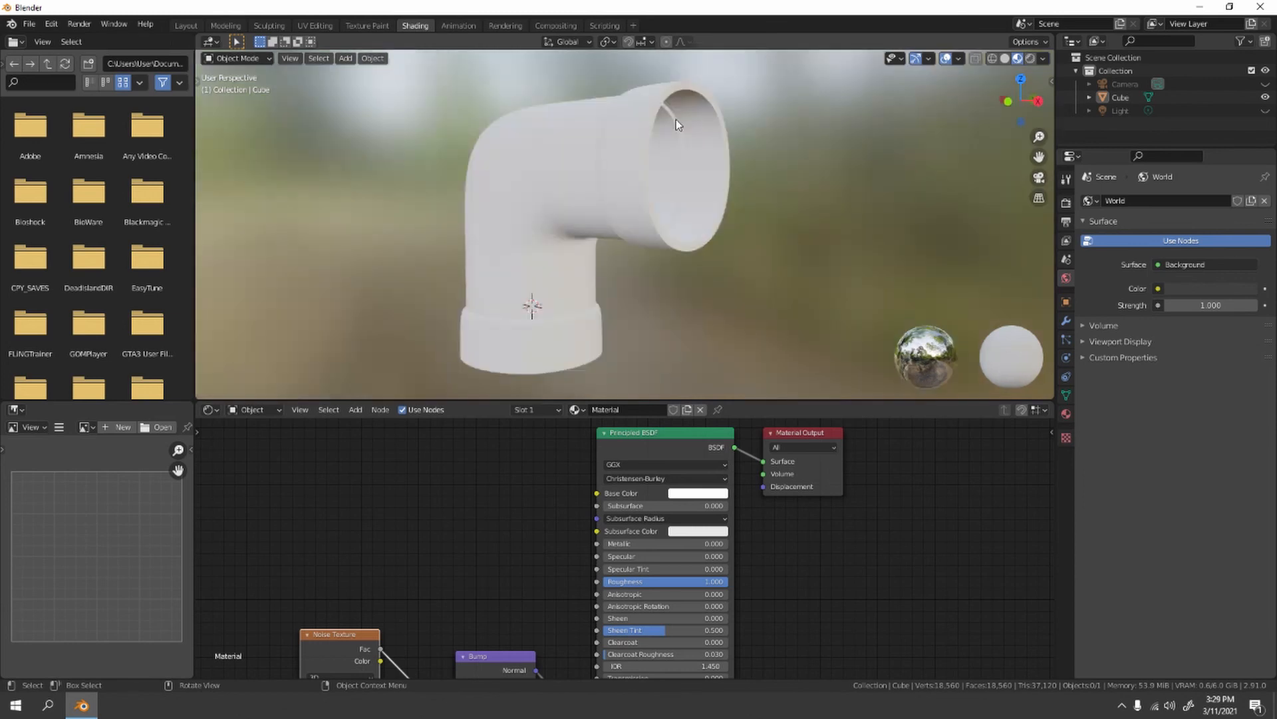